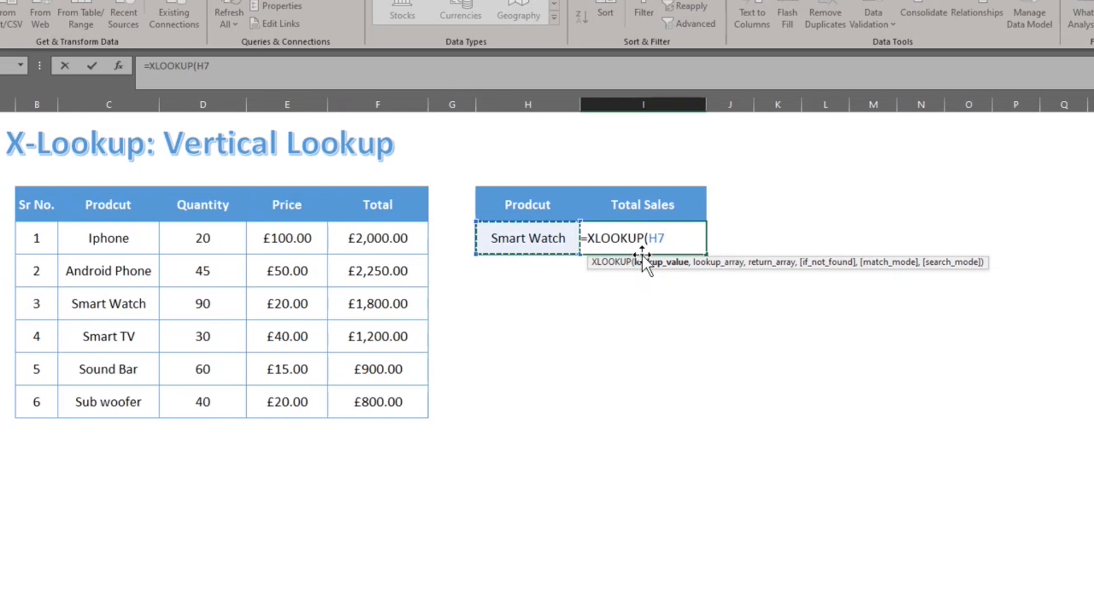
# Complete =XLOOKUP(H7,C7:C12,F7:F12) in I7, returning £1,800.00 for Smart Watch.
pyautogui.write(',')
pyautogui.press('Left')
pyautogui.press('Left')
pyautogui.press('Left')
pyautogui.press('Left')
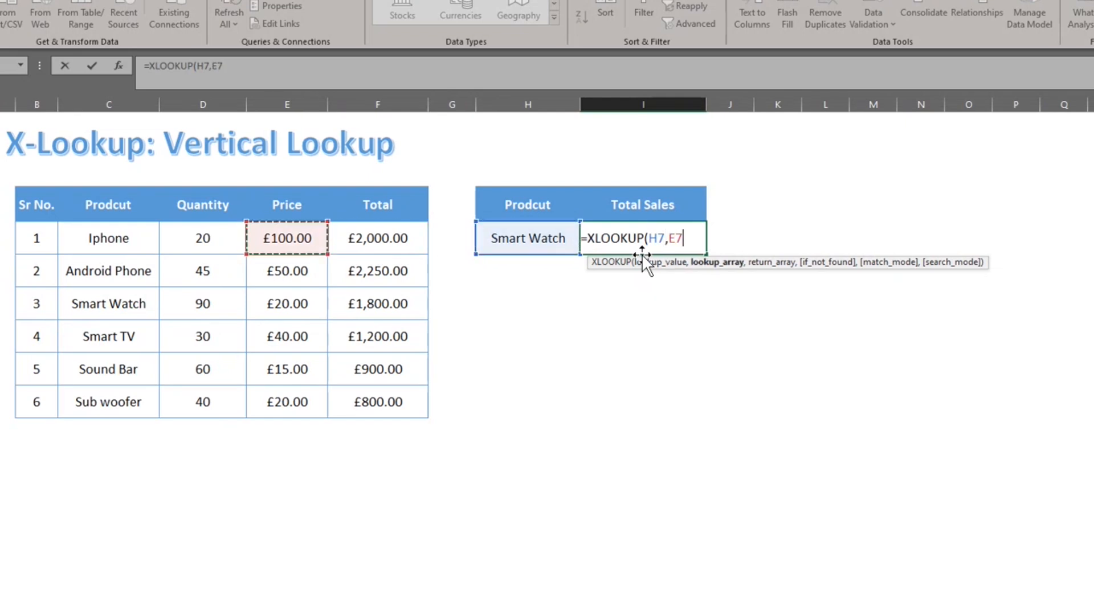
pyautogui.press('Left')
pyautogui.press('Left')
pyautogui.press('Left')
pyautogui.press('Right')
pyautogui.hotkey('ctrl', 'shift', 'Down')
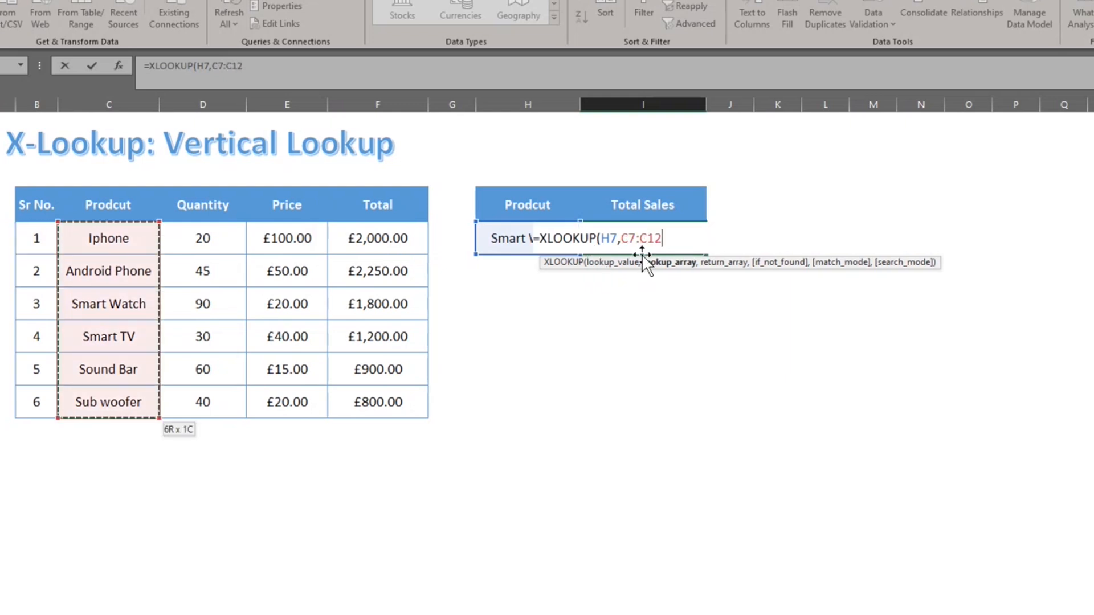
pyautogui.write(',')
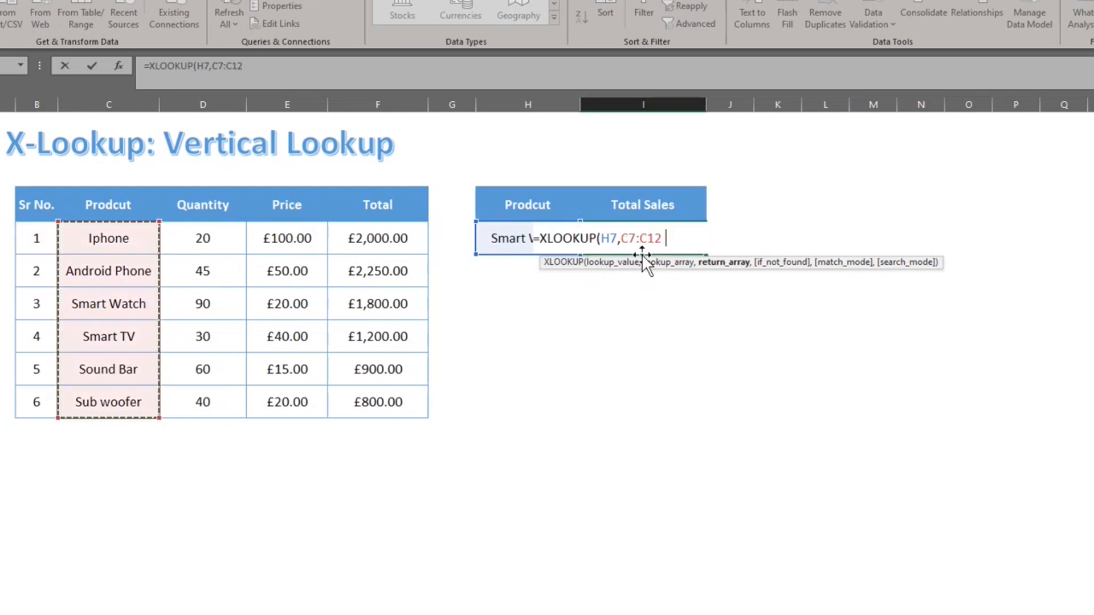
pyautogui.press('Left')
pyautogui.press('Left')
pyautogui.press('Left')
pyautogui.press('Left')
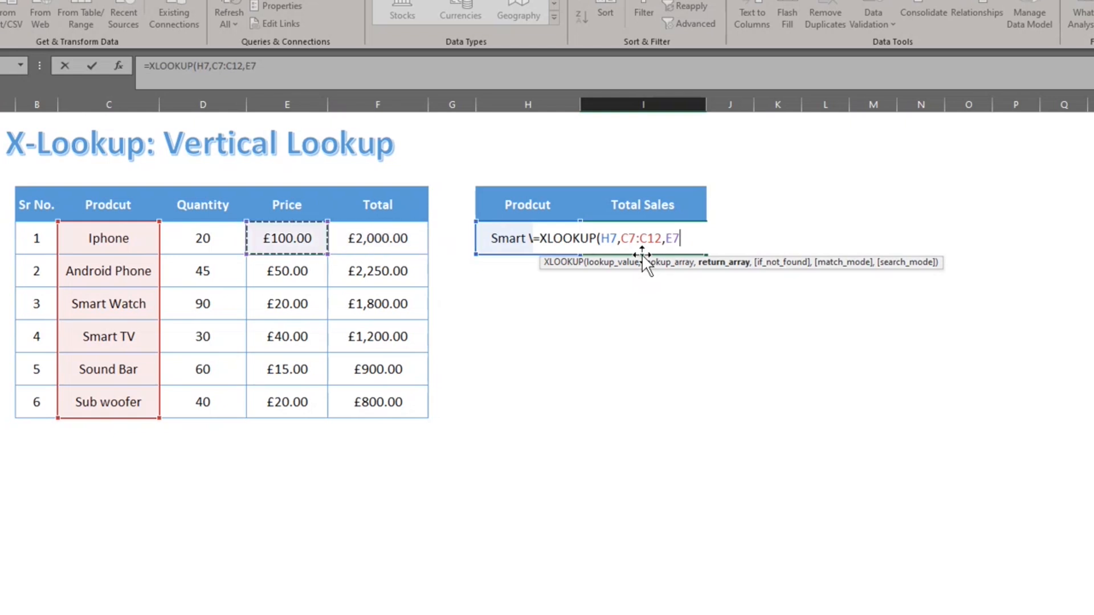
pyautogui.press('Right')
pyautogui.hotkey('ctrl', 'shift', 'Down')
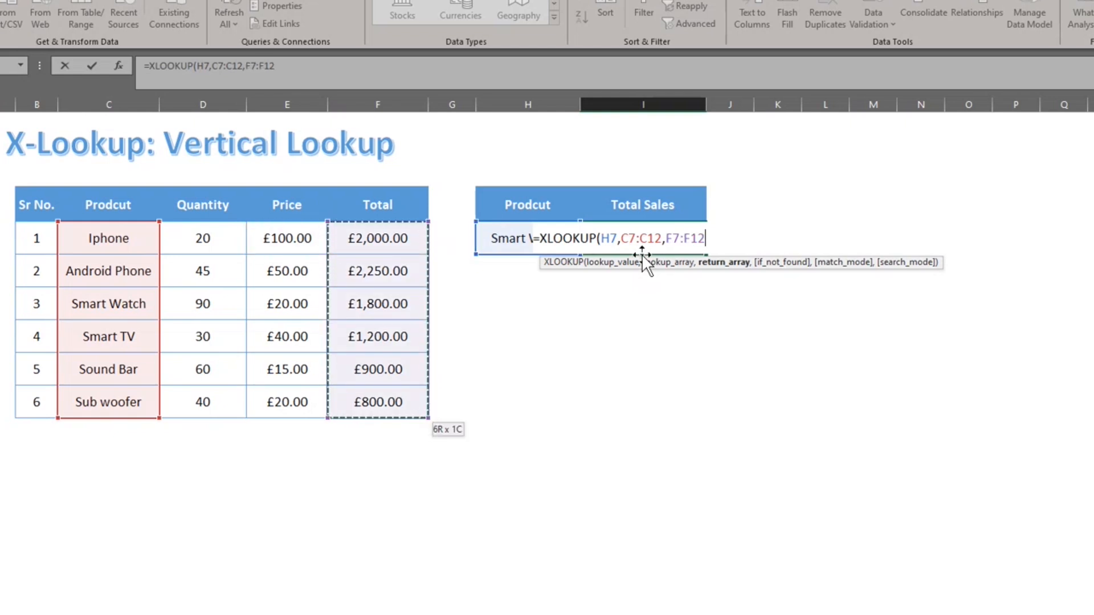
pyautogui.write(')')
pyautogui.press('Return')
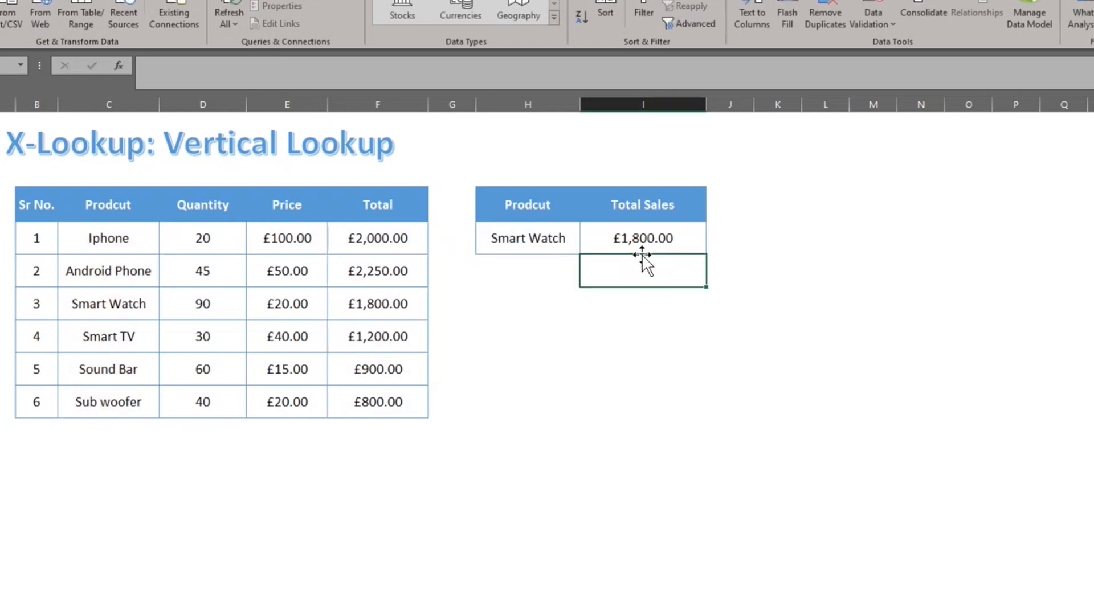
pyautogui.press('Up')
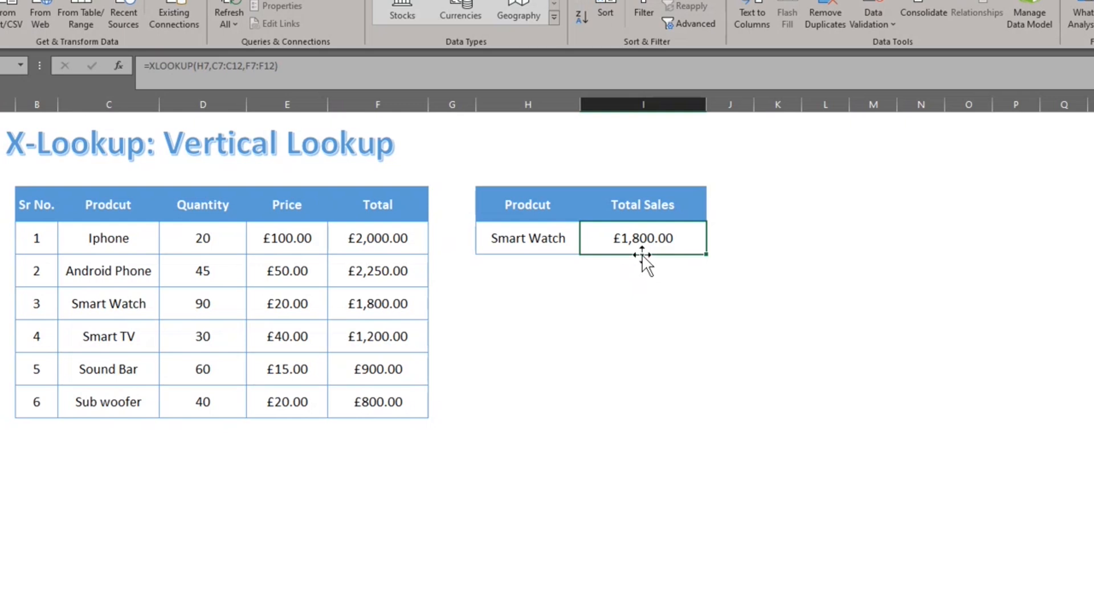
# On the Horizontal Lookup sheet, start XLOOKUP in K7 with J7 and search range C7:H7.
pyautogui.hotkey('ctrl', 'pagedown')
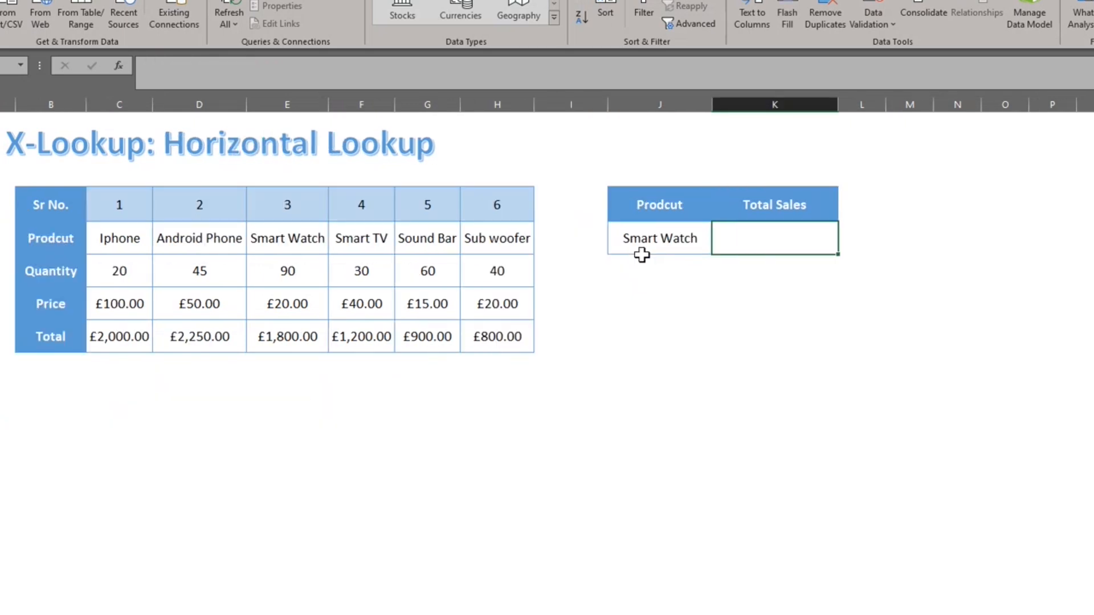
pyautogui.write('=xl')
pyautogui.press('Tab')
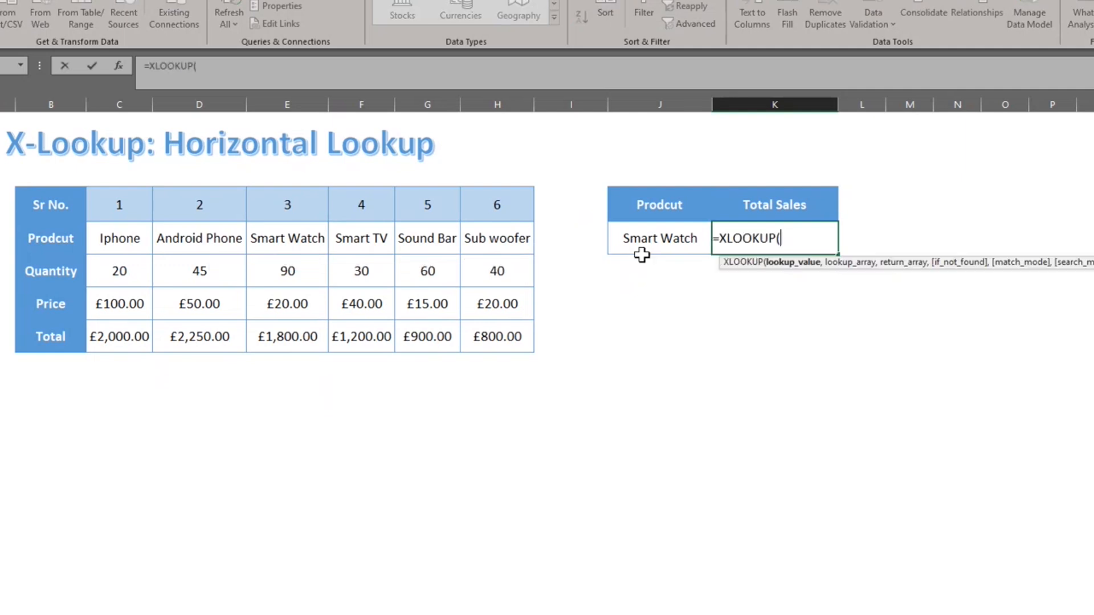
pyautogui.click(642, 251)
pyautogui.write(',')
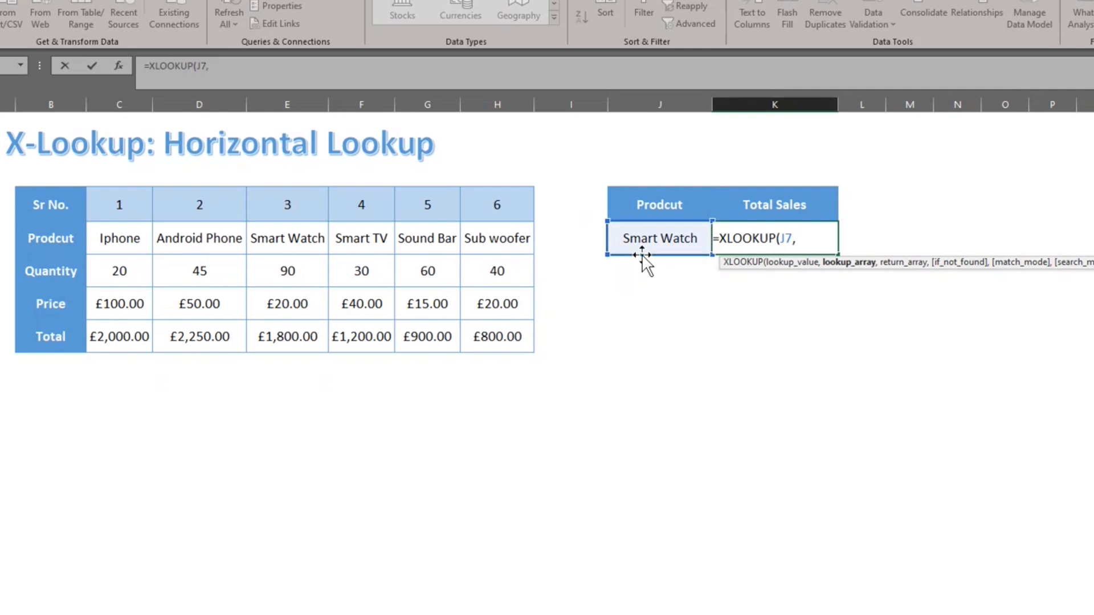
pyautogui.press('Left')
pyautogui.press('Left')
pyautogui.press('Left')
pyautogui.press('Left')
pyautogui.press('Left')
pyautogui.press('Left')
# Finish the formula with return range C10:H10, giving =XLOOKUP(J7,C7:H7,C10:H10).
pyautogui.press('Left')
pyautogui.press('Left')
pyautogui.hotkey('shift', 'Right')
pyautogui.hotkey('shift', 'Right')
pyautogui.hotkey('shift', 'Right')
pyautogui.hotkey('shift', 'Right')
pyautogui.hotkey('shift', 'Right')
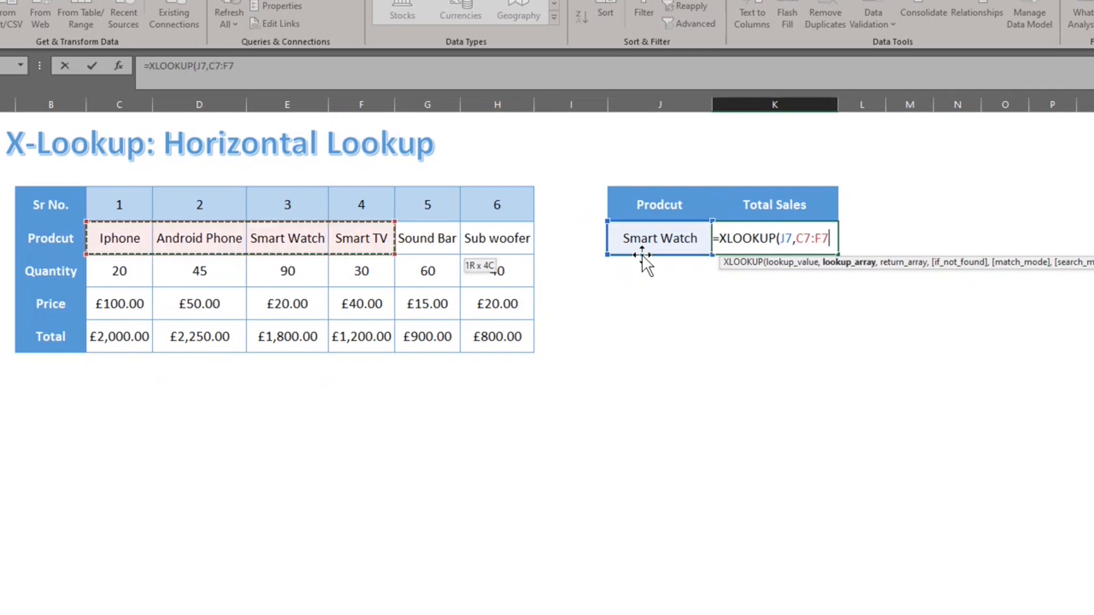
pyautogui.write(',')
pyautogui.press('Down')
pyautogui.press('Left')
pyautogui.press('Left')
pyautogui.press('Left')
pyautogui.press('Left')
pyautogui.press('Left')
pyautogui.press('Down')
pyautogui.press('Down')
pyautogui.press('Left')
pyautogui.press('Left')
pyautogui.press('Left')
pyautogui.hotkey('shift', 'Right')
pyautogui.hotkey('shift', 'Right')
pyautogui.hotkey('shift', 'Right')
pyautogui.hotkey('shift', 'Right')
pyautogui.hotkey('shift', 'Right')
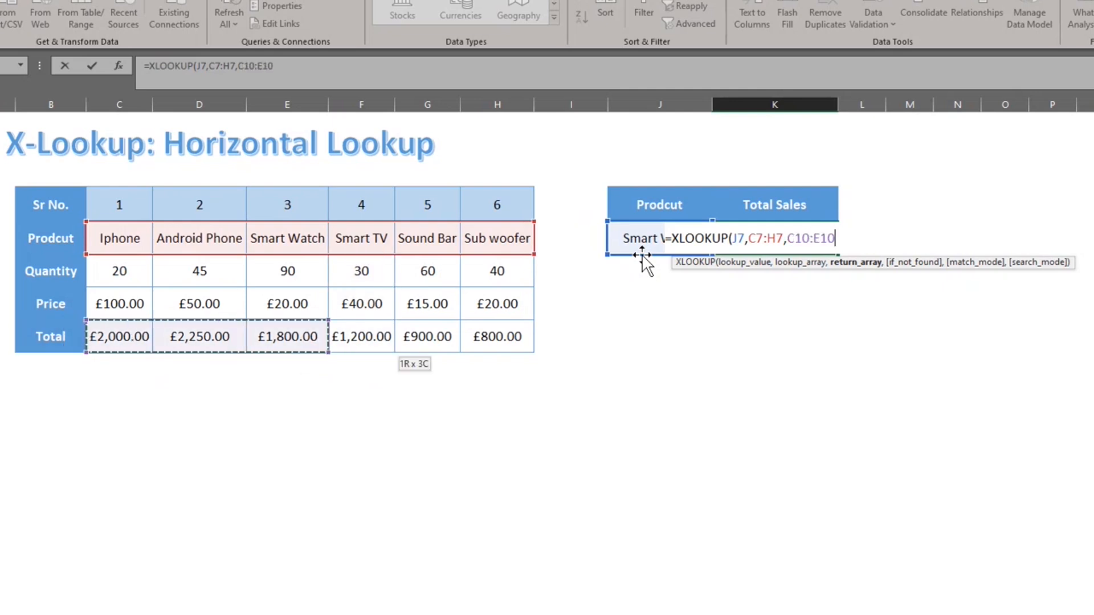
pyautogui.write(')')
pyautogui.press('Return')
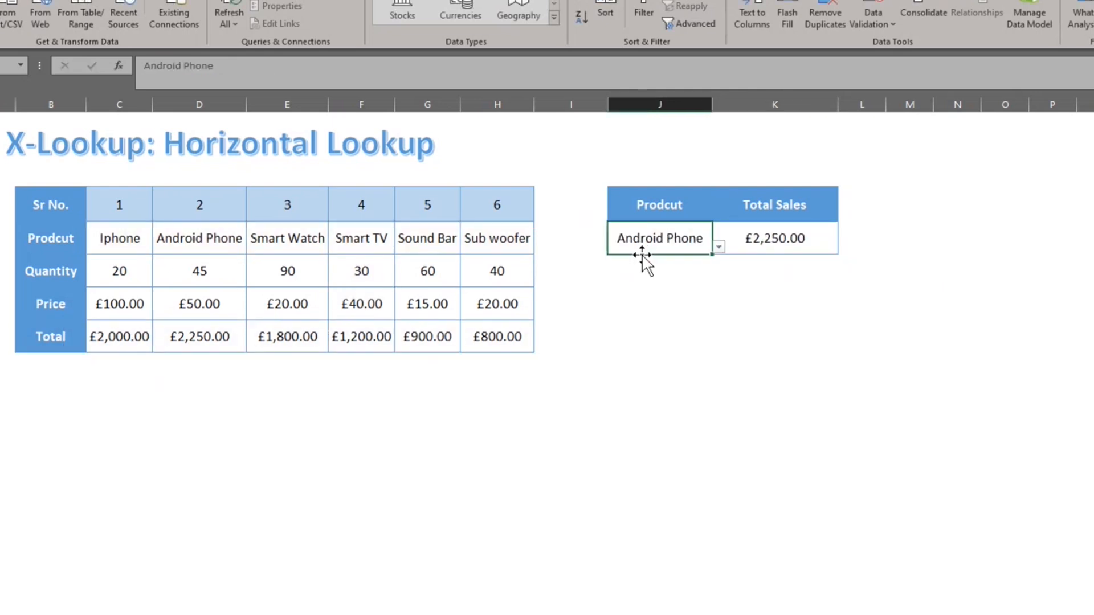
# Choose Android Phone in J7 (£2,250.00) and move to the Lookup to the left sheet.
pyautogui.click(642, 252)
pyautogui.hotkey('ctrl', 'pagedown')
pyautogui.press('Right')
# Enter =XLOOKUP(I7,E7:E12,C7:C12) in J7 to return the product for the price.
pyautogui.write('=xl')
pyautogui.press('Tab')
pyautogui.click(642, 252)
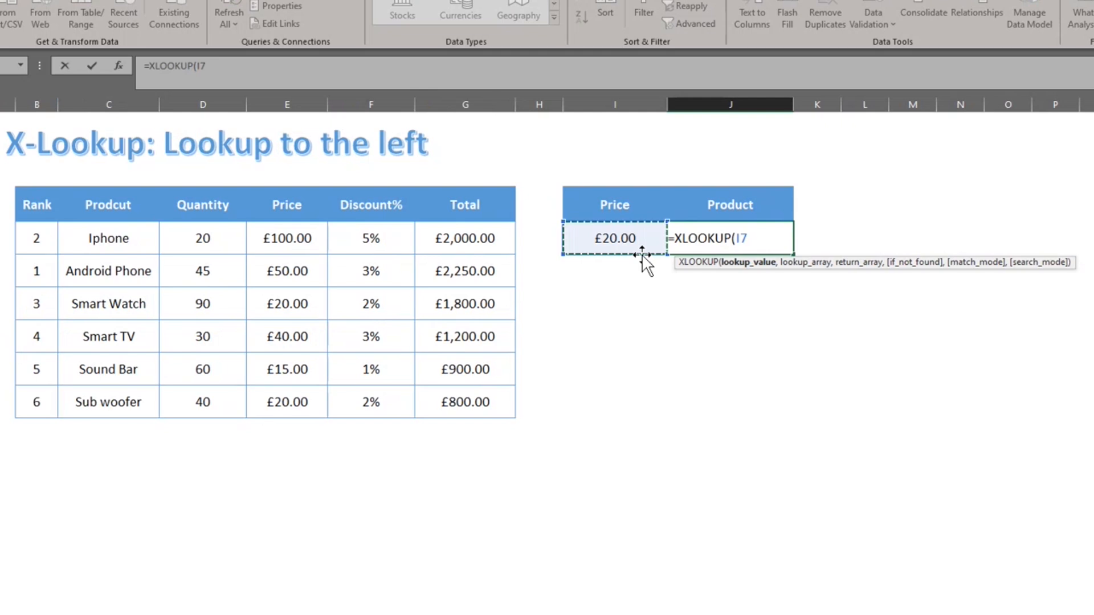
pyautogui.write(',')
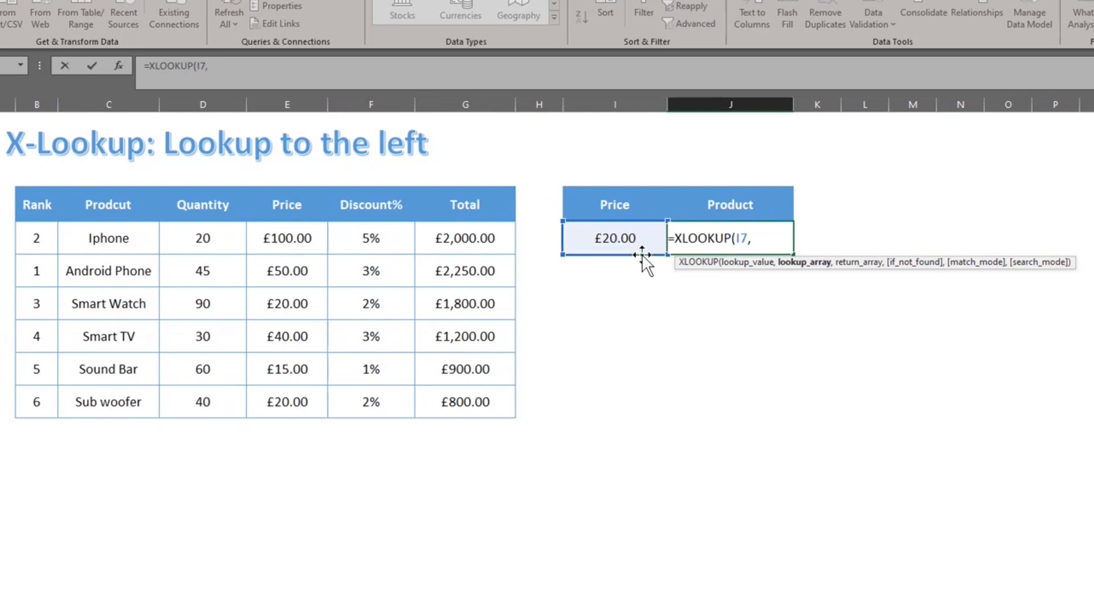
pyautogui.press('Left')
pyautogui.press('Left')
pyautogui.press('Left')
pyautogui.press('Left')
pyautogui.press('Left')
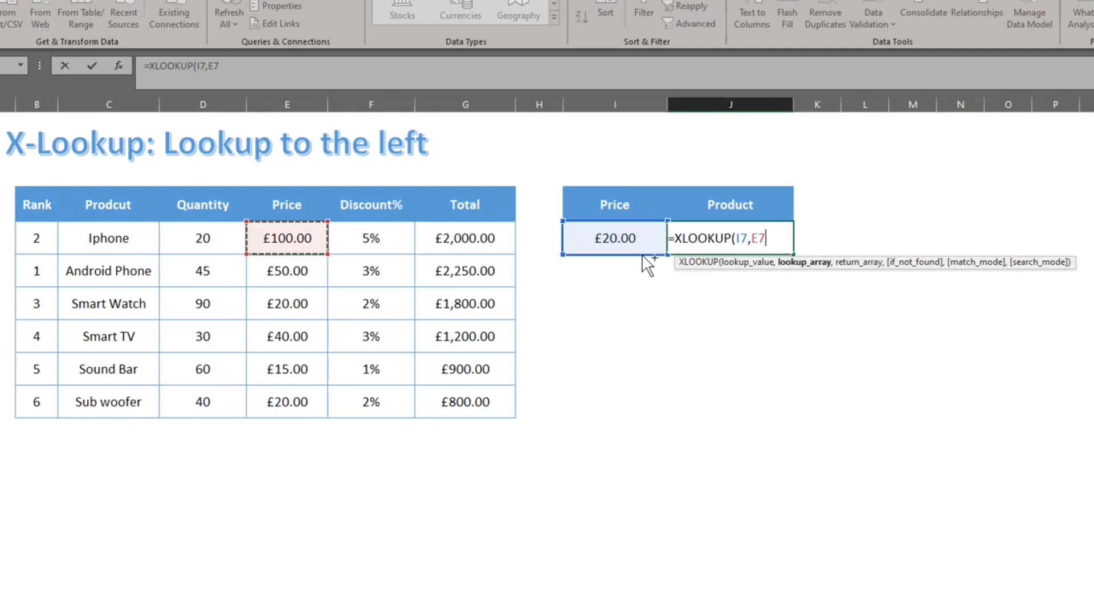
pyautogui.hotkey('ctrl', 'shift', 'Down')
pyautogui.write(',')
pyautogui.press('Left')
pyautogui.press('Left')
pyautogui.press('Left')
pyautogui.press('Left')
pyautogui.press('Left')
pyautogui.press('Left')
pyautogui.press('Left')
pyautogui.hotkey('ctrl', 'shift', 'Down')
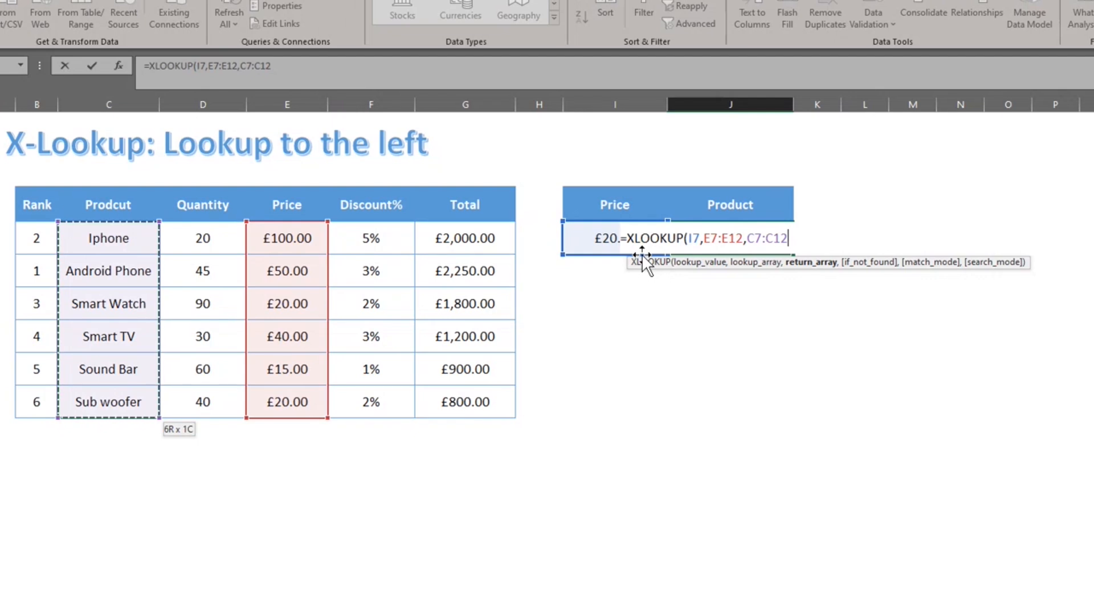
pyautogui.write(')')
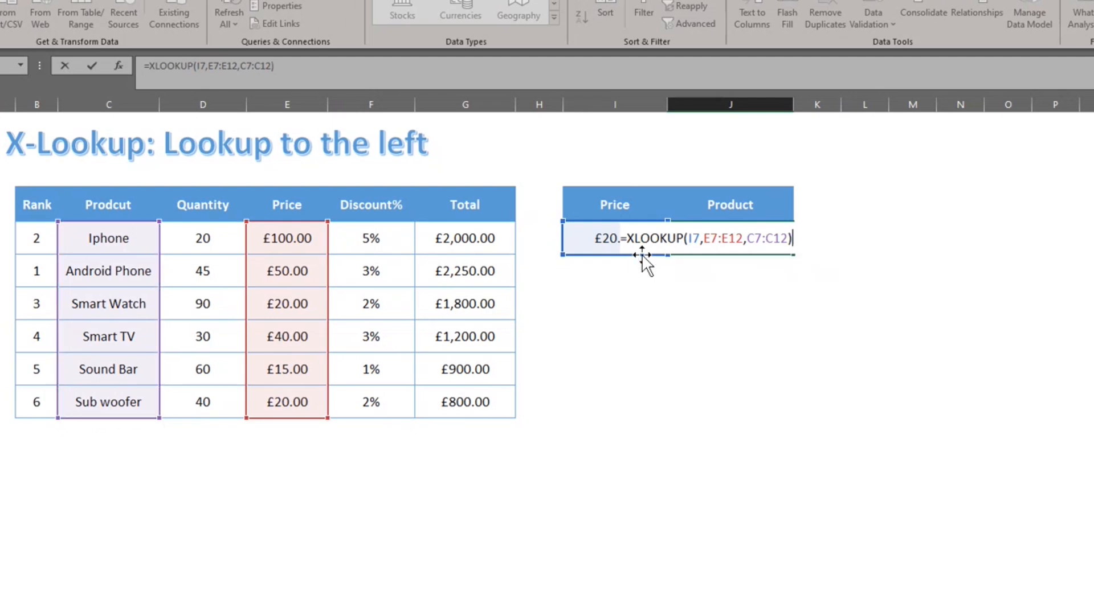
pyautogui.press('Return')
# Choose £50.00 from the price dropdown in I7 to test the lookup.
pyautogui.press('Up')
pyautogui.press('Left')
pyautogui.hotkey('alt', 'Down')
pyautogui.press('Down')
pyautogui.press('Return')
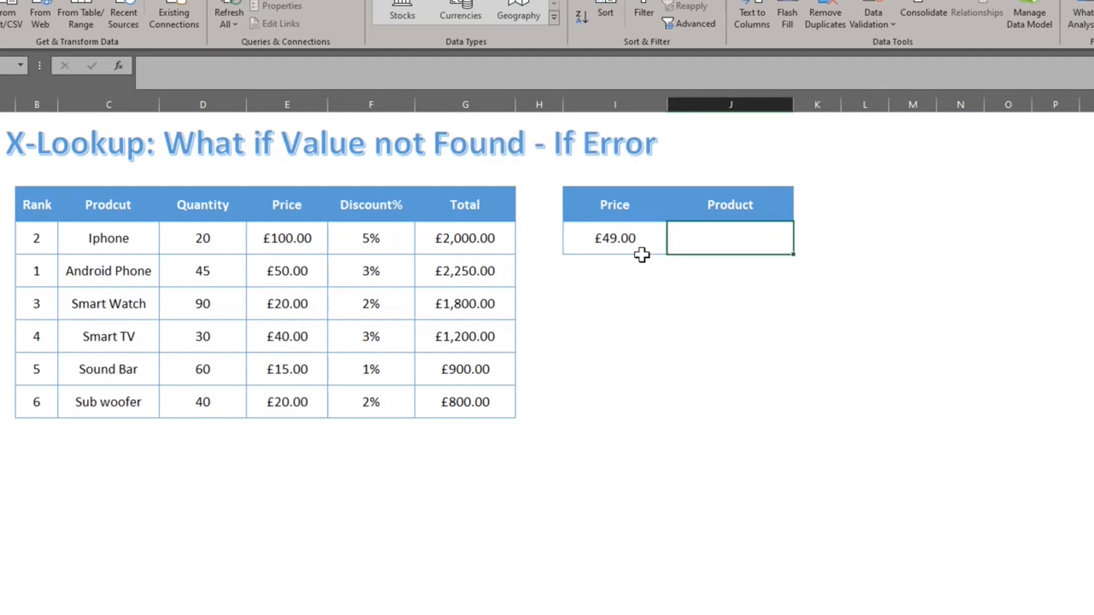
# Enter =XLOOKUP(I7,E7:E12,C7:C12,"Product not Found") so missing prices show a fallback message.
pyautogui.write('=xlo')
pyautogui.press('Tab')
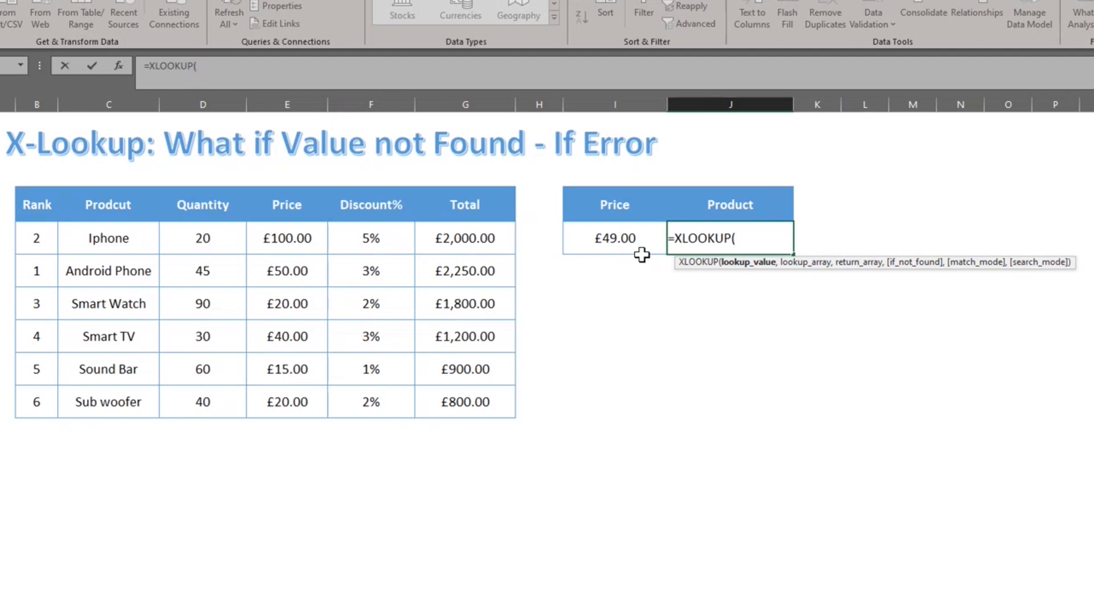
pyautogui.click(642, 251)
pyautogui.write(',')
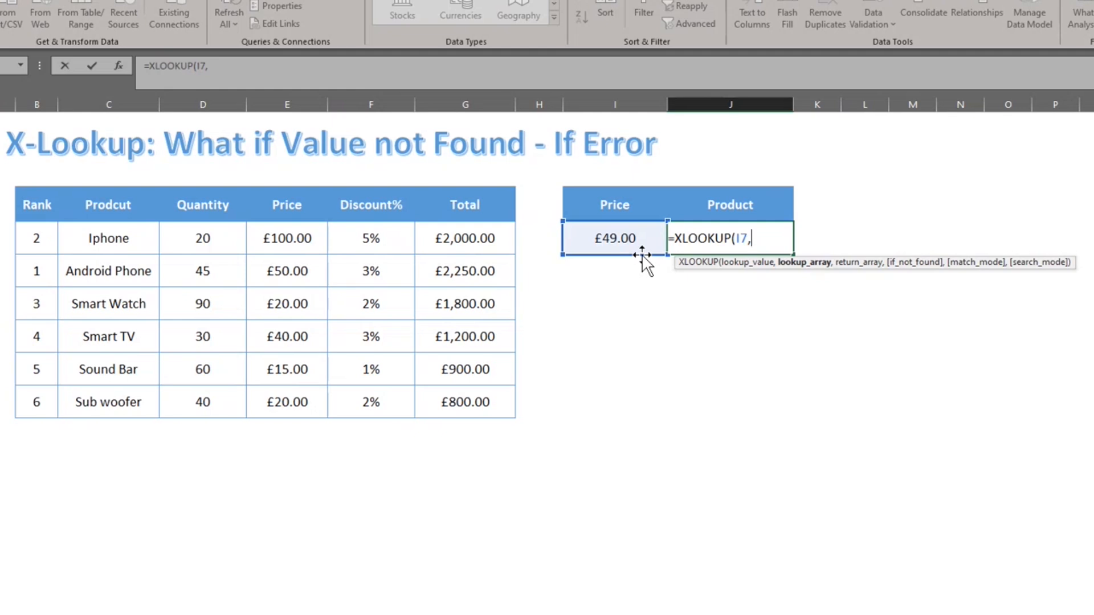
pyautogui.press('Left')
pyautogui.press('Left')
pyautogui.press('Left')
pyautogui.press('Left')
pyautogui.press('Left')
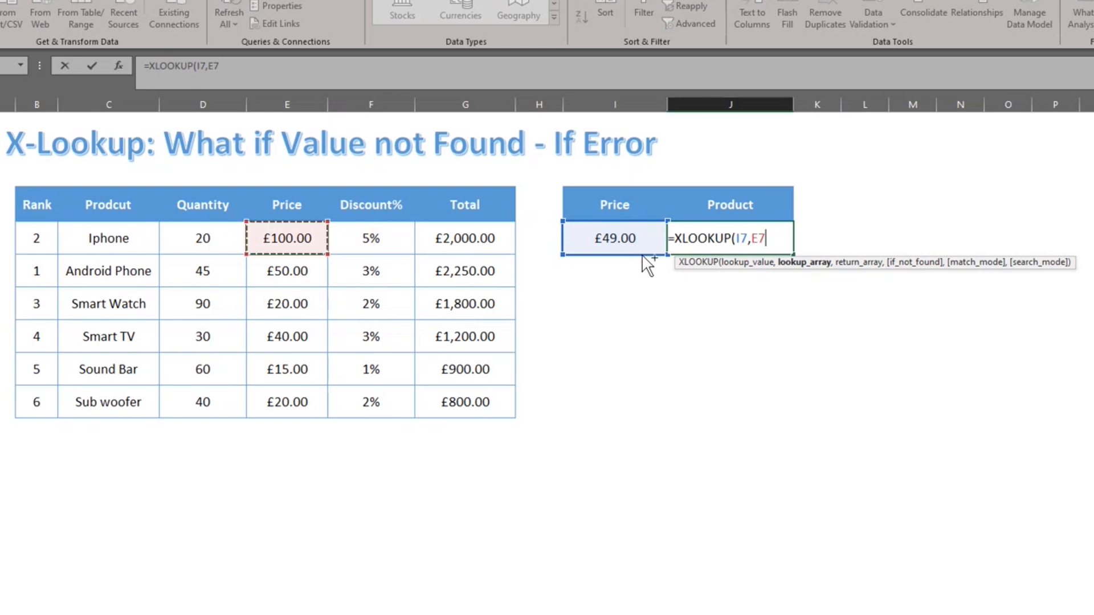
pyautogui.hotkey('ctrl', 'shift', 'Down')
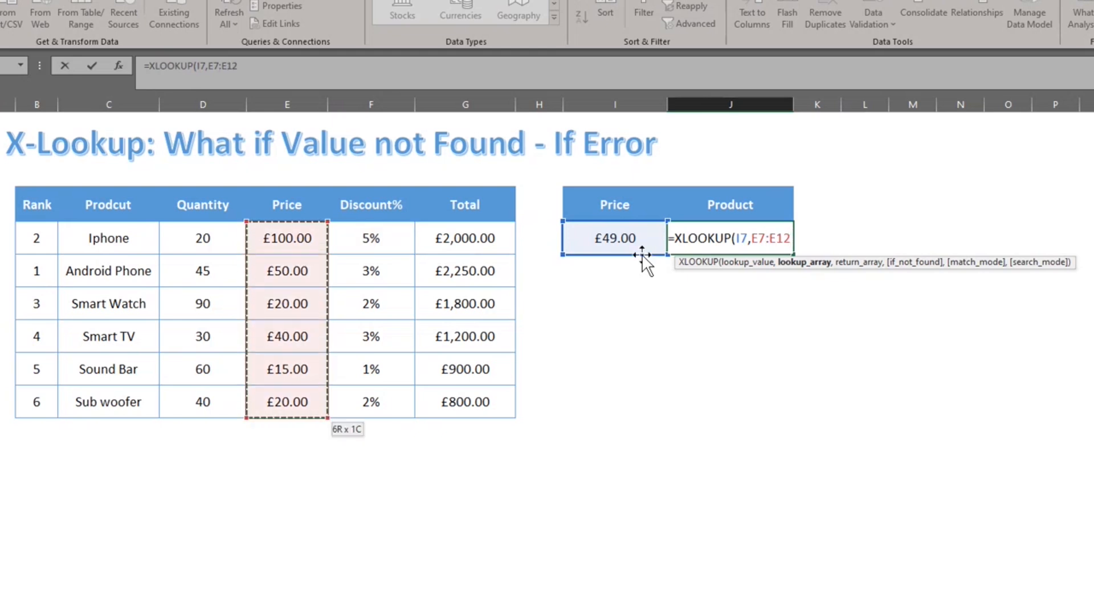
pyautogui.write(',')
pyautogui.press('Left')
pyautogui.press('Left')
pyautogui.press('Left')
pyautogui.press('Left')
pyautogui.press('Left')
pyautogui.press('Left')
pyautogui.press('Left')
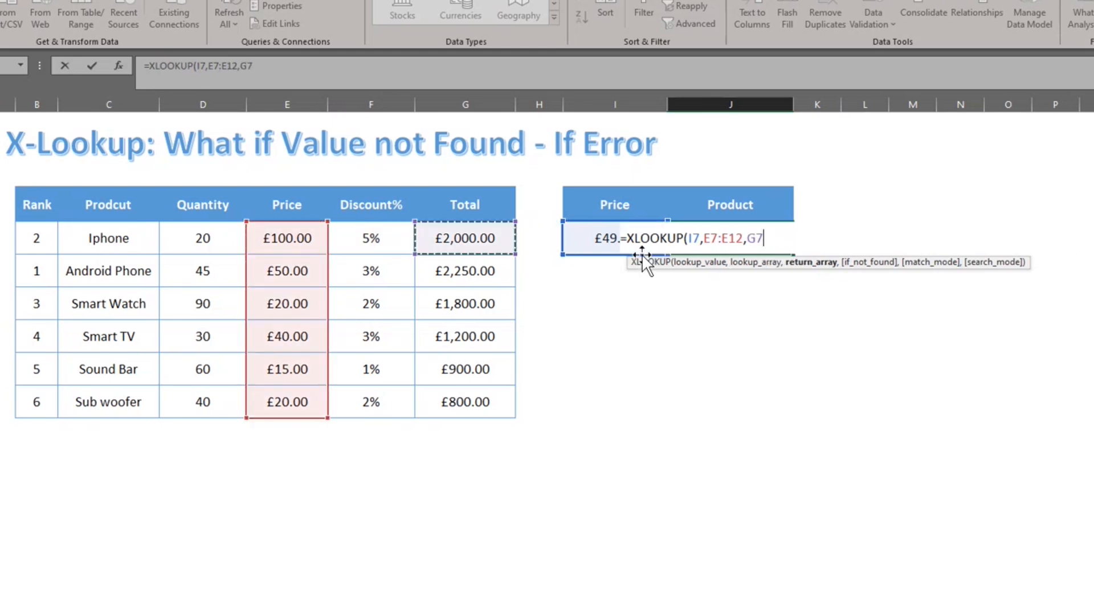
pyautogui.hotkey('ctrl', 'shift', 'Down')
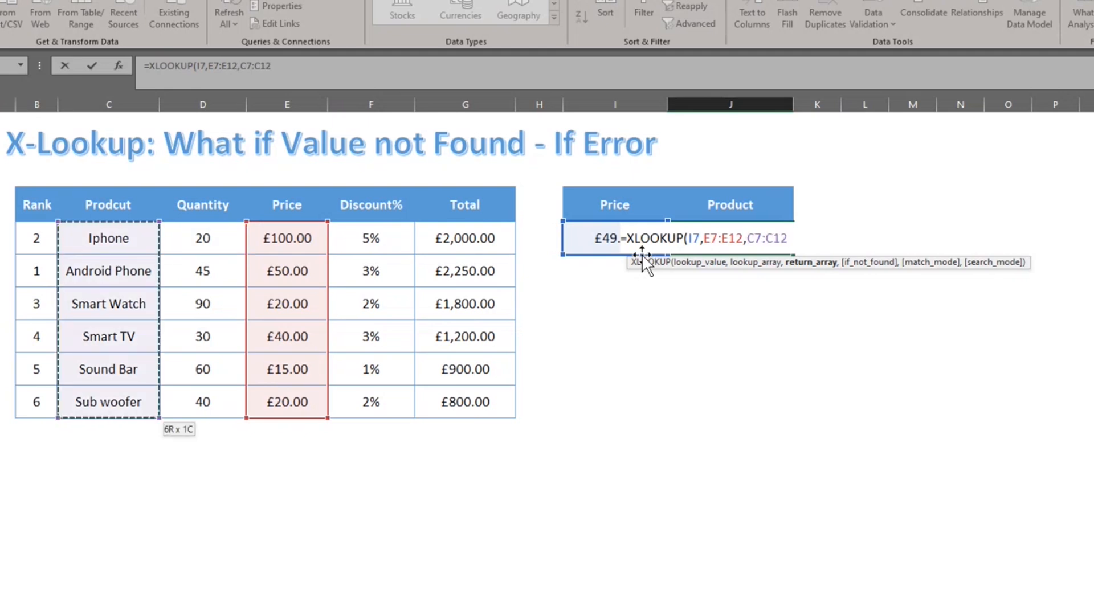
pyautogui.write(',')
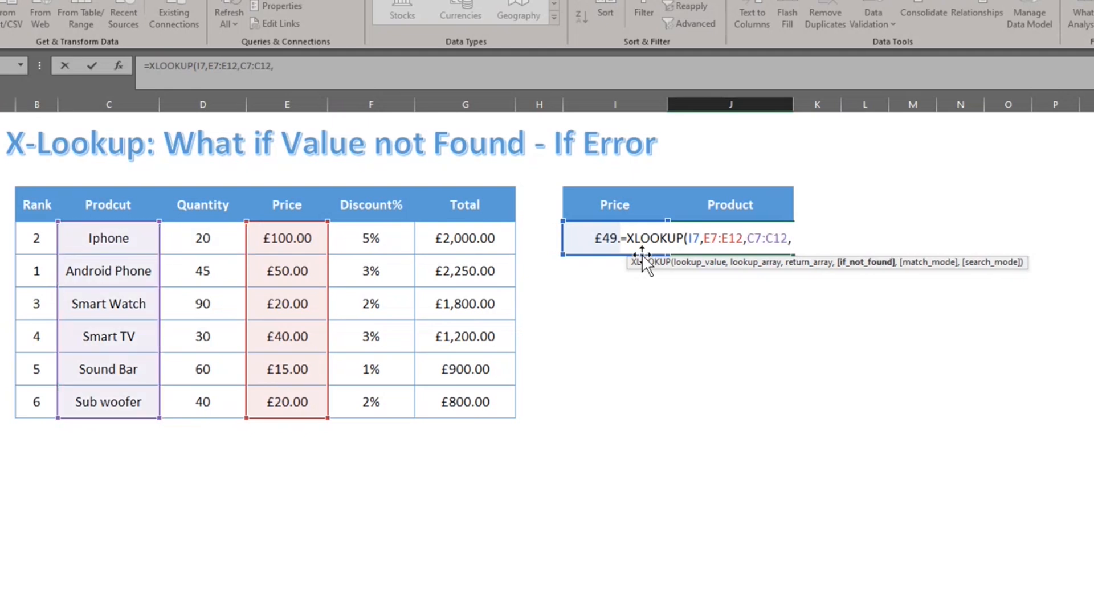
pyautogui.write('"Product ')
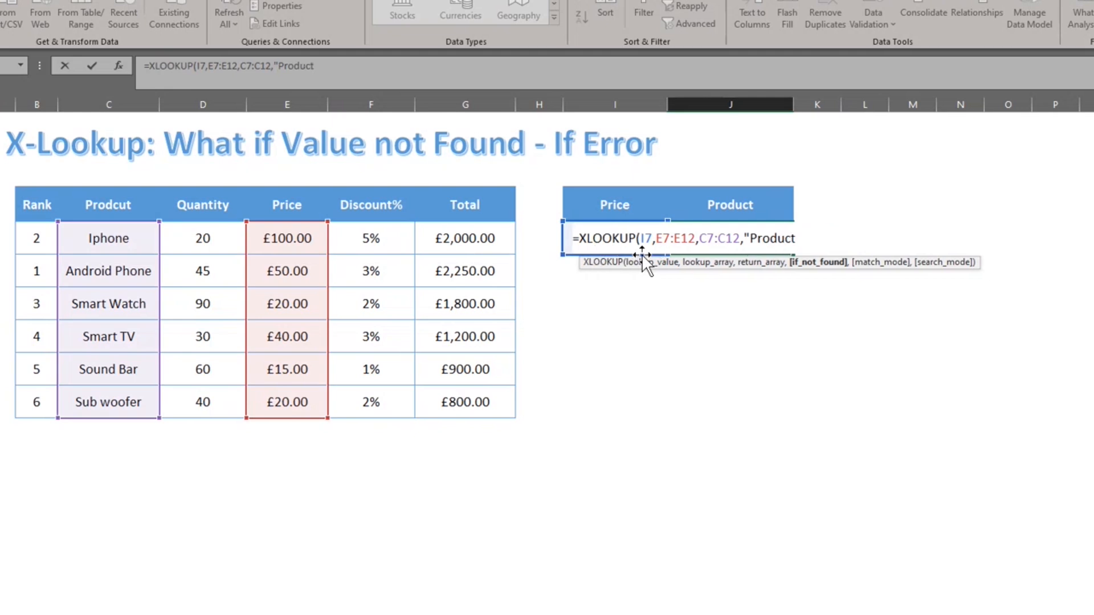
pyautogui.write('not Fo und"')
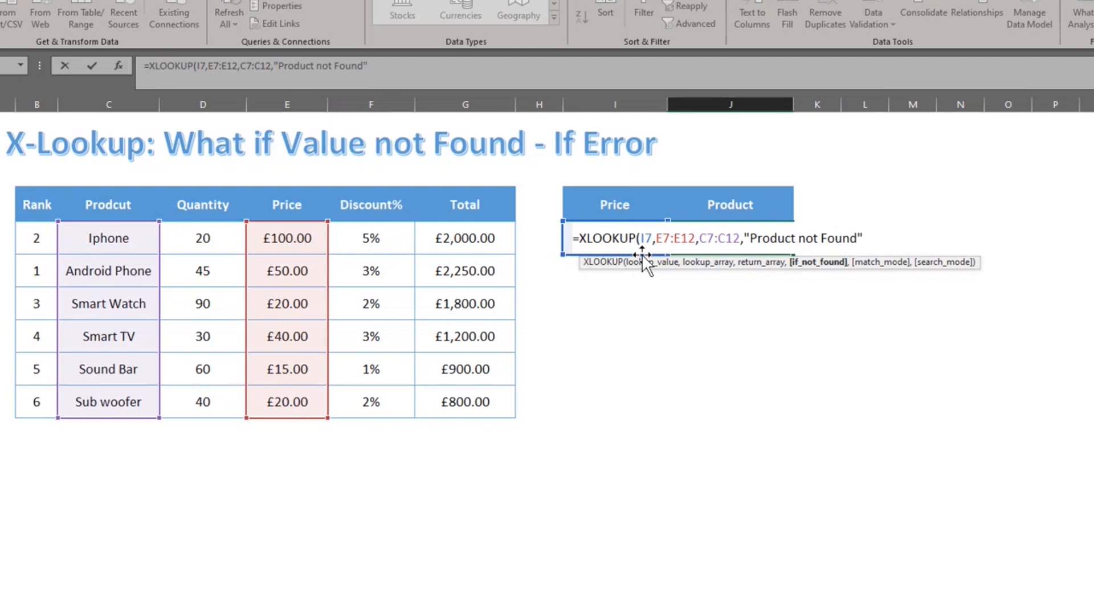
pyautogui.write(')')
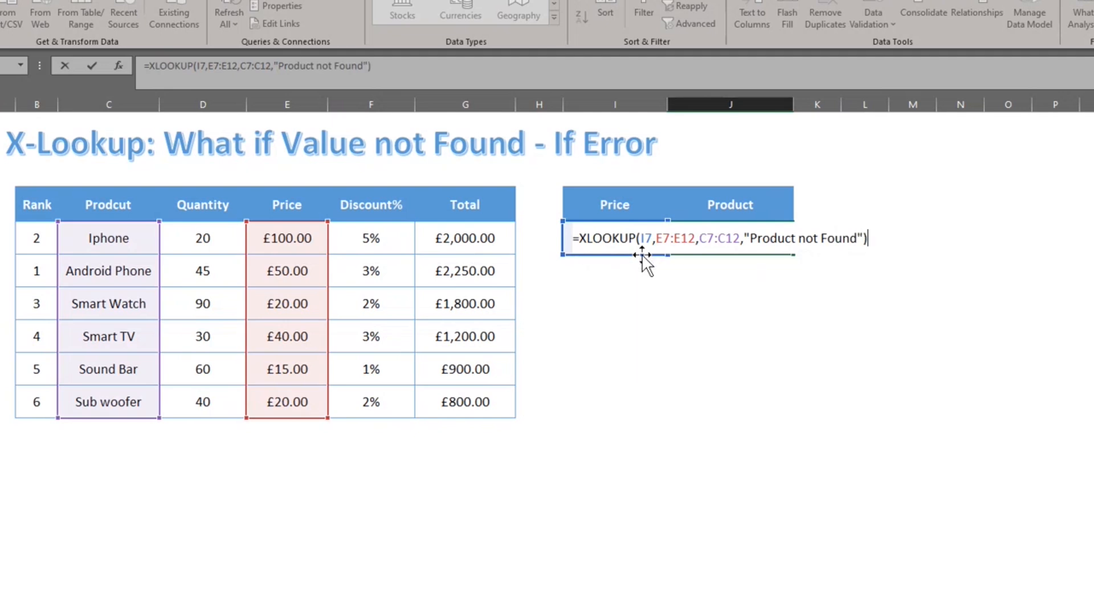
pyautogui.press('Return')
# Change the lookup price in I7 to 50, check the result, then go to Approximate Match.
pyautogui.click(642, 254)
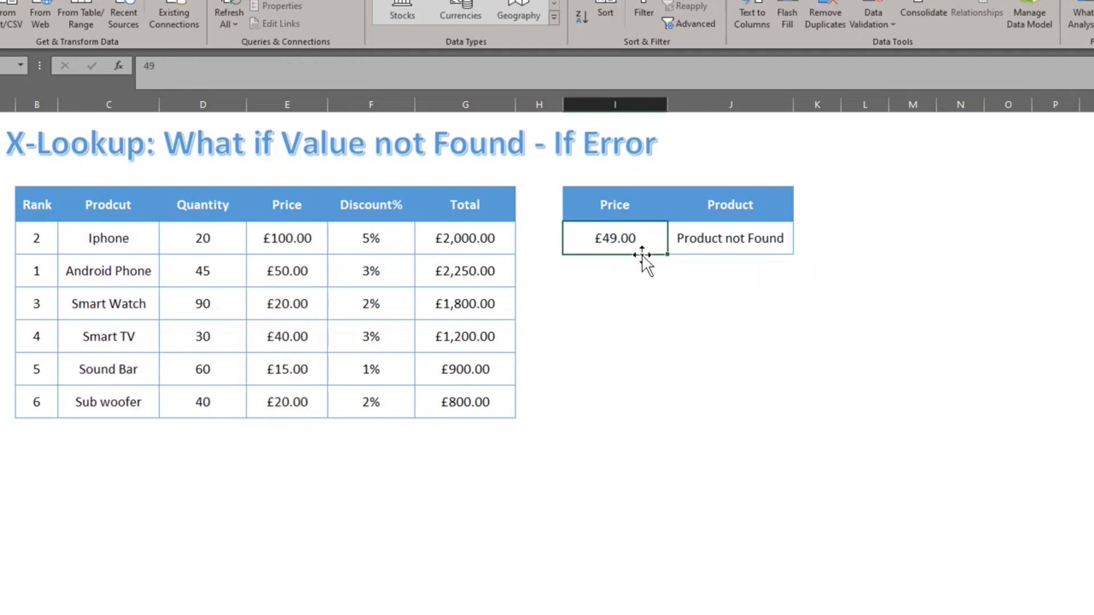
pyautogui.press('Left')
pyautogui.press('Left')
pyautogui.press('Left')
pyautogui.press('Left')
pyautogui.press('Right')
pyautogui.press('Right')
pyautogui.press('Right')
pyautogui.press('Right')
pyautogui.press('Right')
pyautogui.press('Left')
pyautogui.write('50')
pyautogui.press('Return')
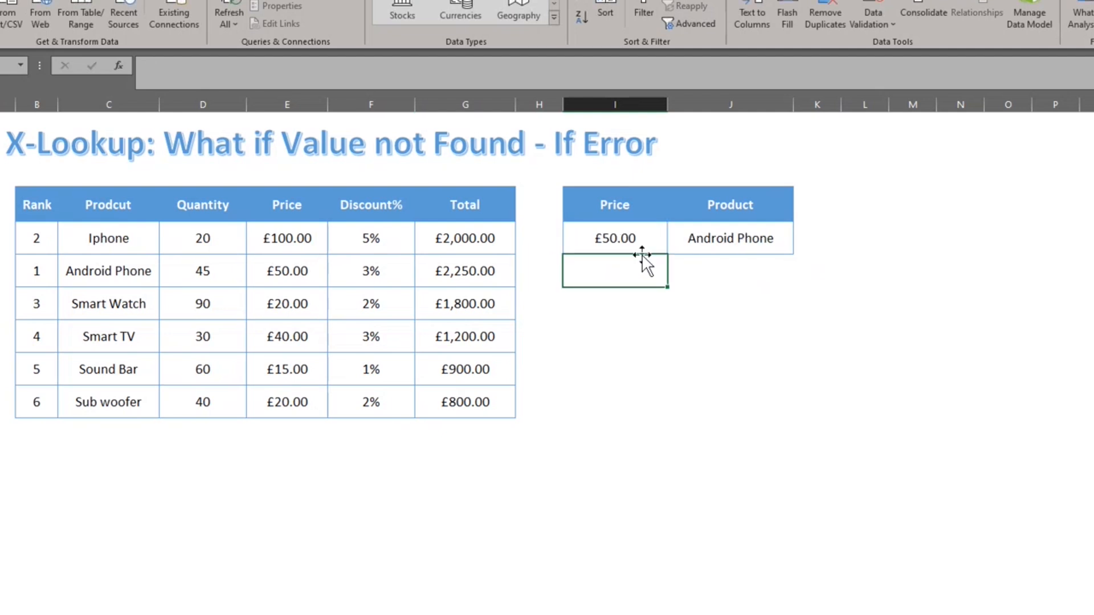
pyautogui.press('Up')
pyautogui.press('Right')
pyautogui.press('Left')
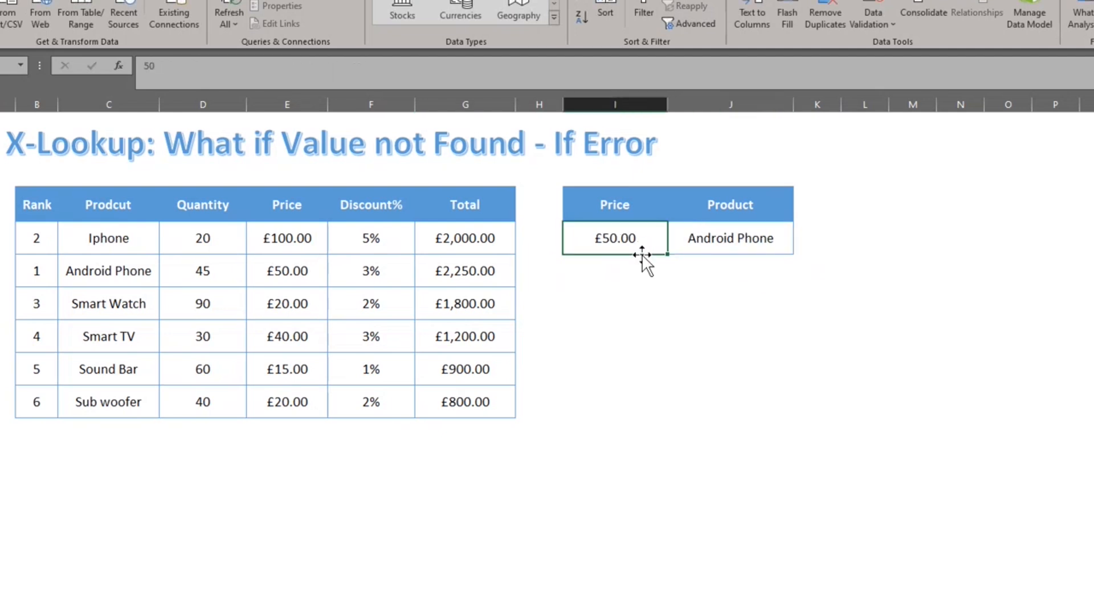
pyautogui.hotkey('ctrl', 'pagedown')
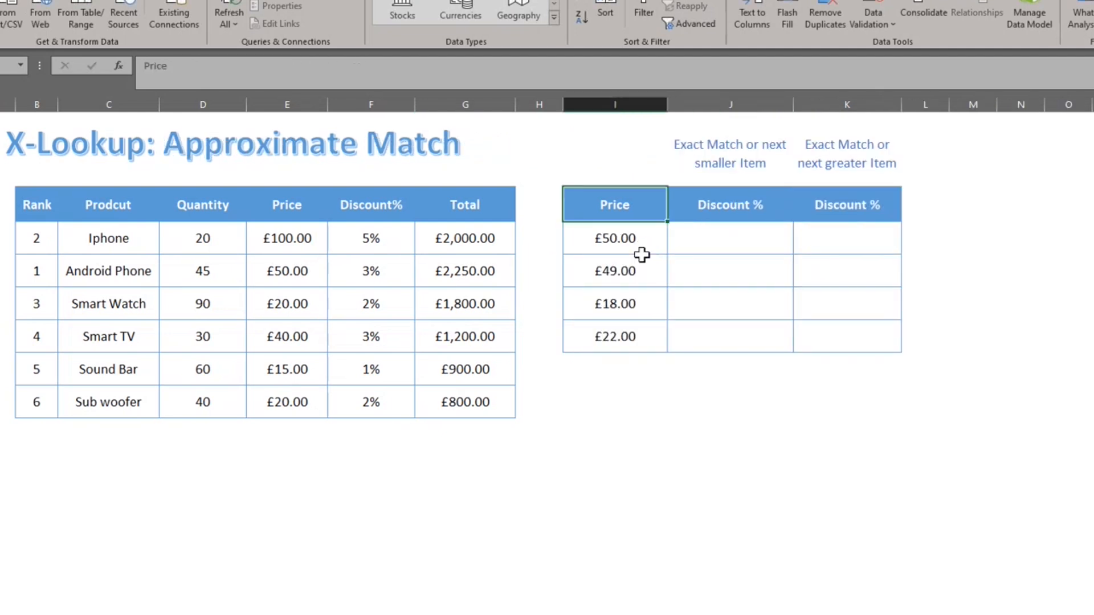
# In J7, start XLOOKUP with I7 as lookup value and absolute search range $E$7:$E$12.
pyautogui.press('Down')
pyautogui.press('Right')
pyautogui.write('=x')
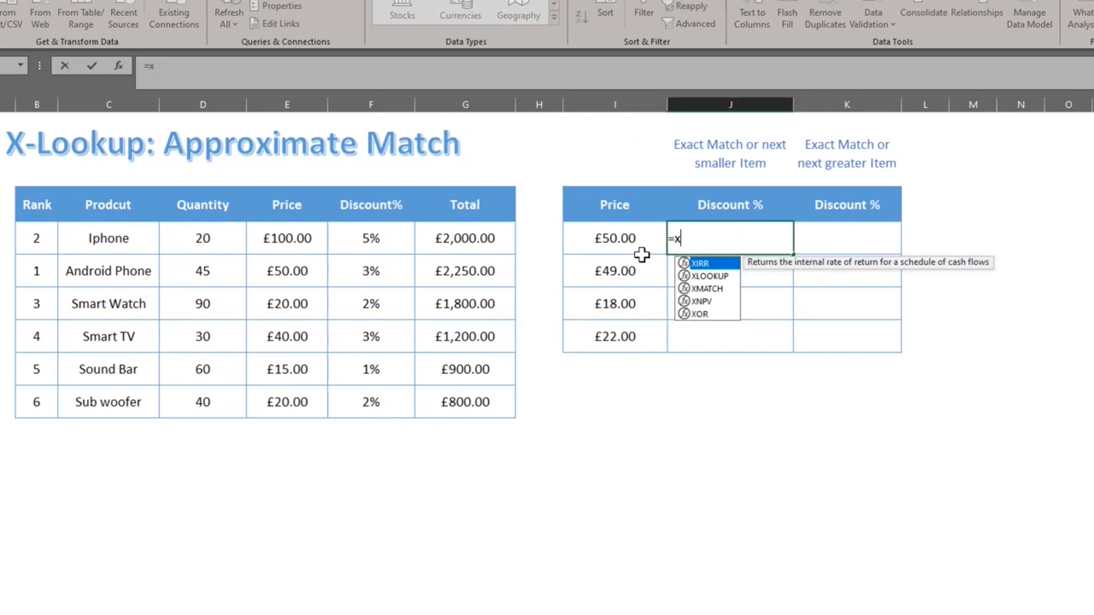
pyautogui.write('l')
pyautogui.press('Tab')
pyautogui.click(642, 253)
pyautogui.write(',')
pyautogui.click(642, 254)
pyautogui.press('Left')
pyautogui.press('Left')
pyautogui.press('Left')
pyautogui.press('Left')
pyautogui.press('Left')
pyautogui.press('Right')
pyautogui.hotkey('ctrl', 'shift', 'Down')
pyautogui.press('F4')
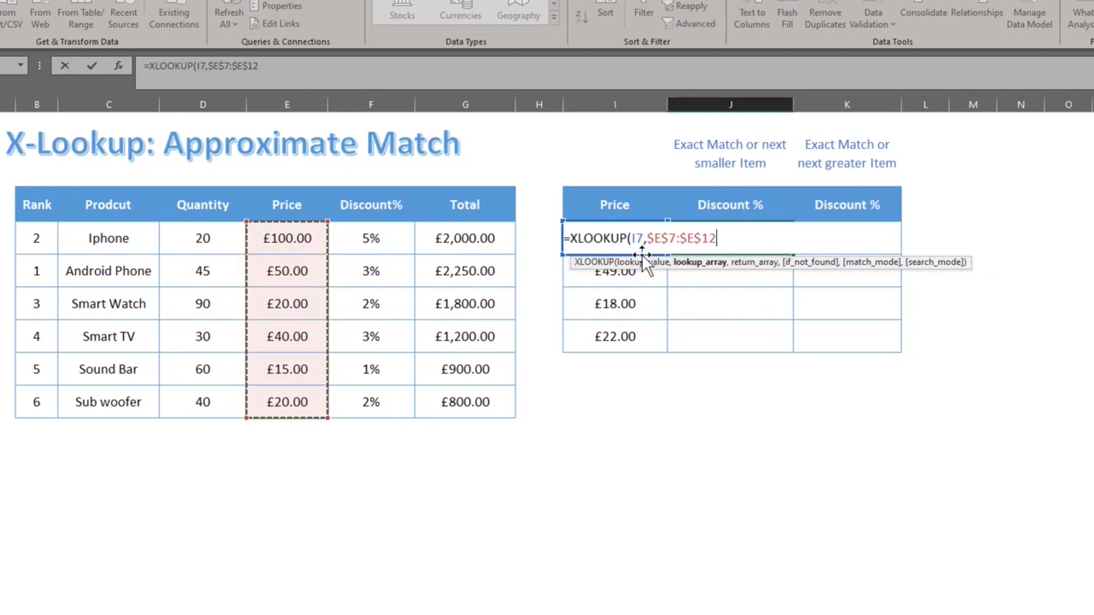
# Add return range $F$7:$F$12 and match mode -1 (exact match or next smaller).
pyautogui.write(',')
pyautogui.press('Left')
pyautogui.press('Left')
pyautogui.press('Left')
pyautogui.press('Left')
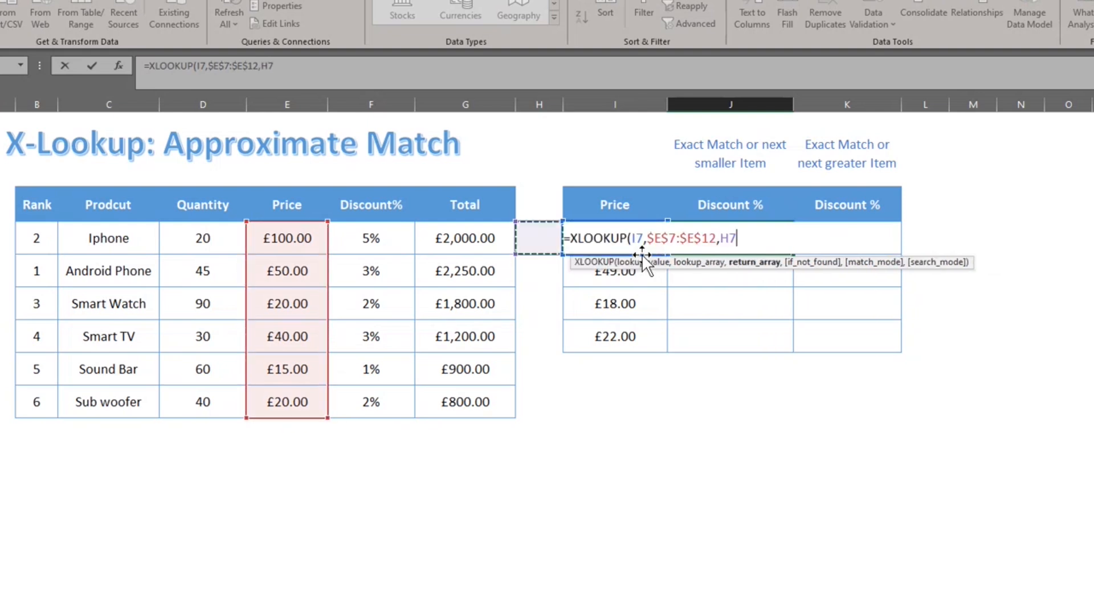
pyautogui.hotkey('ctrl', 'shift', 'Down')
pyautogui.press('F4')
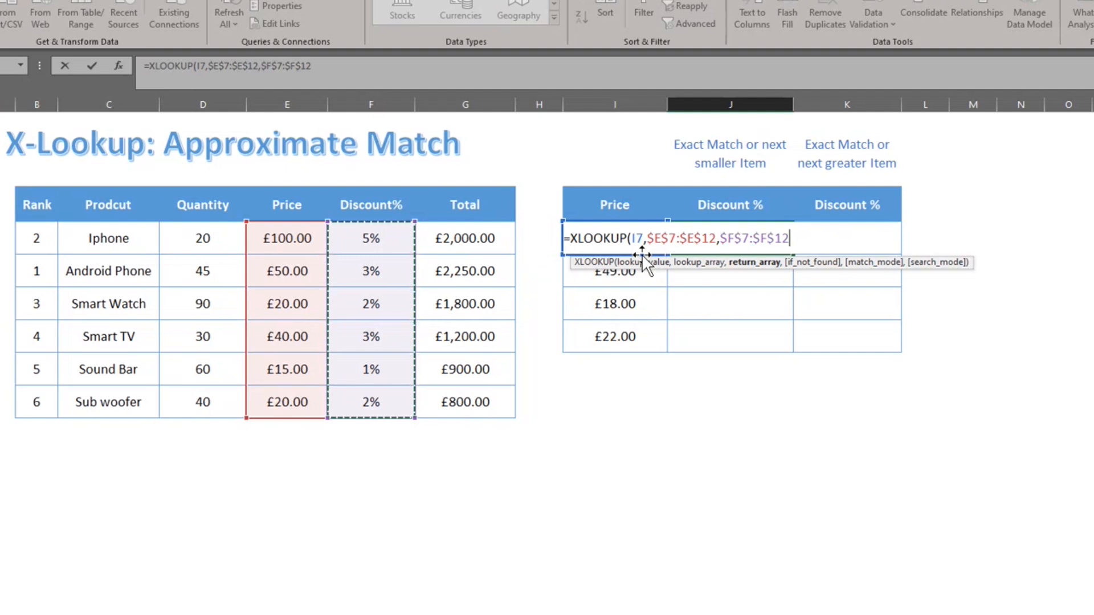
pyautogui.write(',,')
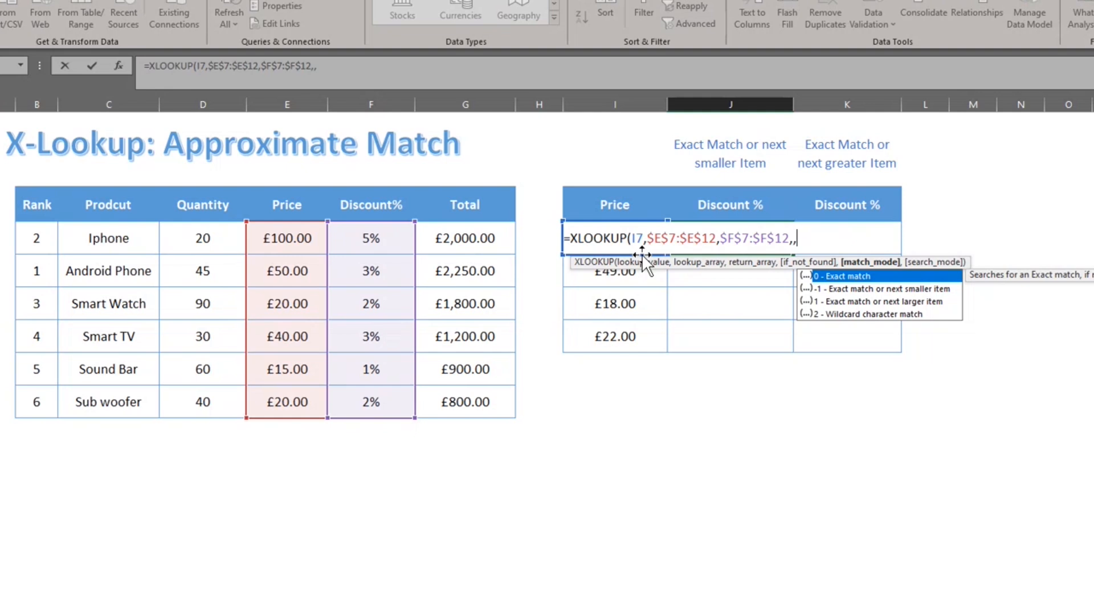
pyautogui.press('Down')
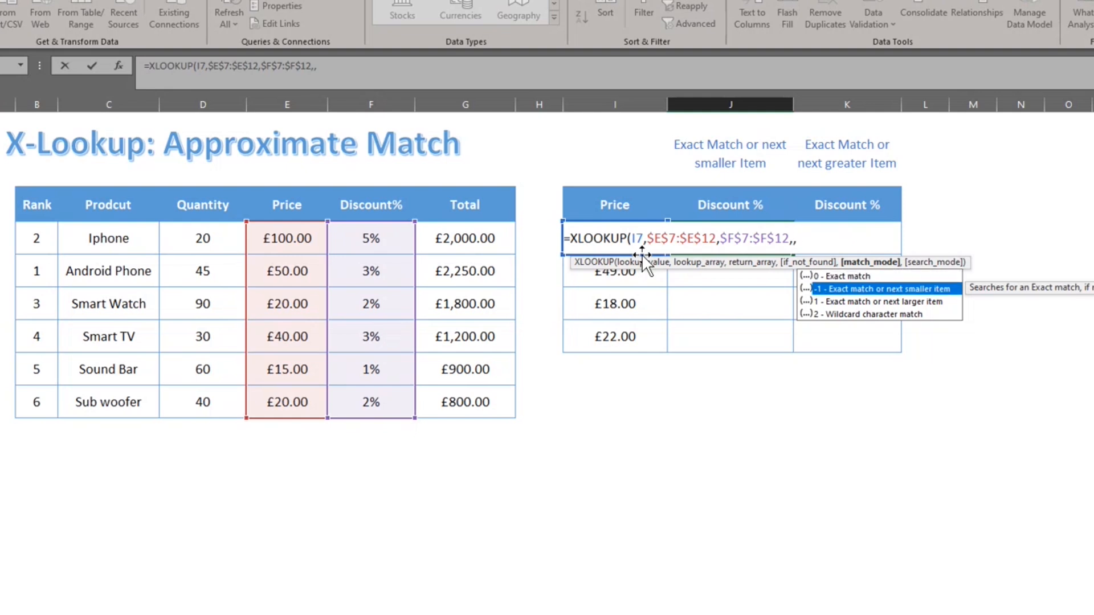
pyautogui.press('Tab')
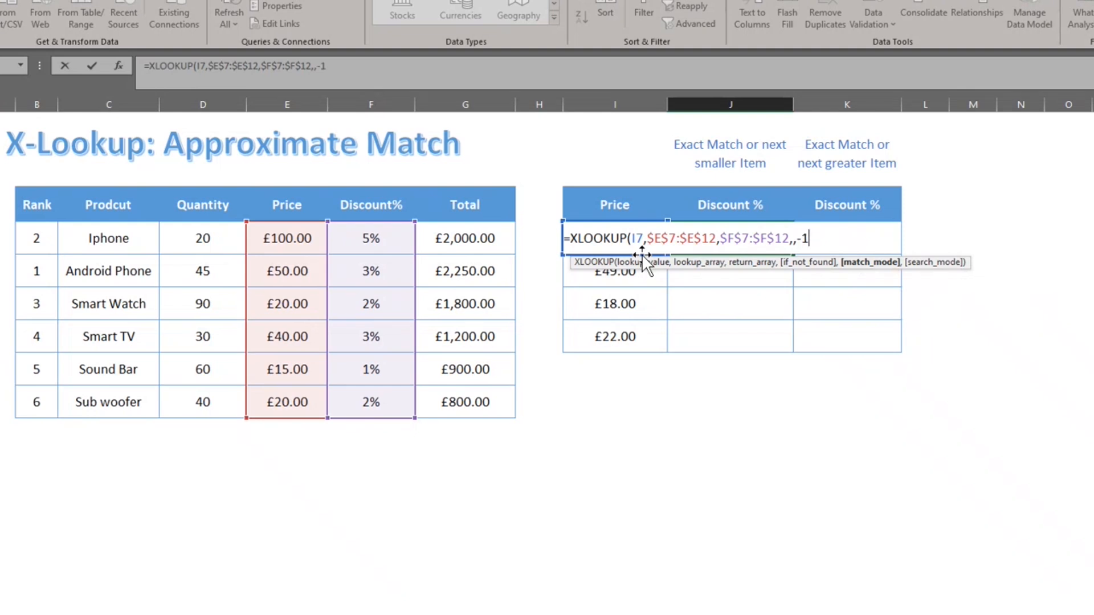
pyautogui.write(')')
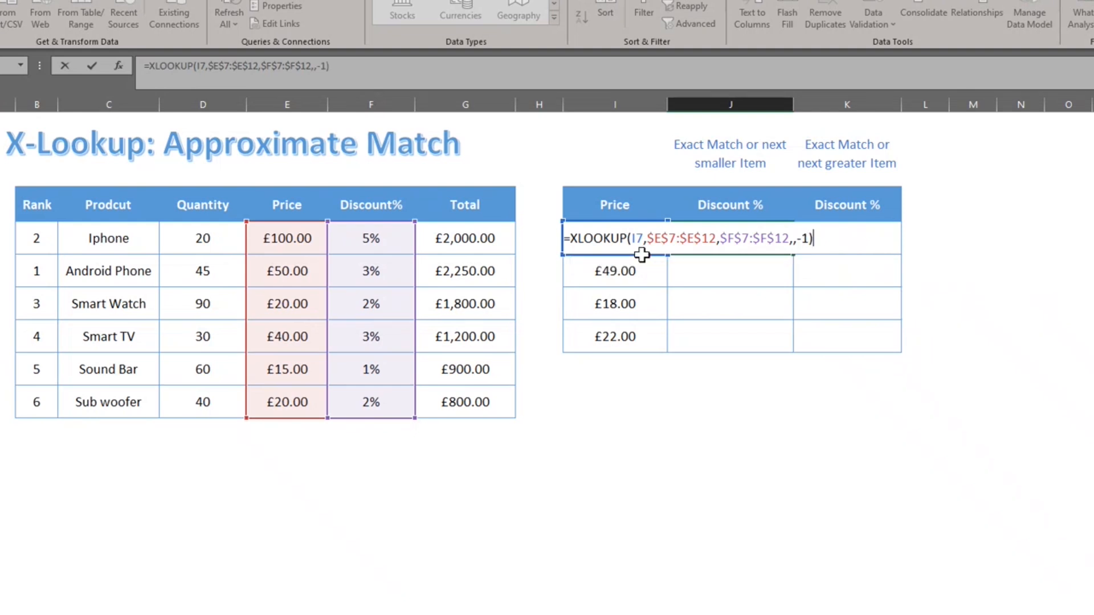
pyautogui.press('Return')
# Fill the formula down J7:J10, giving 3%, 3%, 1% and 2%.
pyautogui.press('Up')
pyautogui.hotkey('shift', 'Down')
pyautogui.hotkey('shift', 'Down')
pyautogui.hotkey('shift', 'Down')
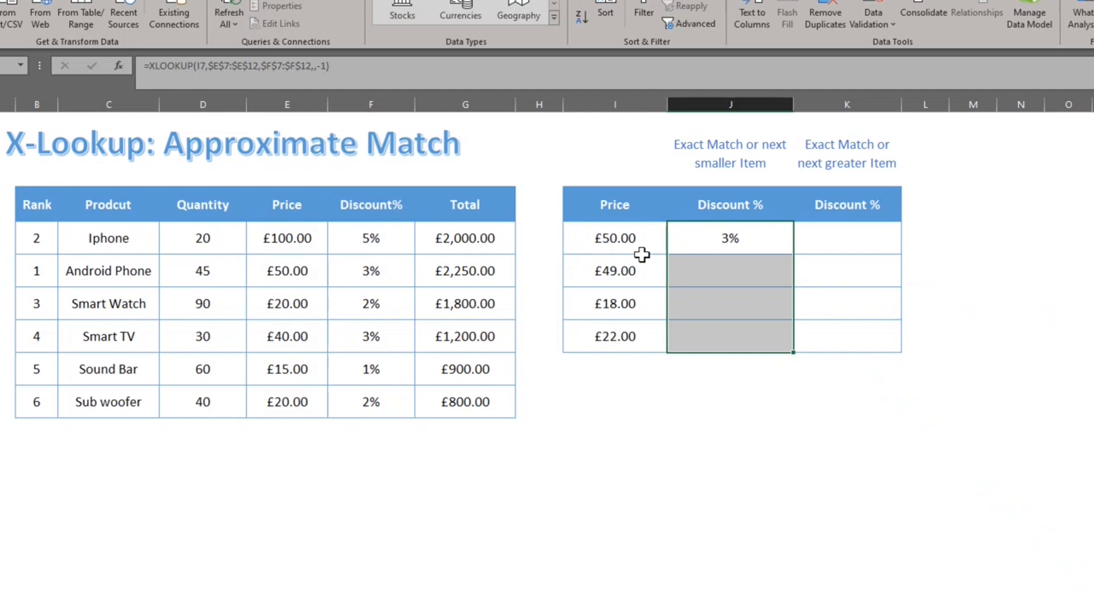
pyautogui.hotkey('ctrl', 'd')
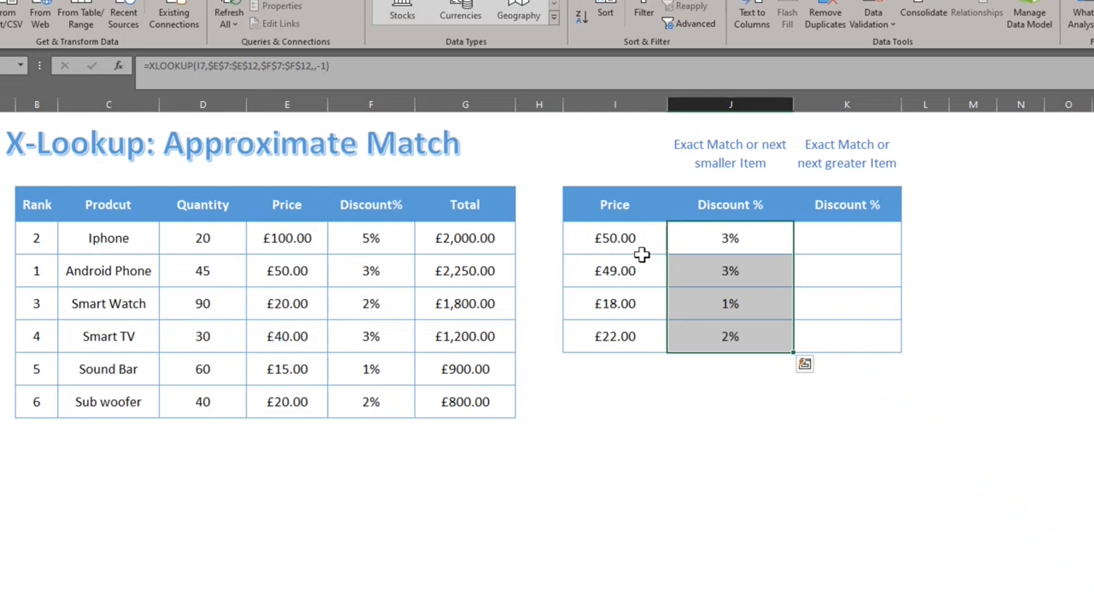
pyautogui.press('Down')
pyautogui.click(643, 262)
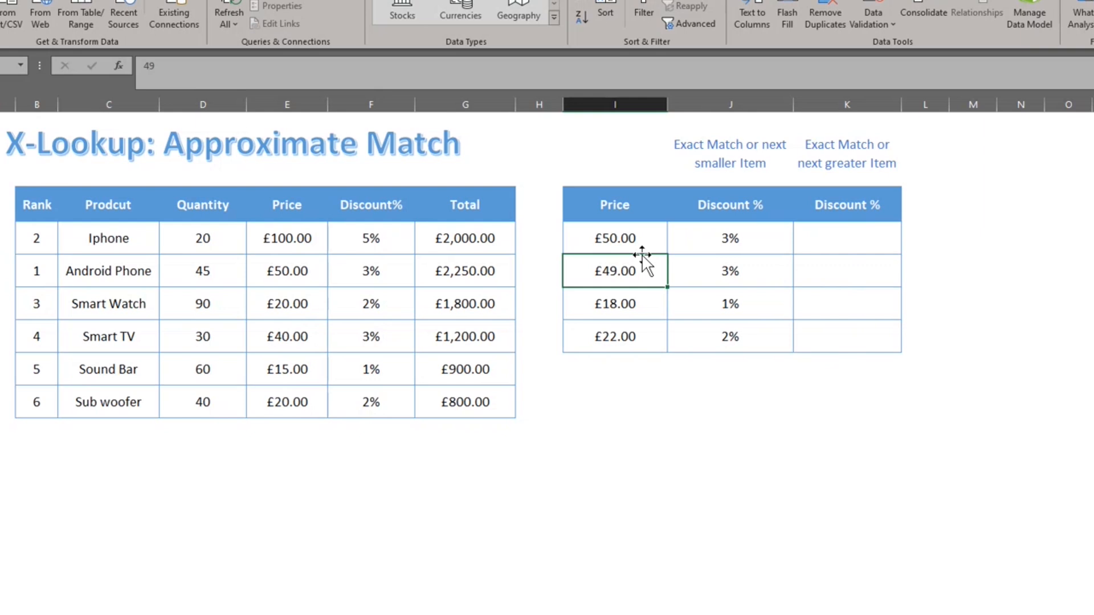
pyautogui.press('Right')
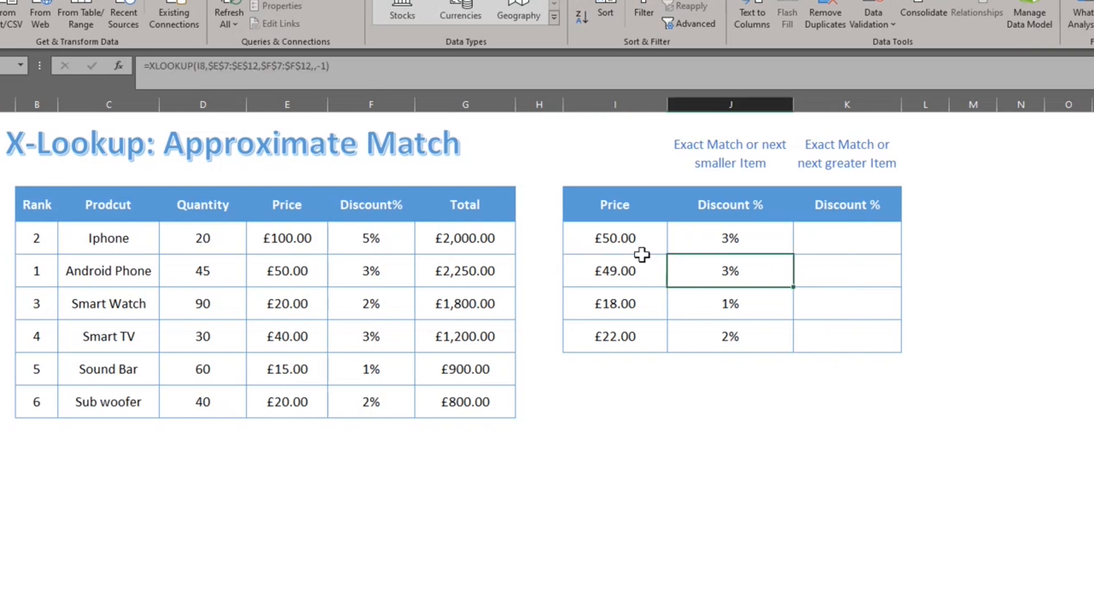
pyautogui.press('Left')
pyautogui.press('Left')
pyautogui.press('Left')
pyautogui.press('Left')
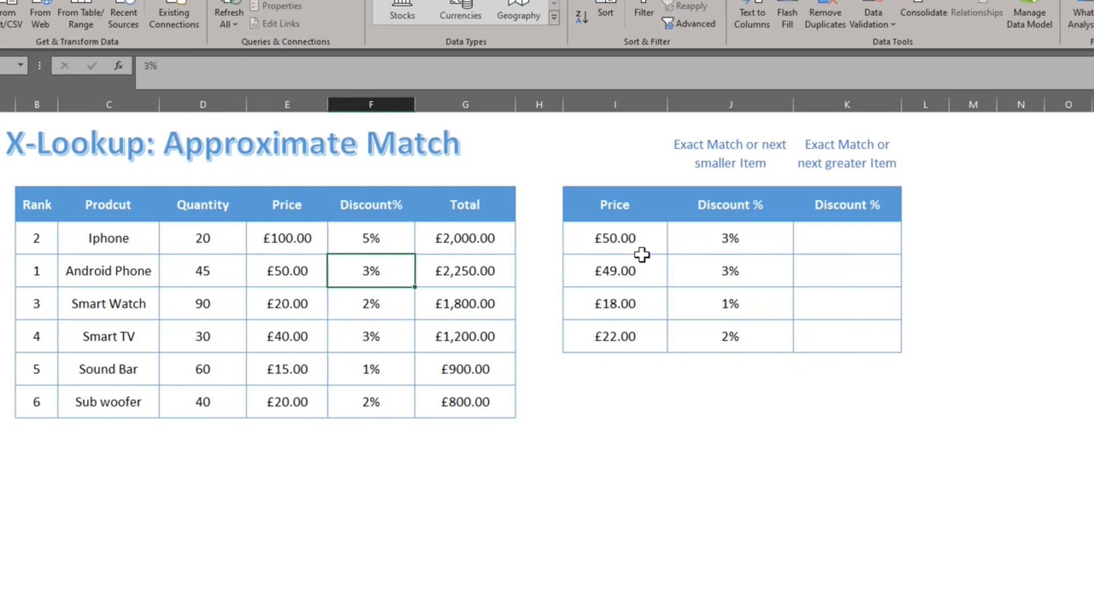
pyautogui.press('Down')
pyautogui.press('Down')
pyautogui.press('Down')
pyautogui.press('Up')
pyautogui.press('Left')
pyautogui.press('Right')
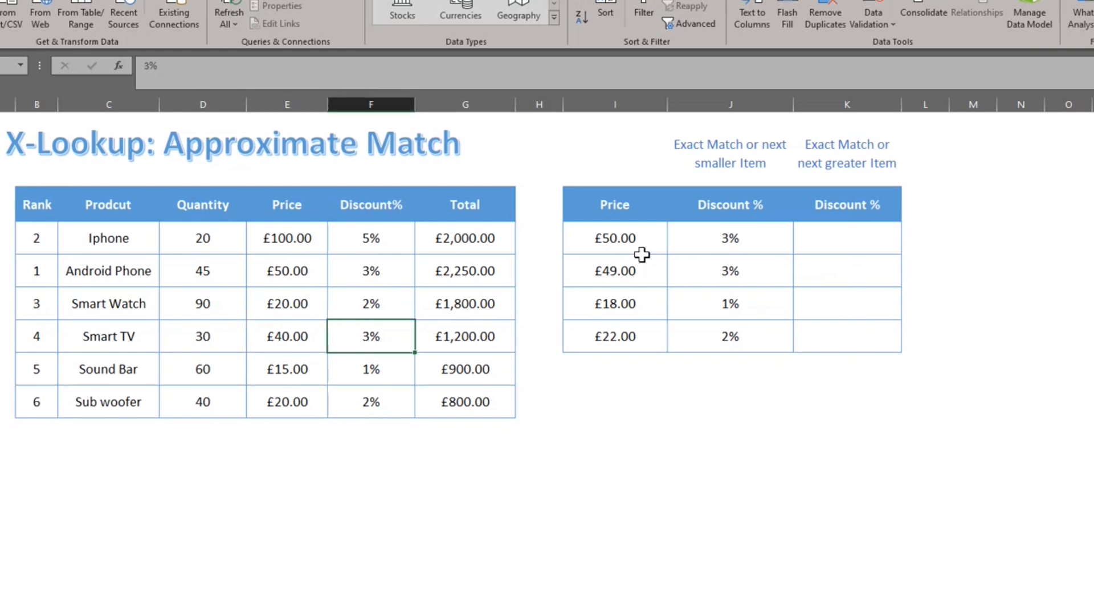
pyautogui.press('Right')
pyautogui.press('Right')
pyautogui.press('Right')
pyautogui.press('Up')
pyautogui.press('Up')
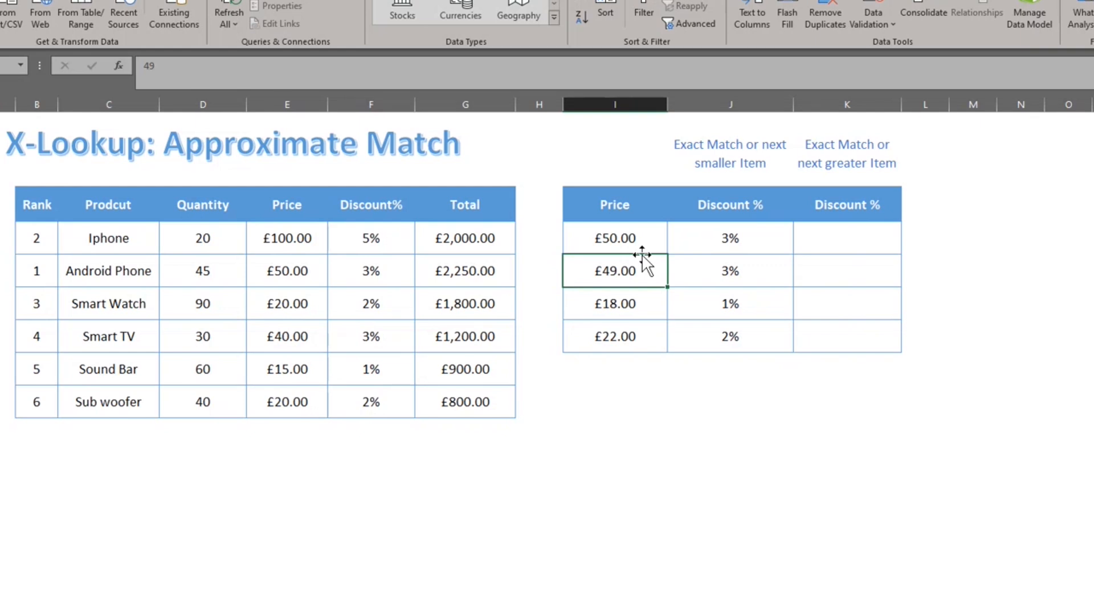
pyautogui.press('F2')
pyautogui.press('BackSpace')
pyautogui.press('BackSpace')
pyautogui.write('102')
pyautogui.press('Return')
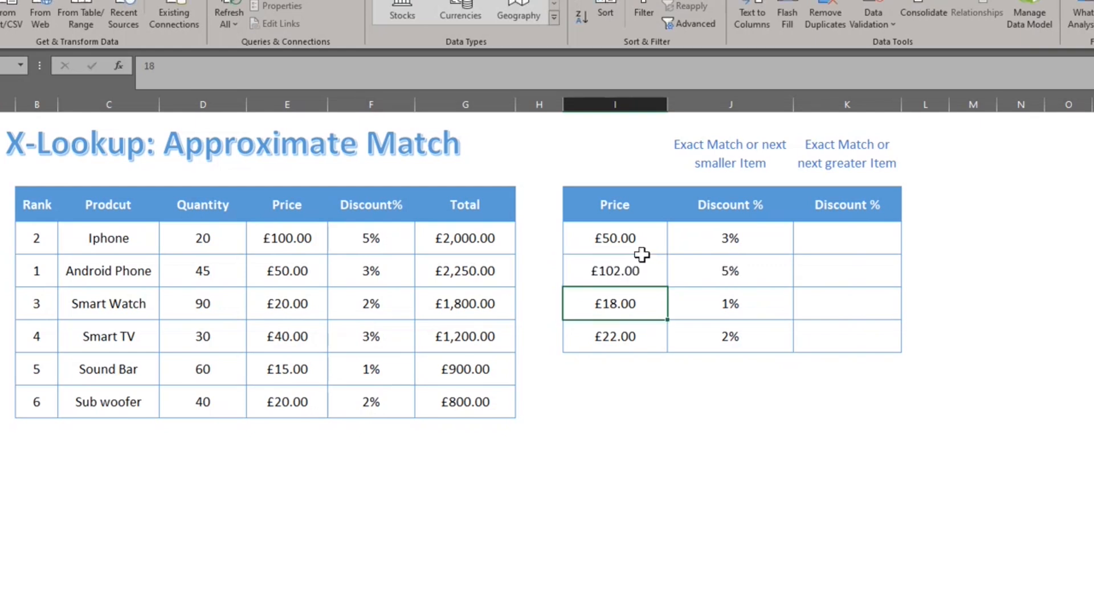
pyautogui.press('Up')
pyautogui.press('Left')
pyautogui.press('Left')
pyautogui.press('Left')
pyautogui.press('Up')
pyautogui.press('Left')
pyautogui.press('Right')
pyautogui.press('Right')
pyautogui.press('Right')
pyautogui.press('Right')
pyautogui.press('Right')
pyautogui.press('Right')
pyautogui.press('Left')
pyautogui.press('Left')
pyautogui.press('Down')
pyautogui.hotkey('ctrl', 'z')
pyautogui.press('Up')
pyautogui.press('Right')
pyautogui.press('Right')
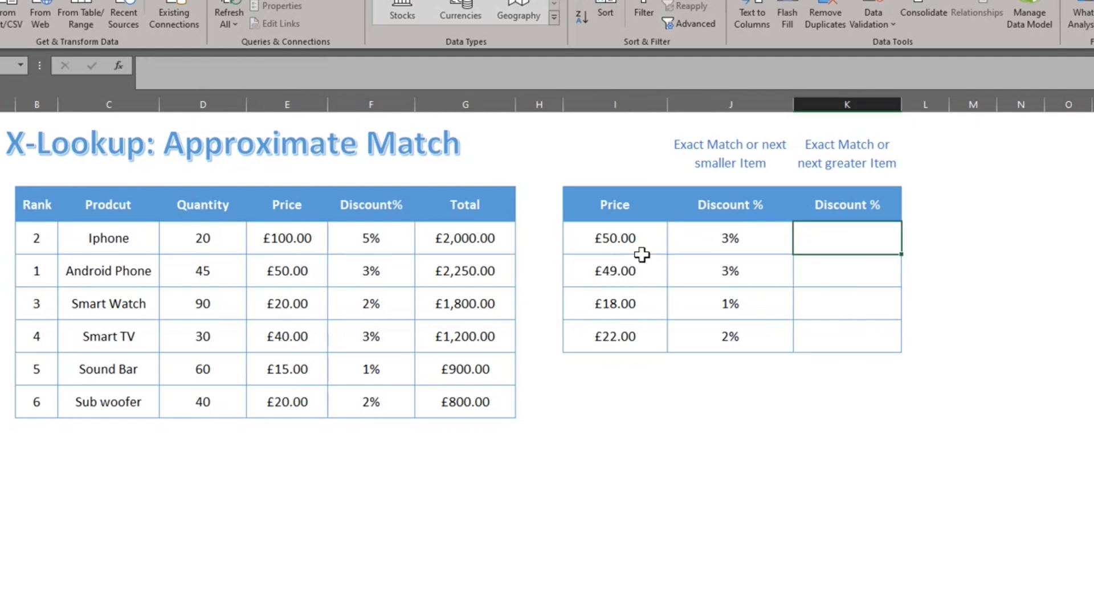
# In K7, start XLOOKUP with I7 as lookup value and absolute search range $E$7:$E$12.
pyautogui.write('=xlookup')
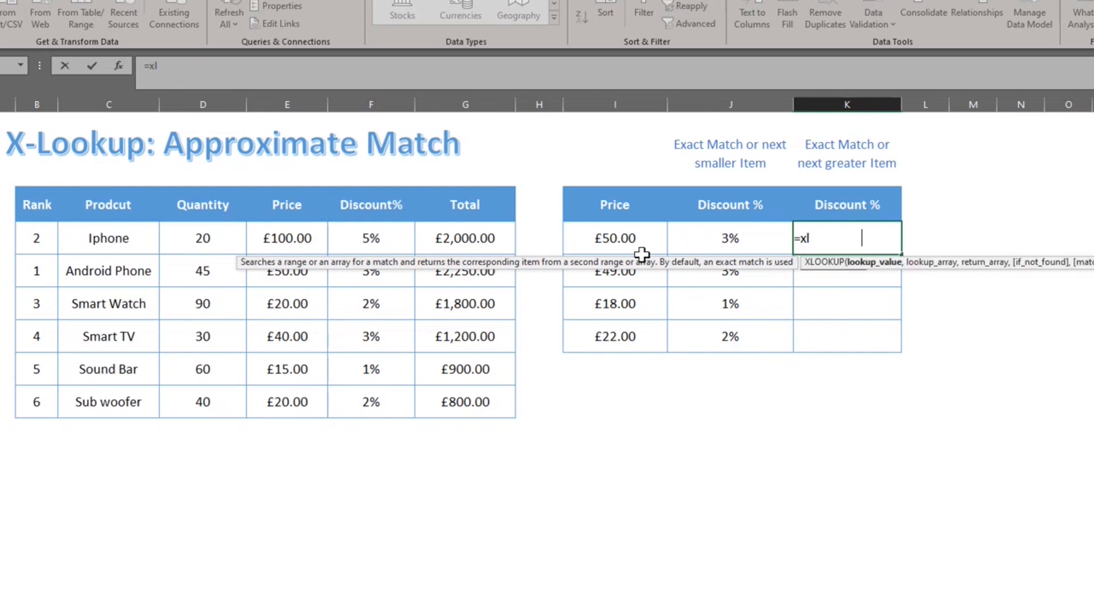
pyautogui.press('Tab')
pyautogui.press('Left')
pyautogui.press('Left')
pyautogui.write(',')
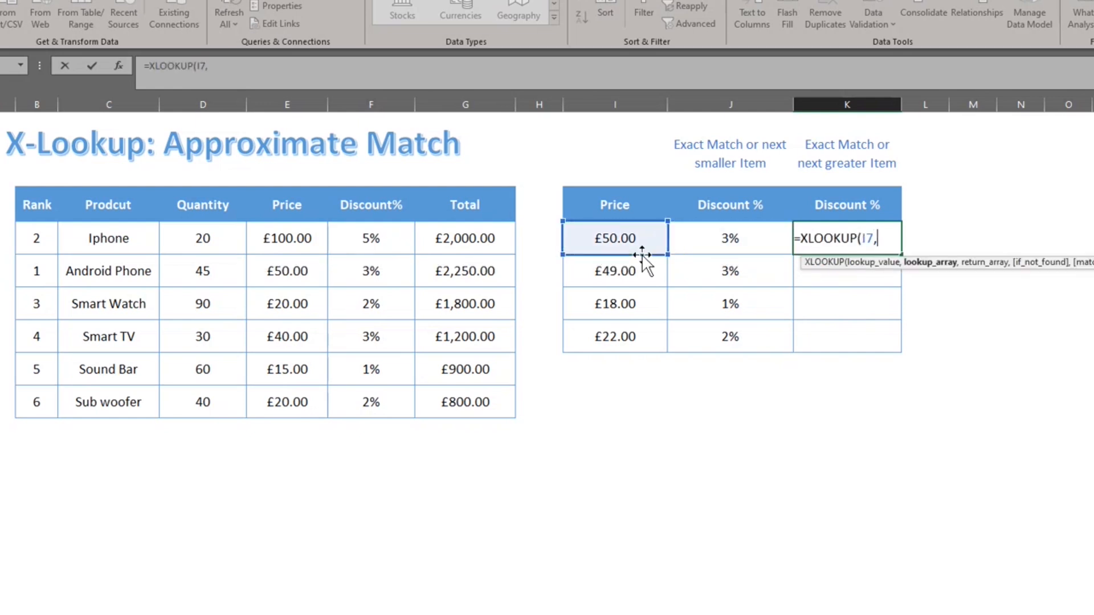
pyautogui.press('Left')
pyautogui.press('Left')
# Complete it with return range $F$7:$F$12 and match mode 1 (exact match or next larger).
pyautogui.press('Left')
pyautogui.press('Left')
pyautogui.press('Left')
pyautogui.press('Left')
pyautogui.hotkey('shift', 'Down')
pyautogui.hotkey('shift', 'Down')
pyautogui.hotkey('shift', 'Down')
pyautogui.hotkey('shift', 'Down')
pyautogui.hotkey('shift', 'Down')
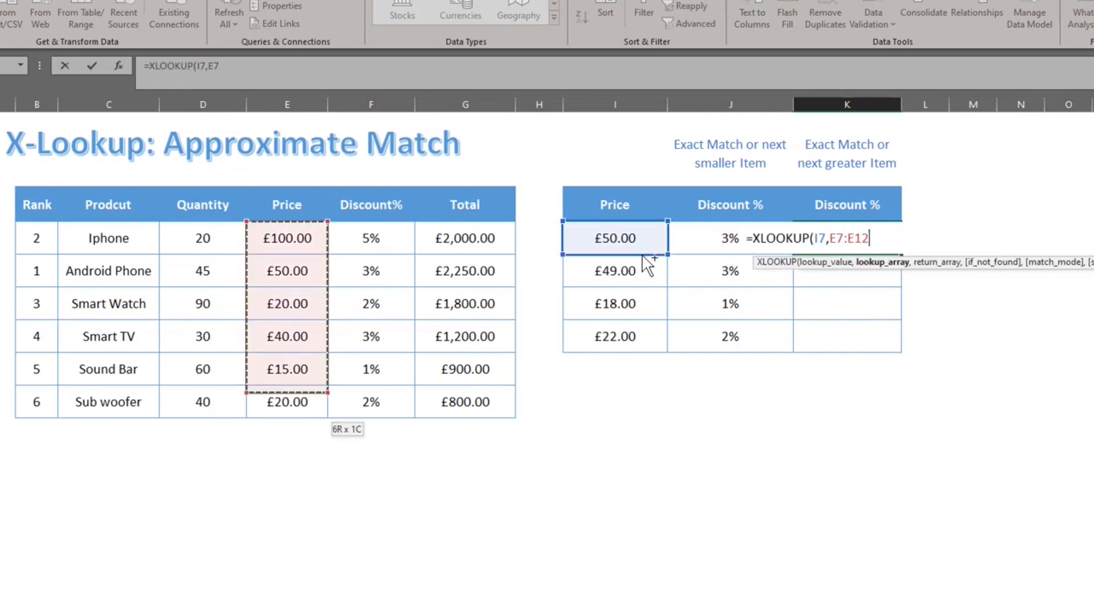
pyautogui.press('F4')
pyautogui.write(',')
pyautogui.press('Left')
pyautogui.press('Left')
pyautogui.press('Left')
pyautogui.press('Left')
pyautogui.press('Left')
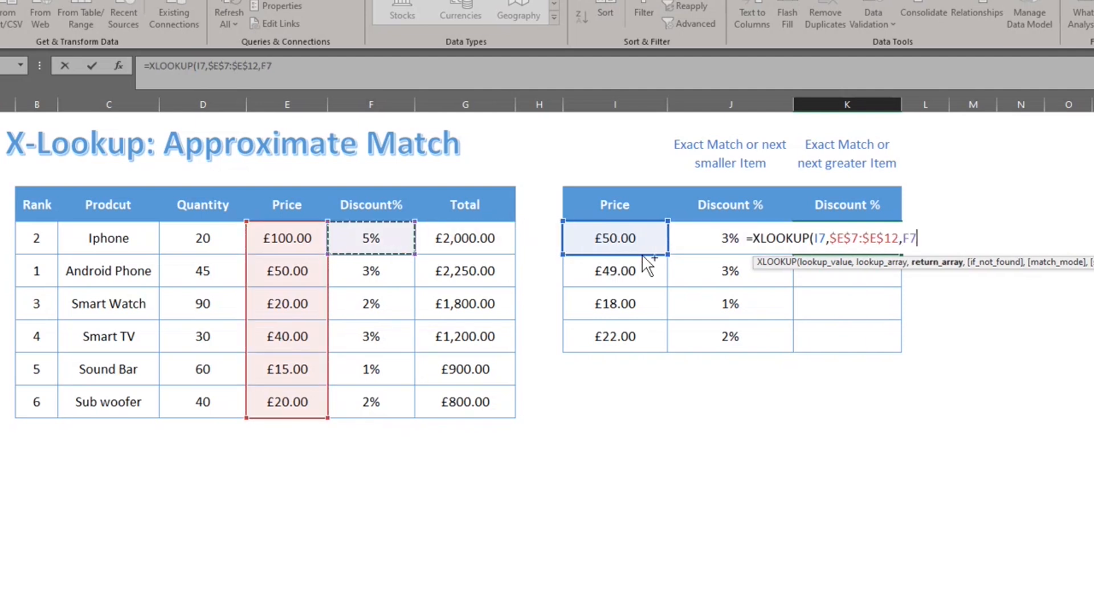
pyautogui.hotkey('shift', 'Down')
pyautogui.hotkey('shift', 'Down')
pyautogui.hotkey('shift', 'Down')
pyautogui.hotkey('shift', 'Down')
pyautogui.hotkey('shift', 'Down')
pyautogui.press('F4')
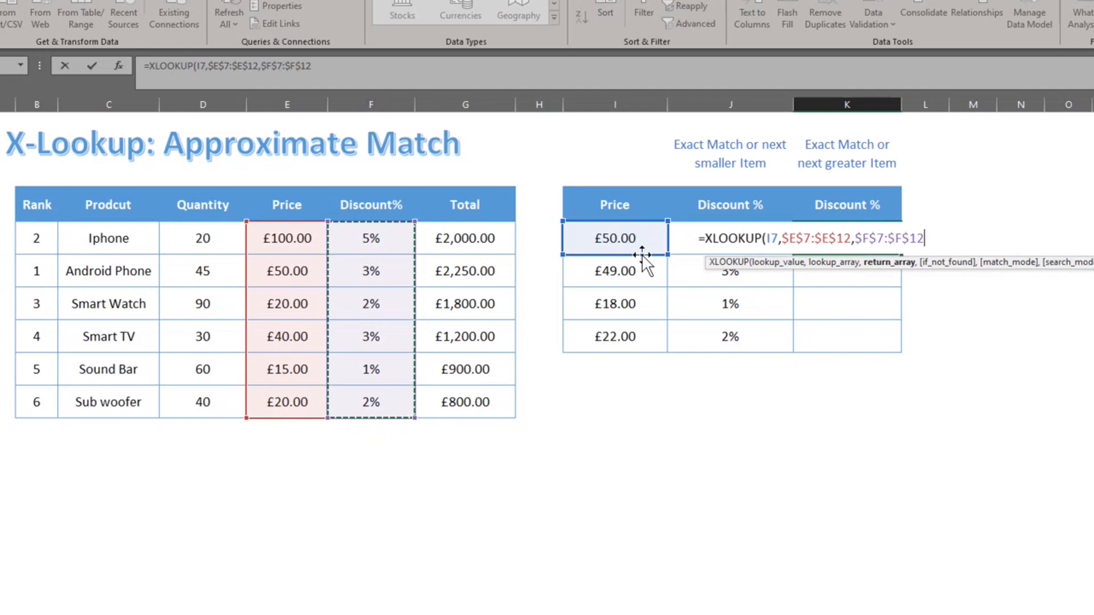
pyautogui.write(',,')
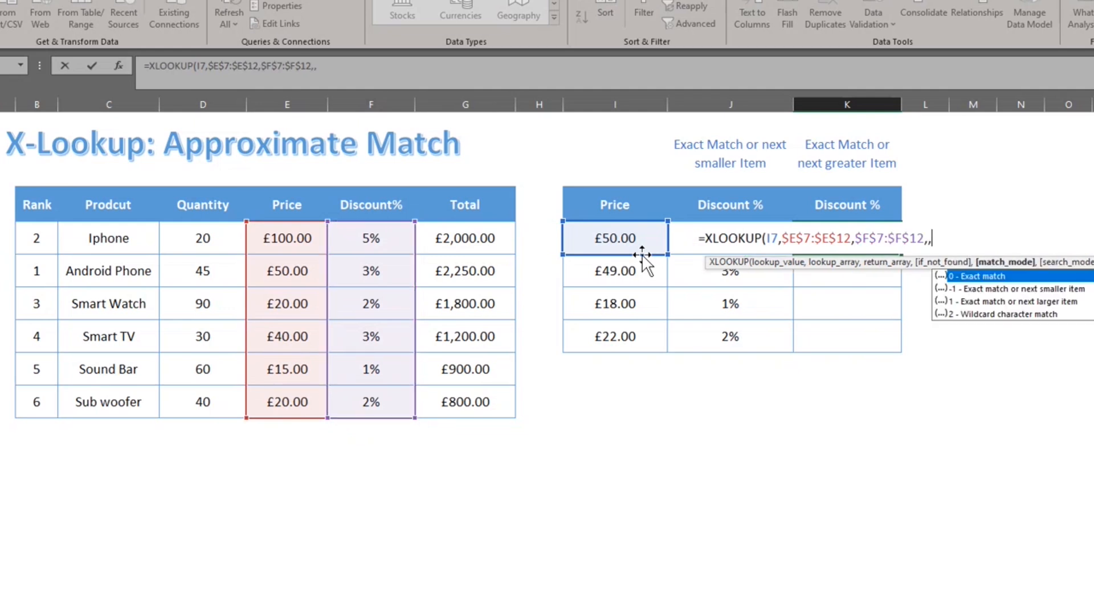
pyautogui.press('Down')
pyautogui.press('Down')
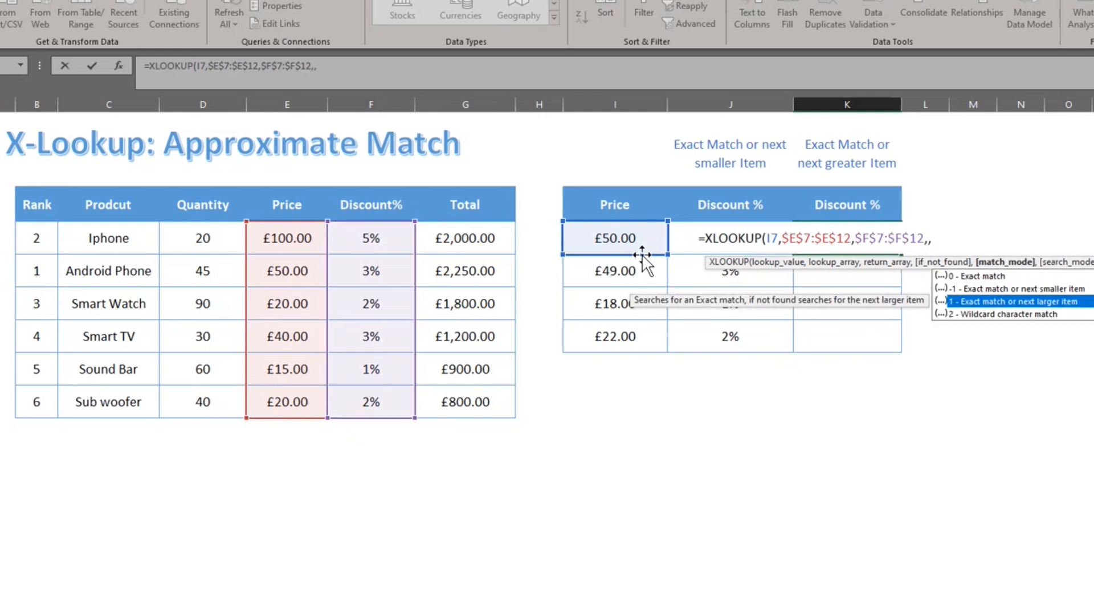
pyautogui.press('Tab')
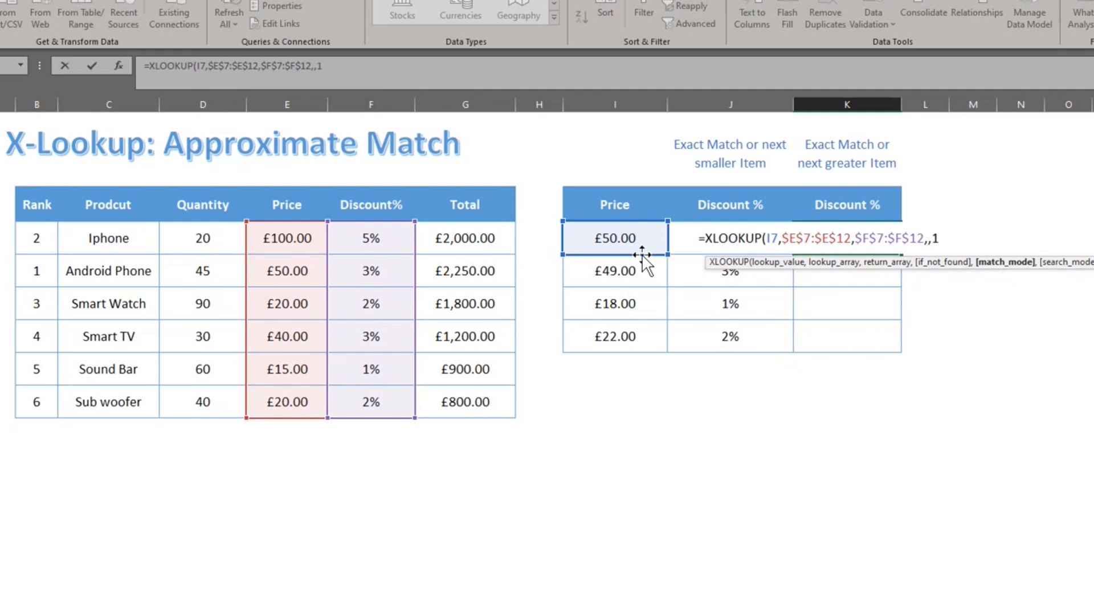
pyautogui.hotkey('ctrl', 'Return')
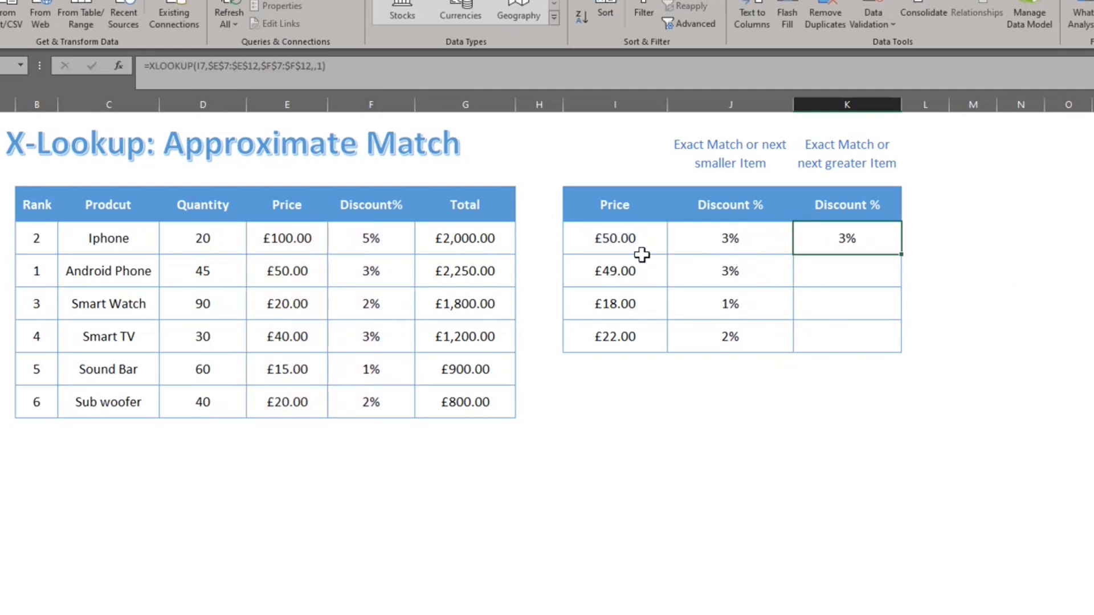
# Fill the next-larger lookup down to K10 and review the resulting formulas.
pyautogui.hotkey('shift', 'Down')
pyautogui.hotkey('shift', 'Down')
pyautogui.hotkey('shift', 'Down')
pyautogui.hotkey('ctrl', 'd')
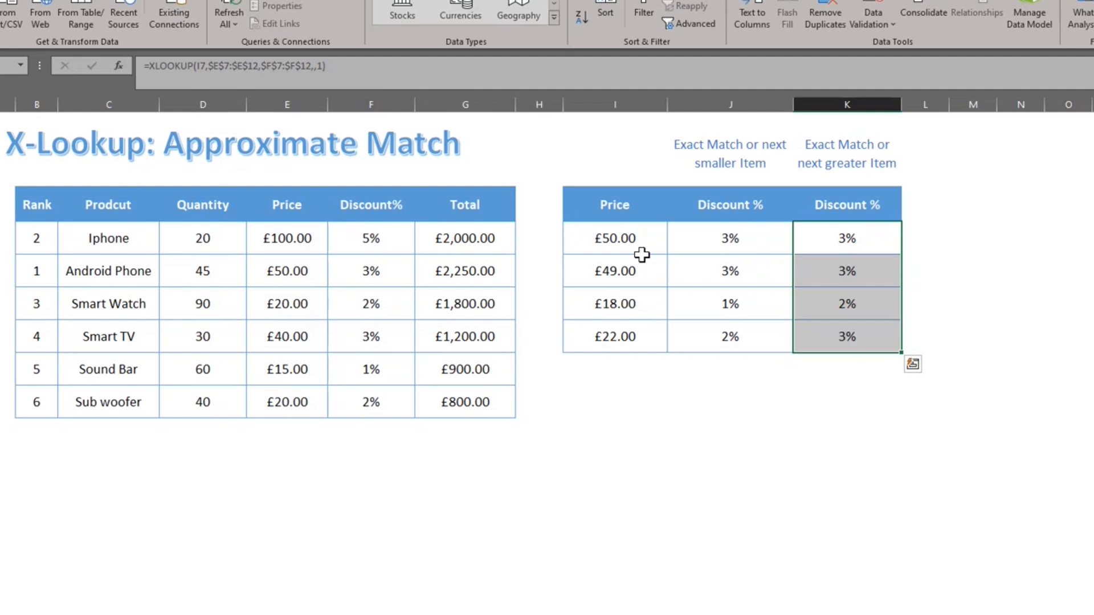
pyautogui.press('Down')
pyautogui.press('Up')
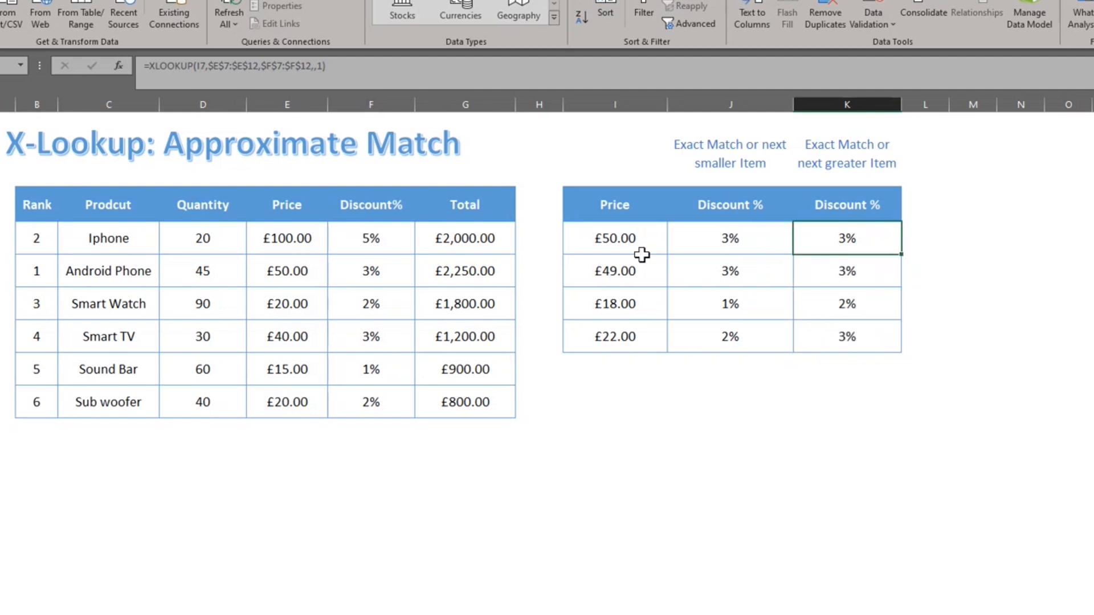
pyautogui.press('Down')
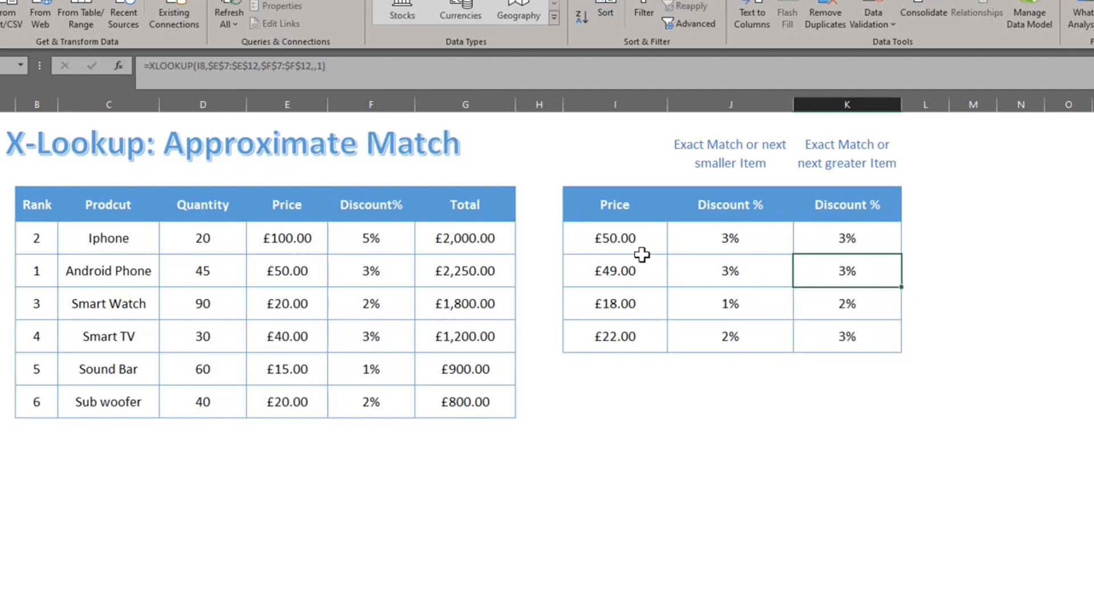
pyautogui.press('Left')
pyautogui.press('Left')
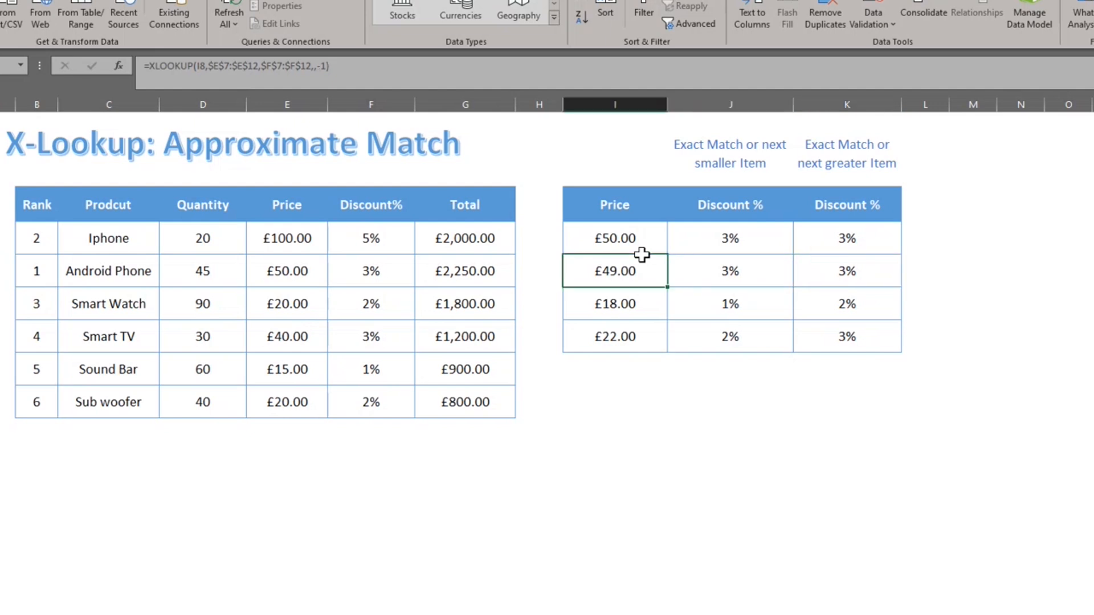
pyautogui.press('Right')
pyautogui.press('Left')
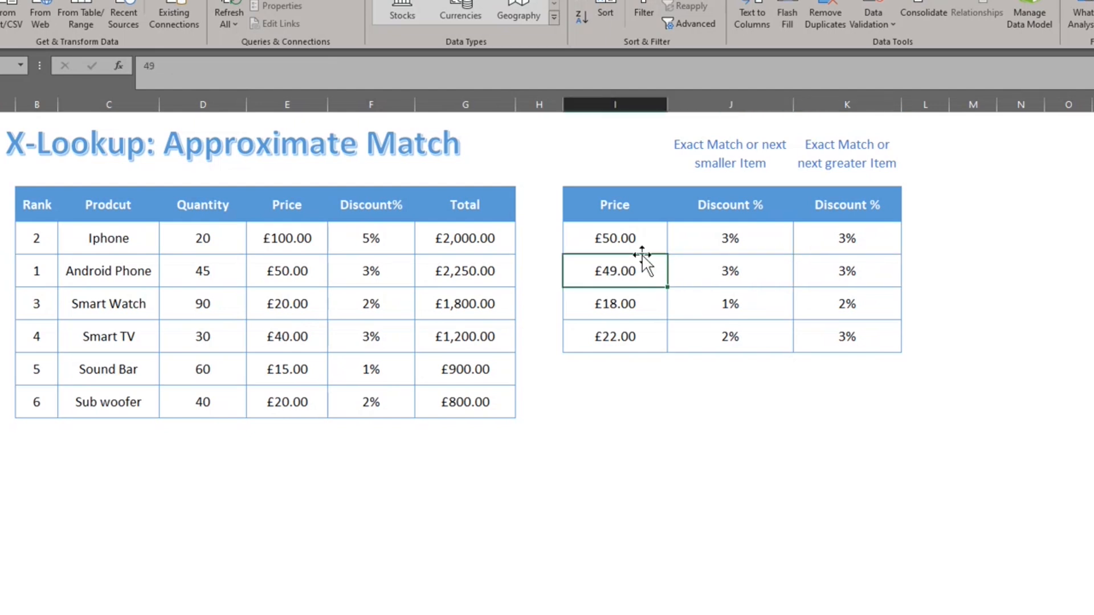
pyautogui.press('Right')
pyautogui.press('Right')
pyautogui.press('Left')
pyautogui.press('Left')
pyautogui.press('Left')
pyautogui.press('Left')
pyautogui.press('Right')
pyautogui.press('Right')
pyautogui.press('Right')
pyautogui.press('Right')
# Change the £49.00 price in I8 to 52 and confirm the 5% discount.
pyautogui.write('52')
pyautogui.press('Return')
pyautogui.press('Up')
pyautogui.press('Left')
pyautogui.press('Left')
pyautogui.press('Left')
pyautogui.press('Up')
pyautogui.press('Left')
pyautogui.press('Right')
pyautogui.press('Right')
pyautogui.press('Right')
pyautogui.press('Right')
pyautogui.press('Right')
pyautogui.press('Right')
pyautogui.press('Down')
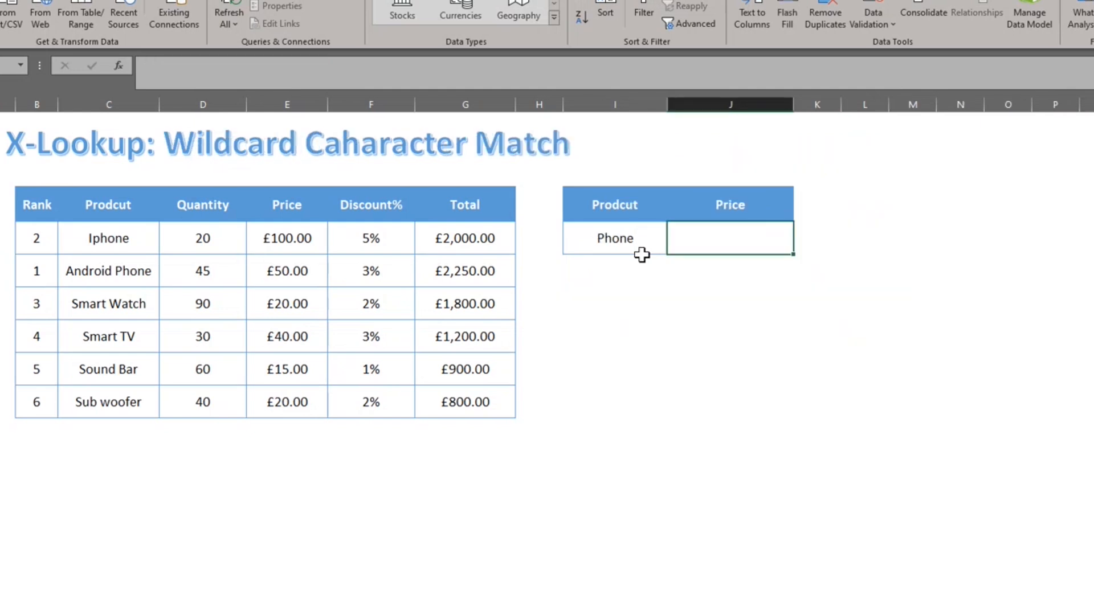
# Start an XLOOKUP in J7 with the wildcard lookup value "*"&I7&"*" around Phone.
pyautogui.write('=')
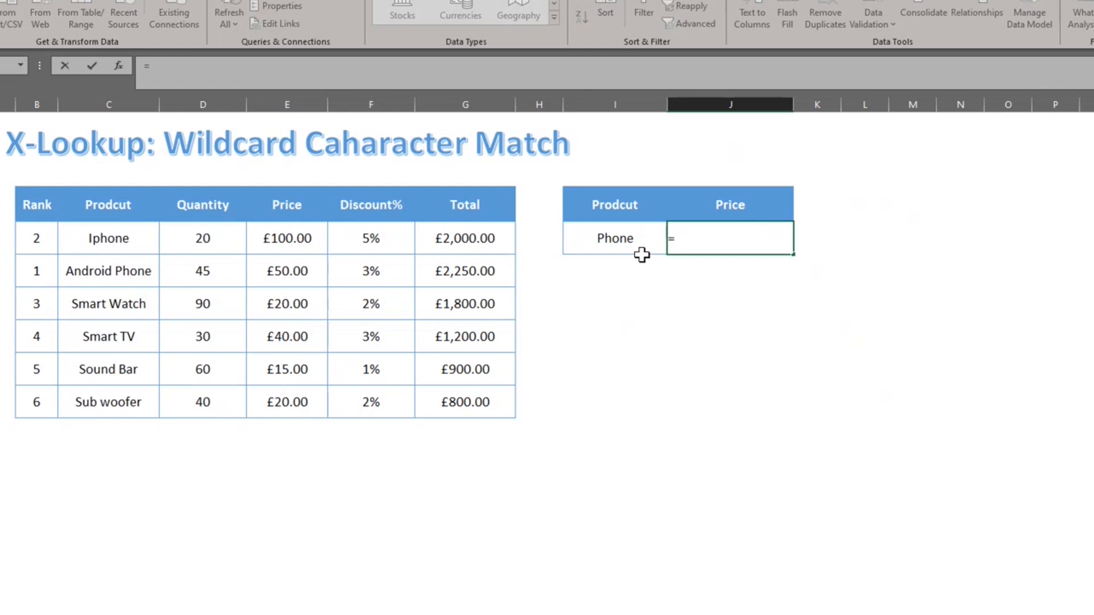
pyautogui.write('xl')
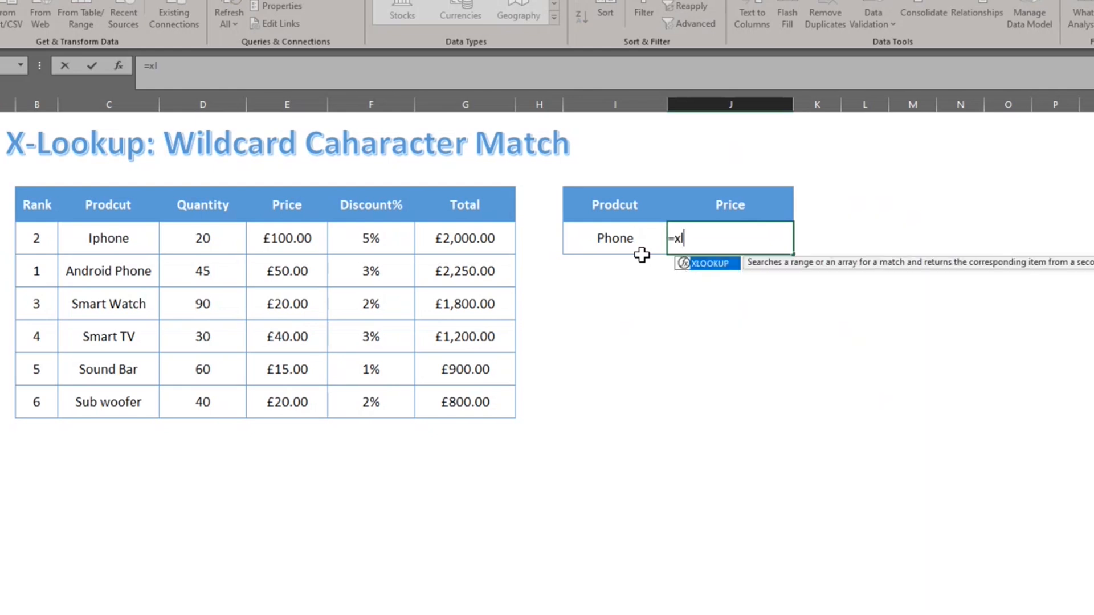
pyautogui.press('Tab')
pyautogui.click(642, 254)
pyautogui.press('BackSpace')
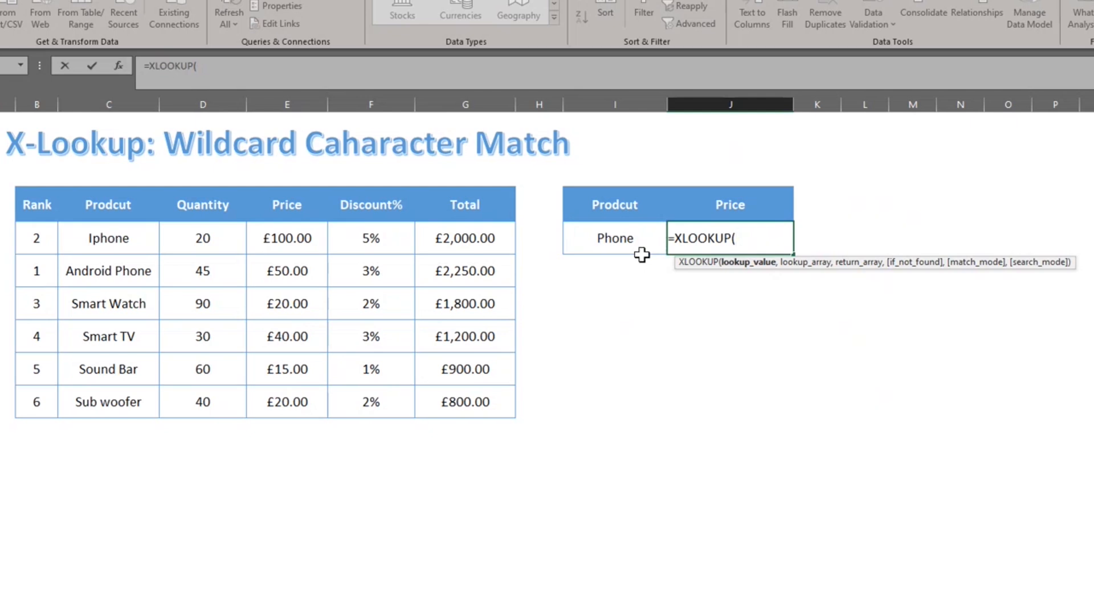
pyautogui.write('"*"&')
pyautogui.click(642, 253)
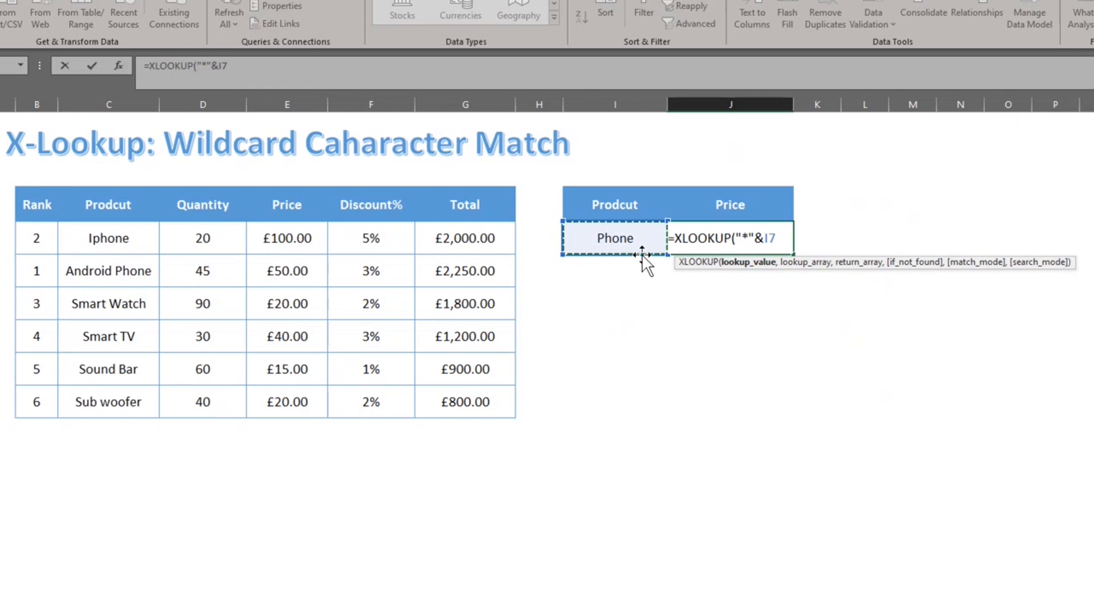
pyautogui.write('&"*"')
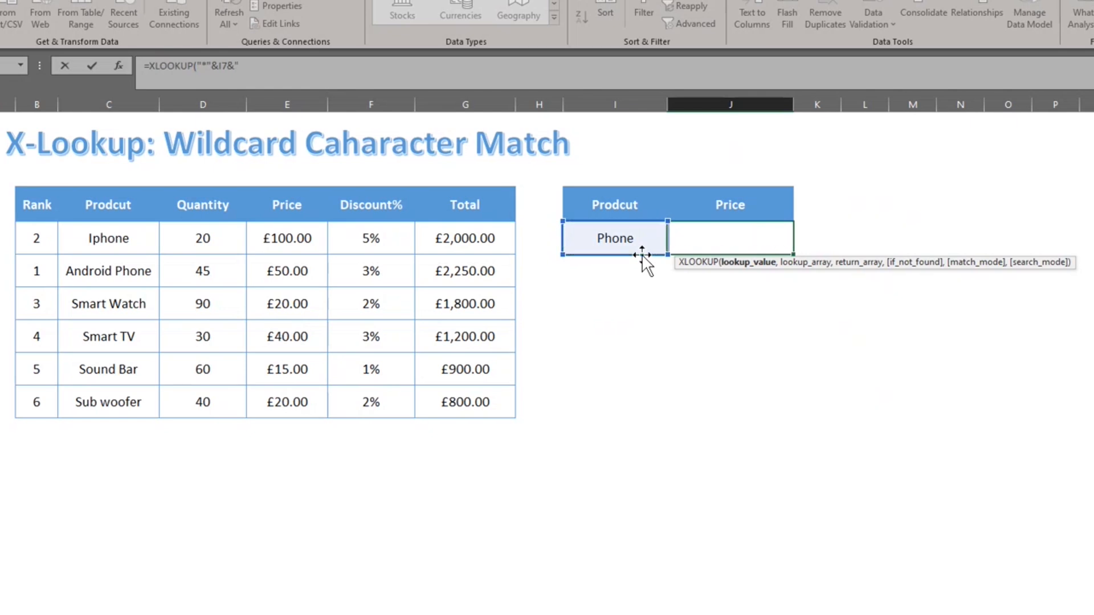
pyautogui.write(',')
# Search C7:C12, return prices E7:E12 with wildcard match mode 2, giving £100.00.
pyautogui.press('Left')
pyautogui.press('Left')
pyautogui.press('Left')
pyautogui.press('Left')
pyautogui.press('Left')
pyautogui.press('Left')
pyautogui.press('Left')
pyautogui.hotkey('ctrl', 'shift', 'Down')
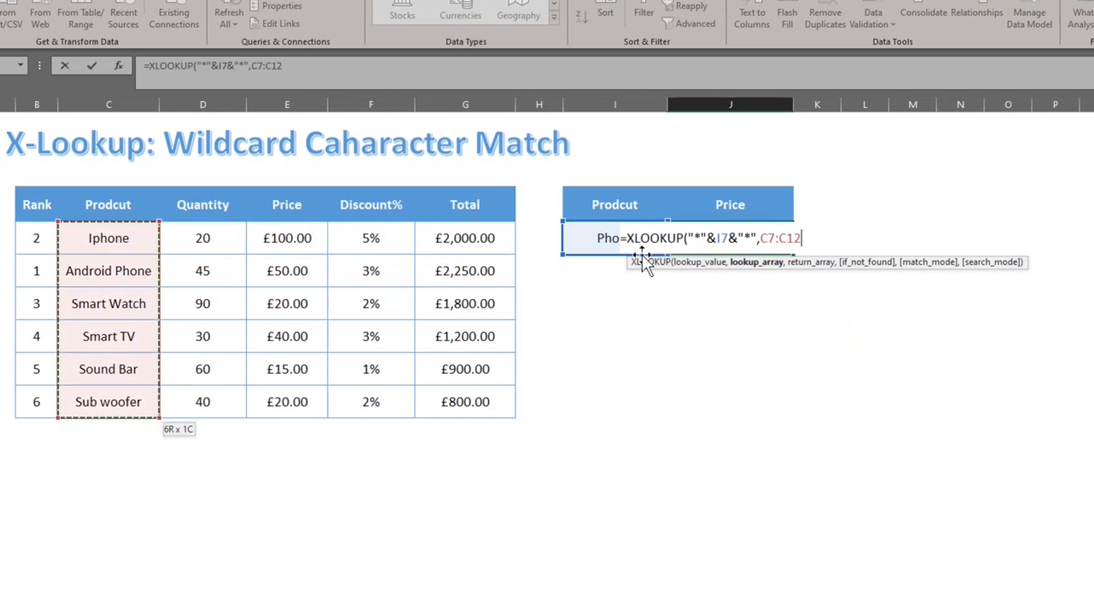
pyautogui.write(',')
pyautogui.press('Left')
pyautogui.press('Left')
pyautogui.press('Left')
pyautogui.press('Left')
pyautogui.press('Left')
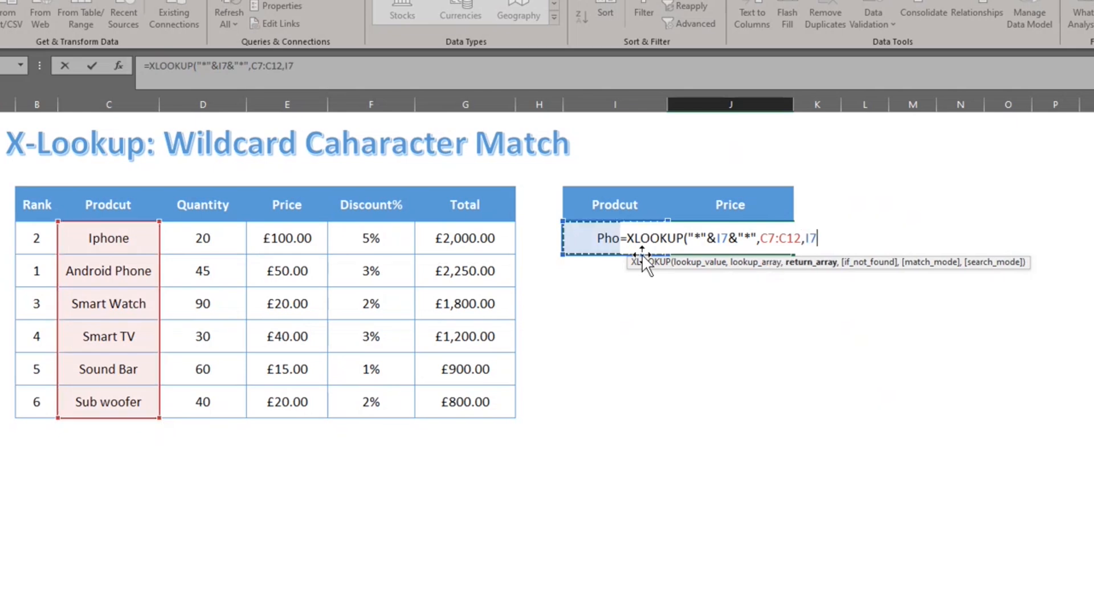
pyautogui.hotkey('ctrl', 'shift', 'Down')
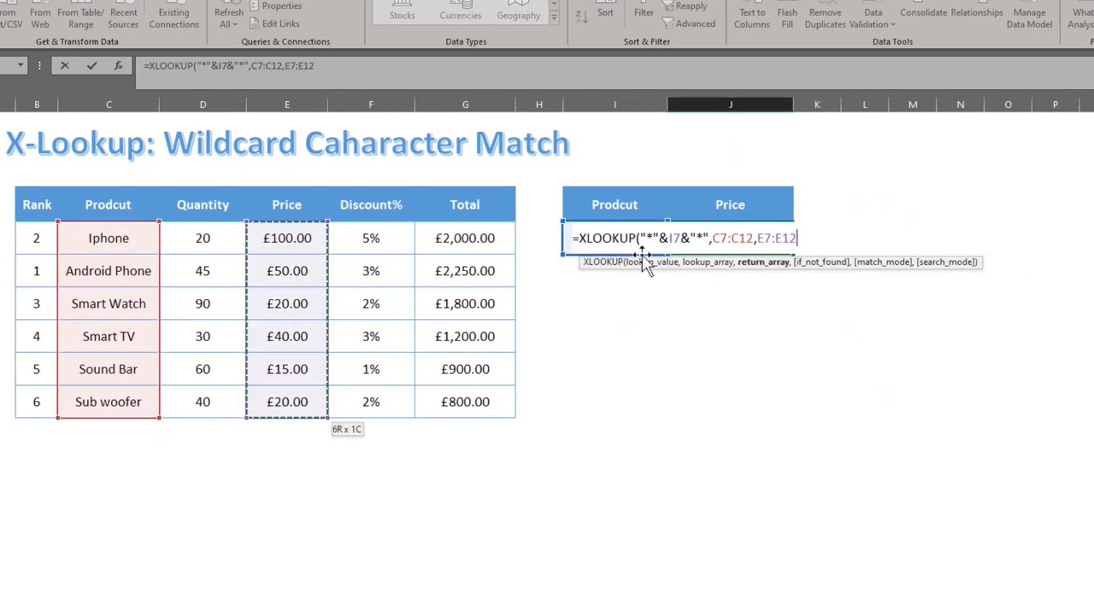
pyautogui.write(',,')
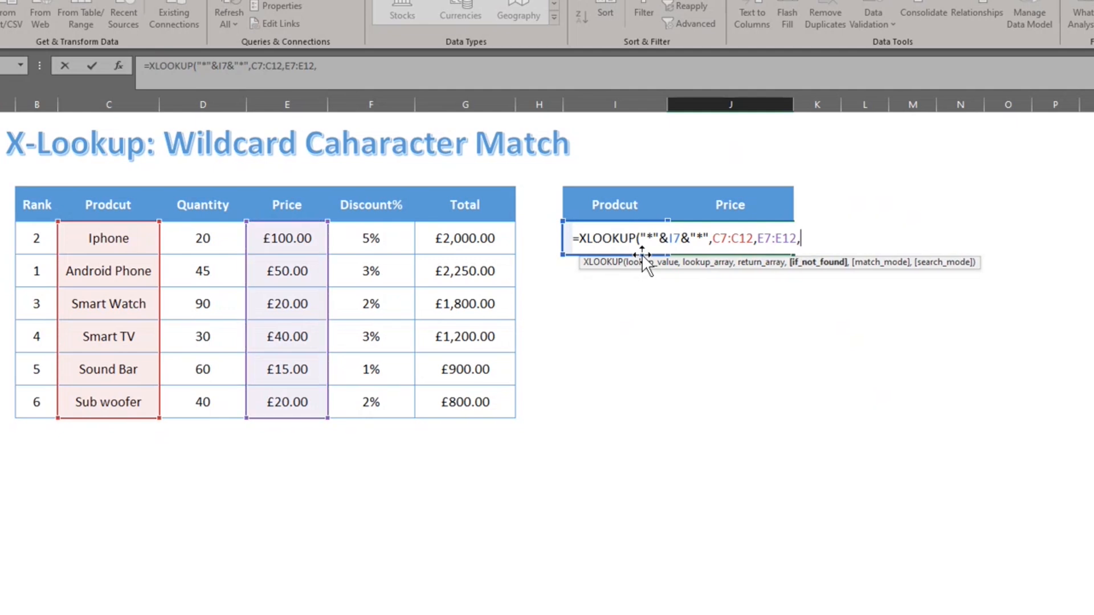
pyautogui.press('Down')
pyautogui.press('Down')
pyautogui.press('Down')
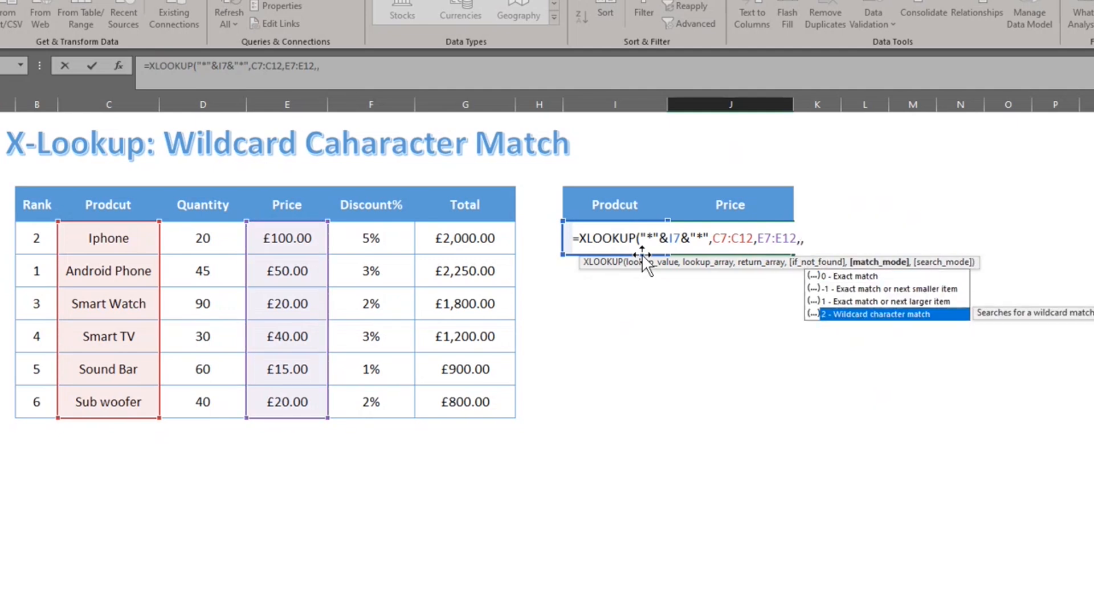
pyautogui.press('Tab')
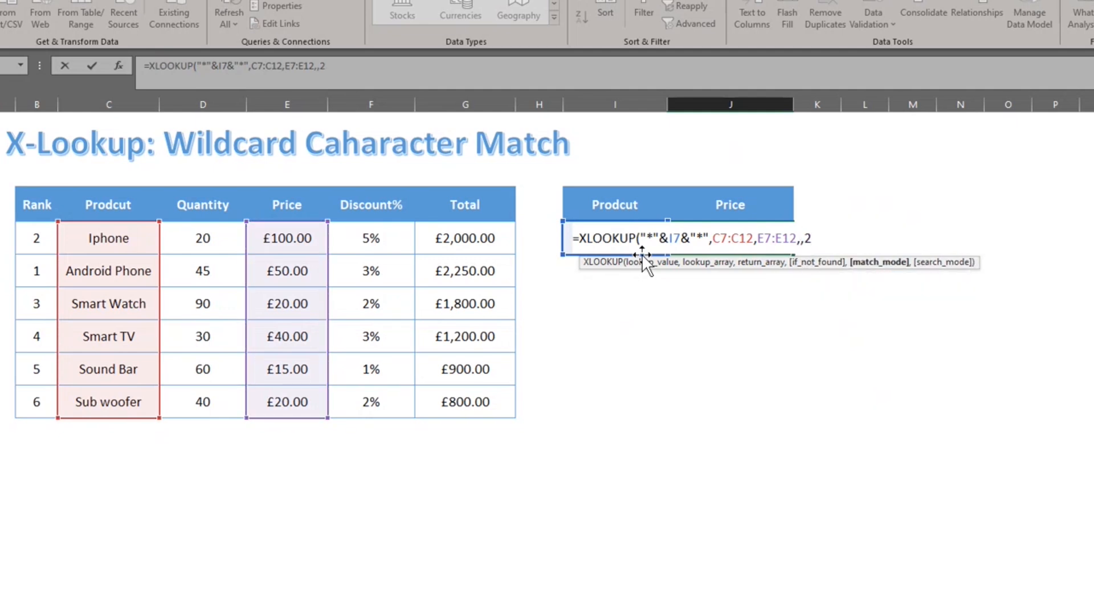
pyautogui.write(')')
pyautogui.press('Return')
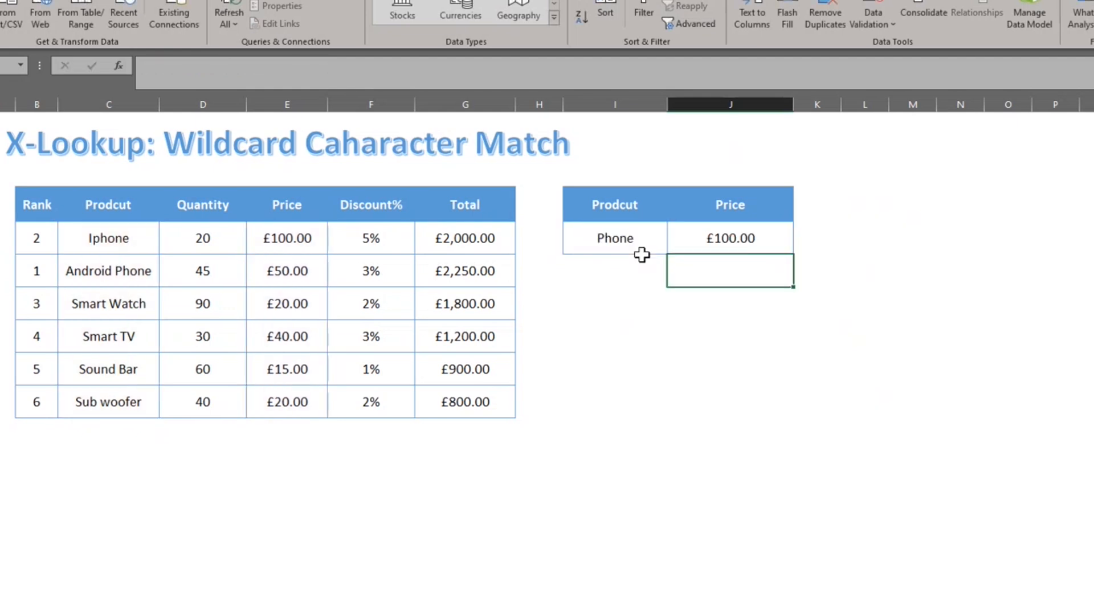
# Review the lookup formulas, then move on to the Search Mode sheet.
pyautogui.press('Up')
pyautogui.press('Left')
pyautogui.press('Left')
pyautogui.press('Left')
pyautogui.press('Left')
pyautogui.press('Left')
pyautogui.press('Left')
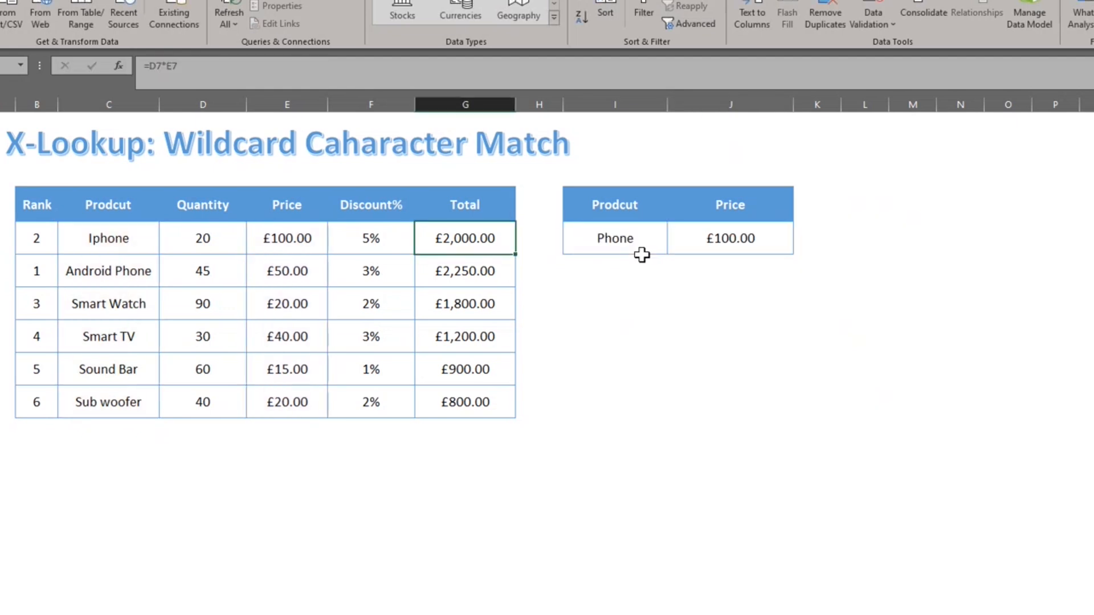
pyautogui.press('Right')
pyautogui.press('Right')
pyautogui.press('Right')
pyautogui.press('Right')
pyautogui.press('Right')
pyautogui.press('Right')
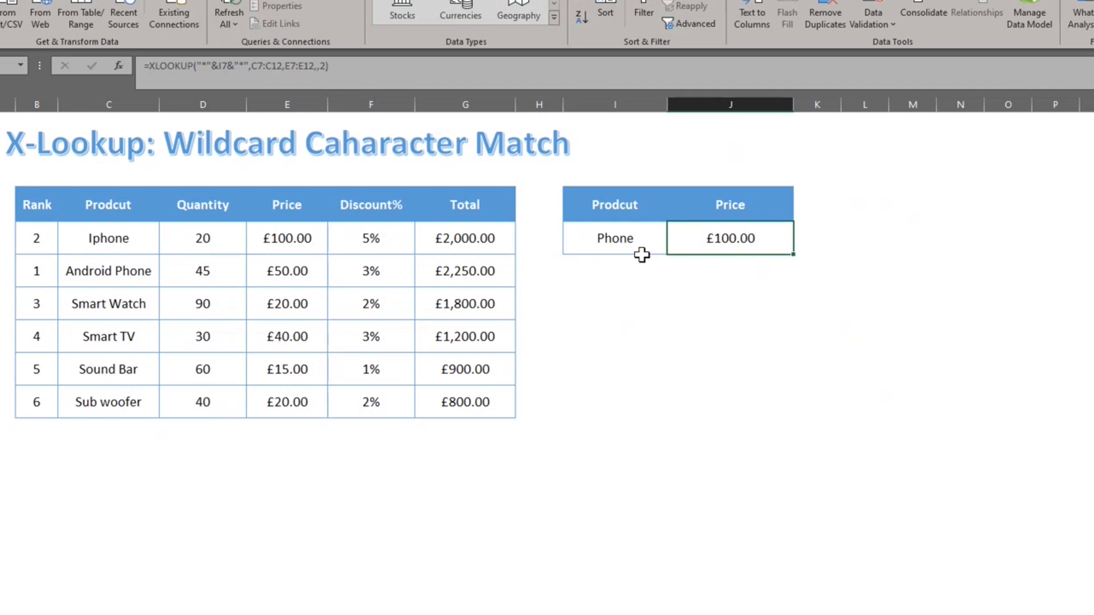
pyautogui.hotkey('ctrl', 'pagedown')
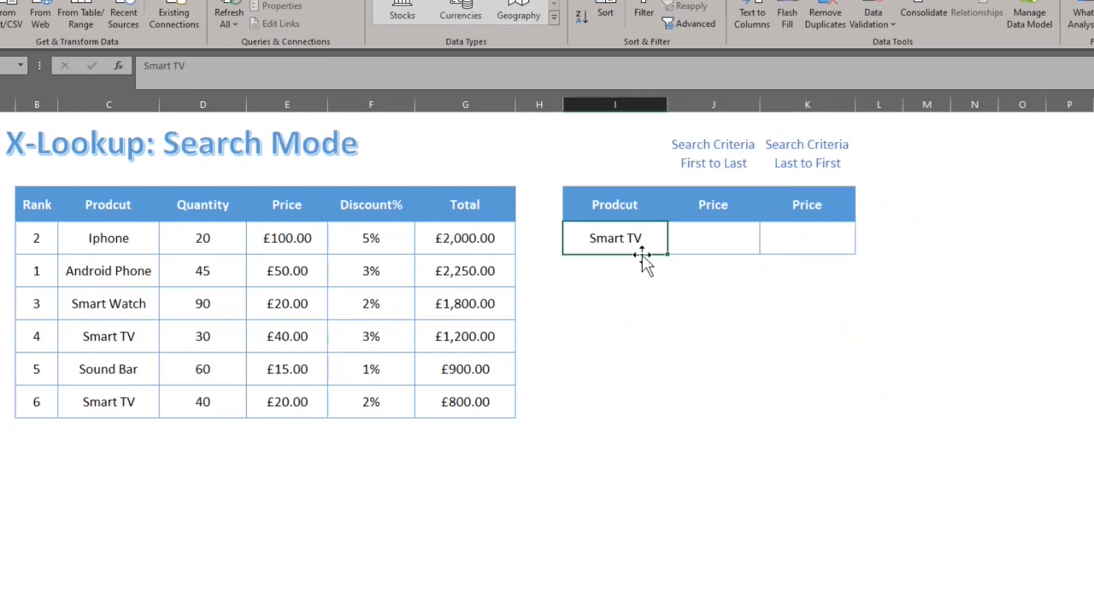
# Start an XLOOKUP in J7 looking up Smart TV (I7) in products C7:C12.
pyautogui.press('Right')
pyautogui.write('=xl')
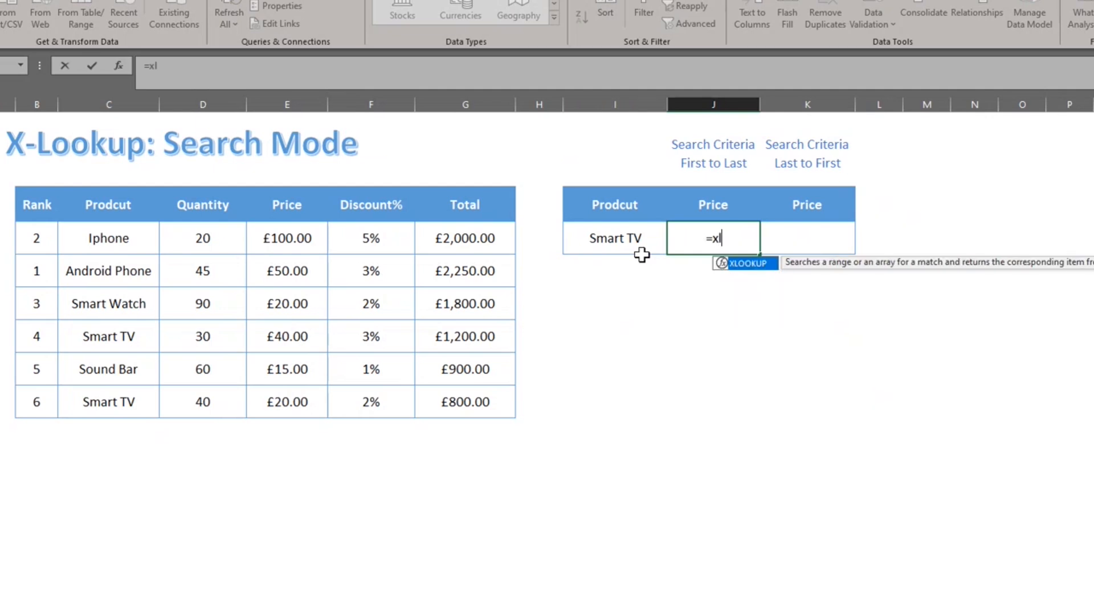
pyautogui.press('Tab')
pyautogui.click(642, 255)
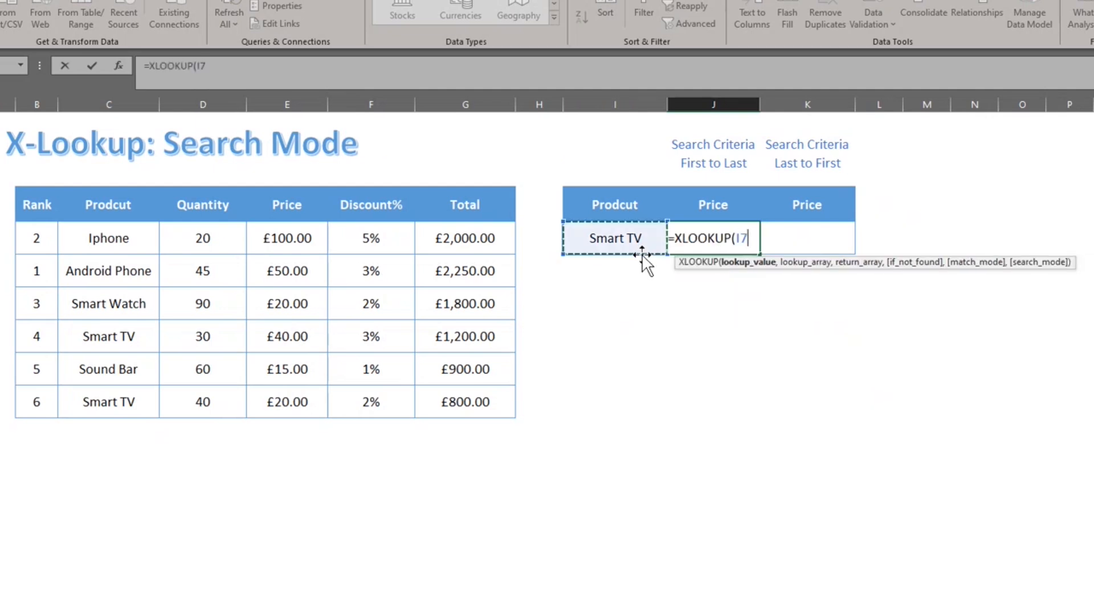
pyautogui.write(',')
pyautogui.click(644, 256)
pyautogui.press('Left')
pyautogui.press('Left')
pyautogui.press('Left')
pyautogui.press('Left')
pyautogui.press('Left')
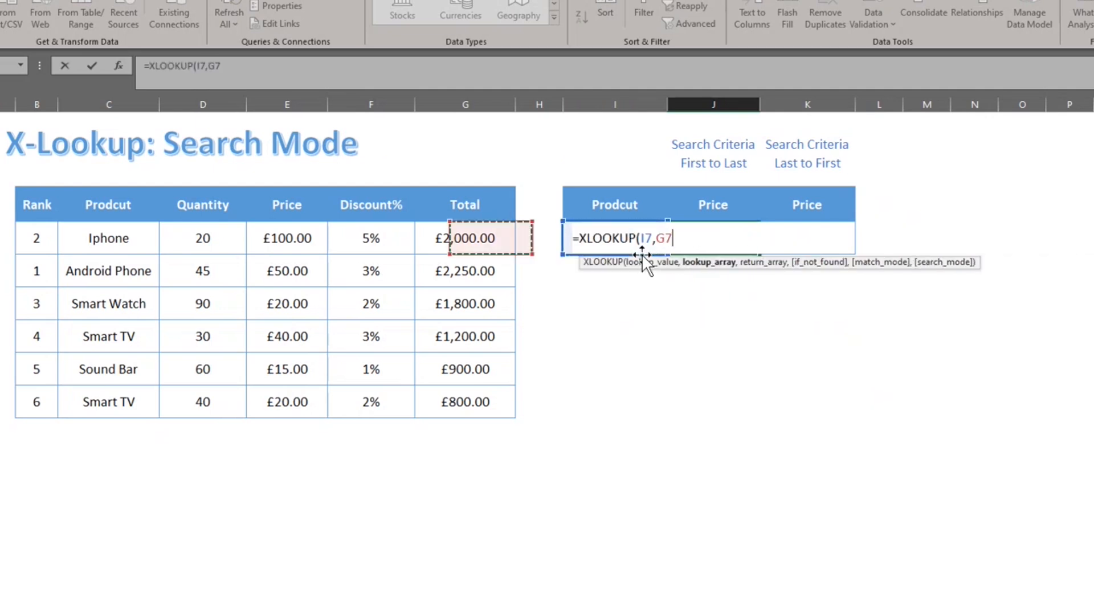
pyautogui.press('Left')
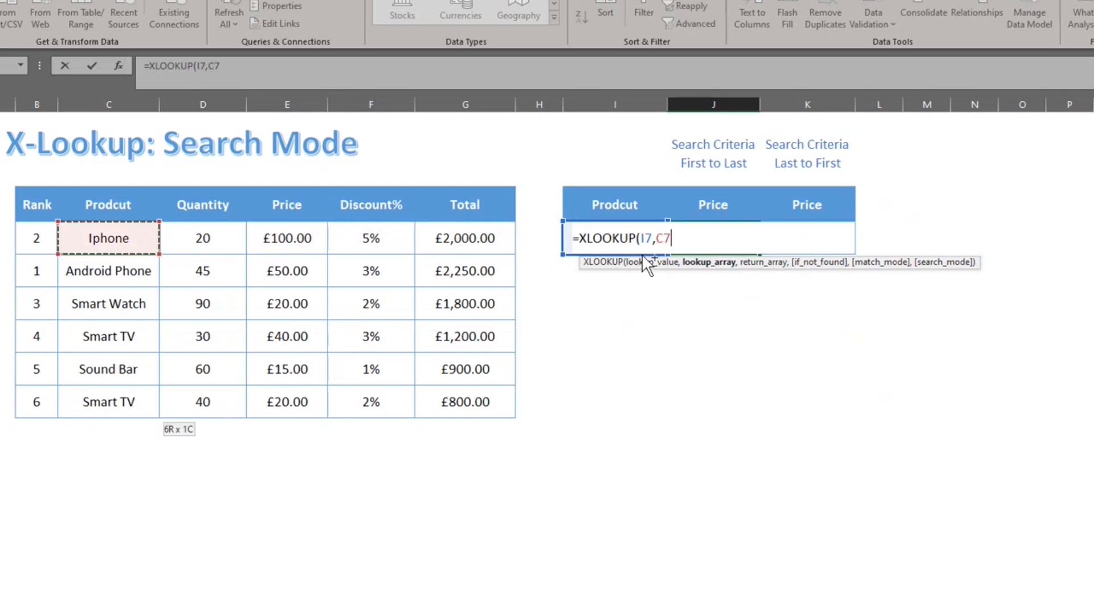
pyautogui.hotkey('ctrl', 'shift', 'Down')
# Return prices E7:E12 with search mode 1, giving £40.00, and compare against E10.
pyautogui.write(',')
pyautogui.press('Left')
pyautogui.press('Left')
pyautogui.press('Left')
pyautogui.press('Left')
pyautogui.press('Left')
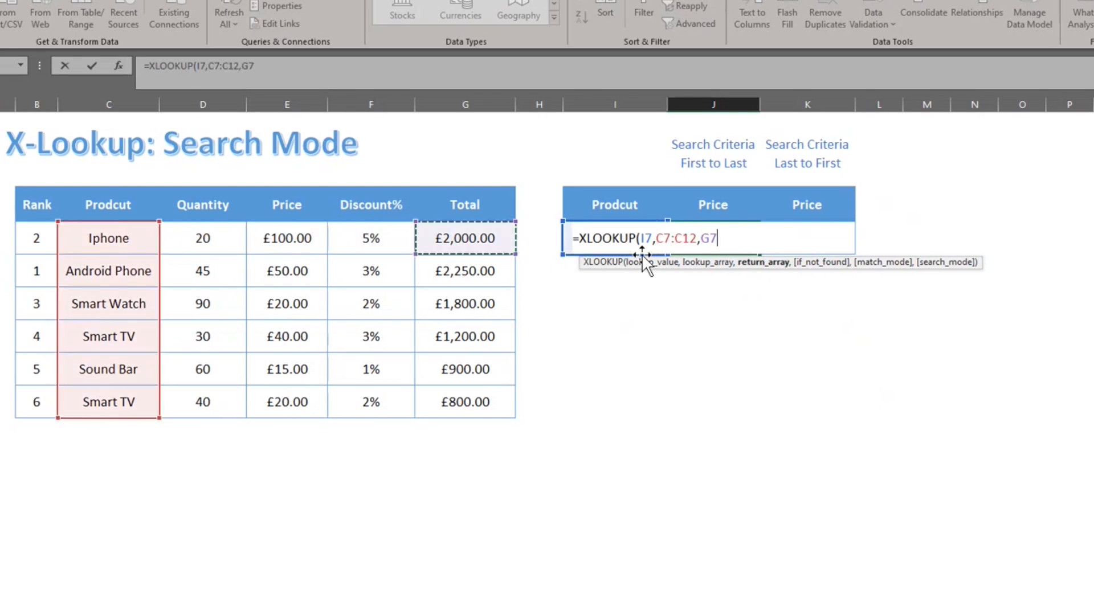
pyautogui.hotkey('ctrl', 'shift', 'Down')
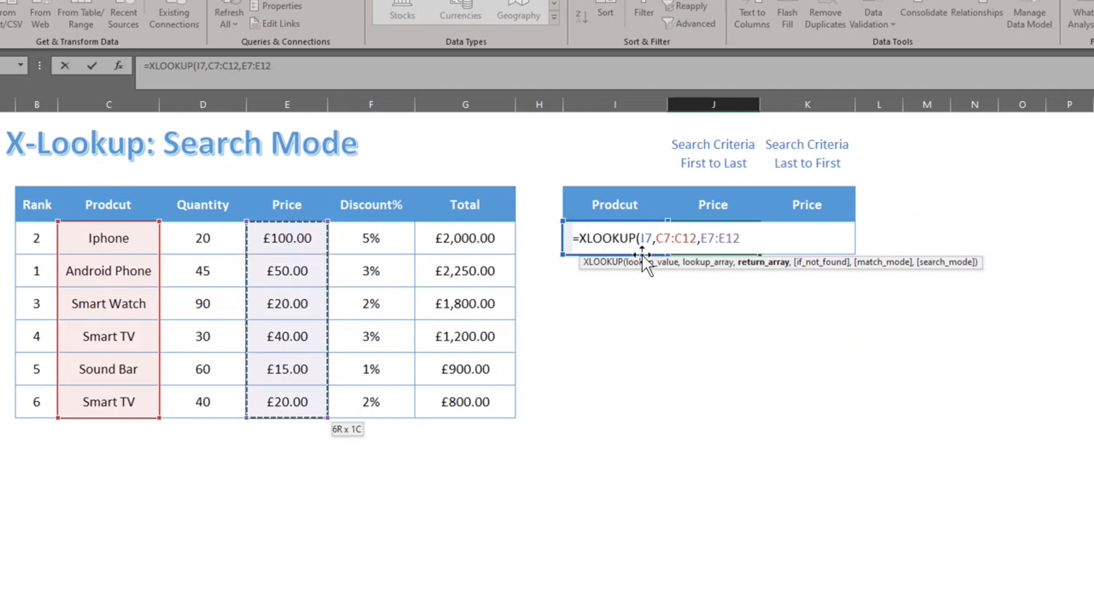
pyautogui.write(',')
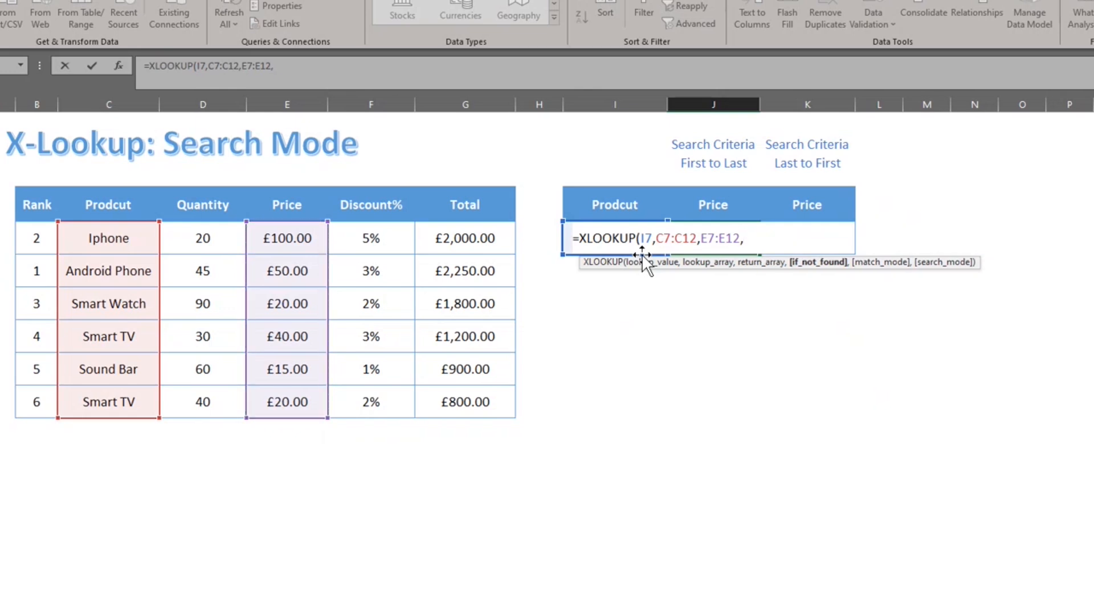
pyautogui.write(',')
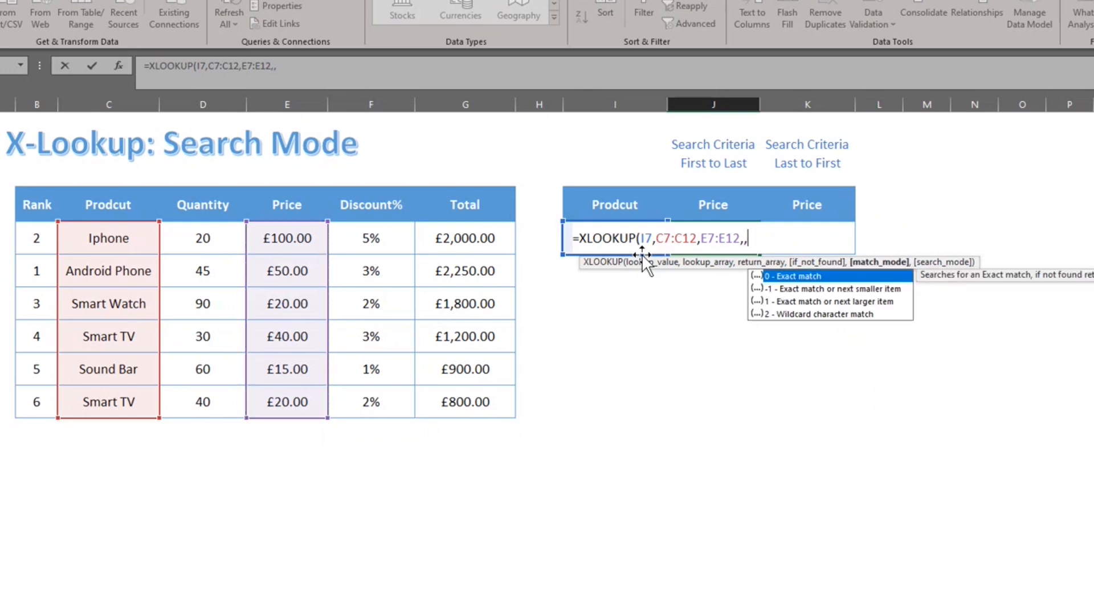
pyautogui.write(',')
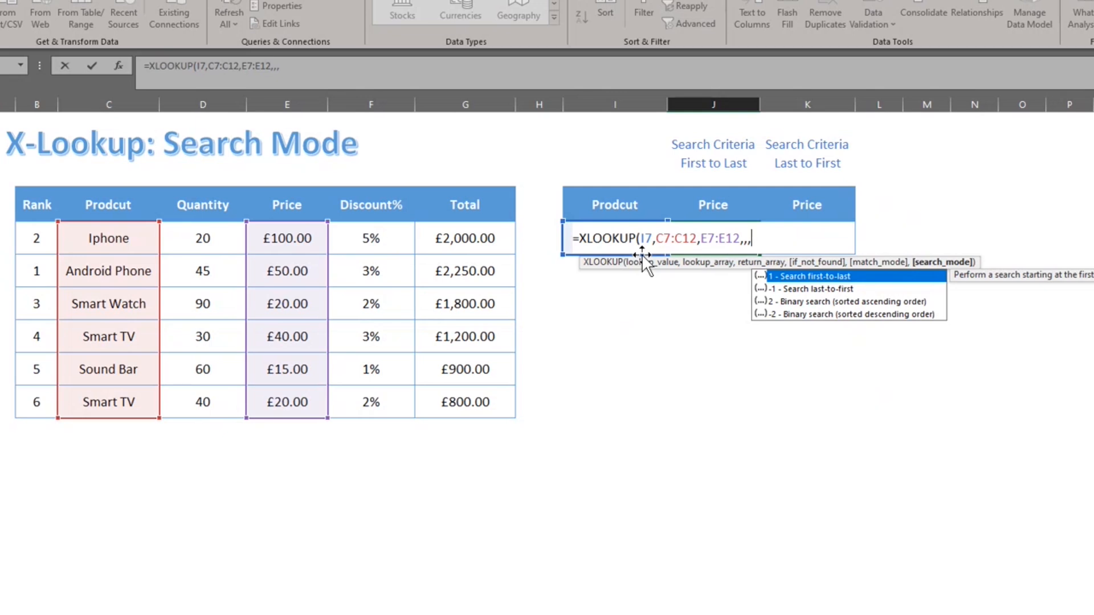
pyautogui.write('1')
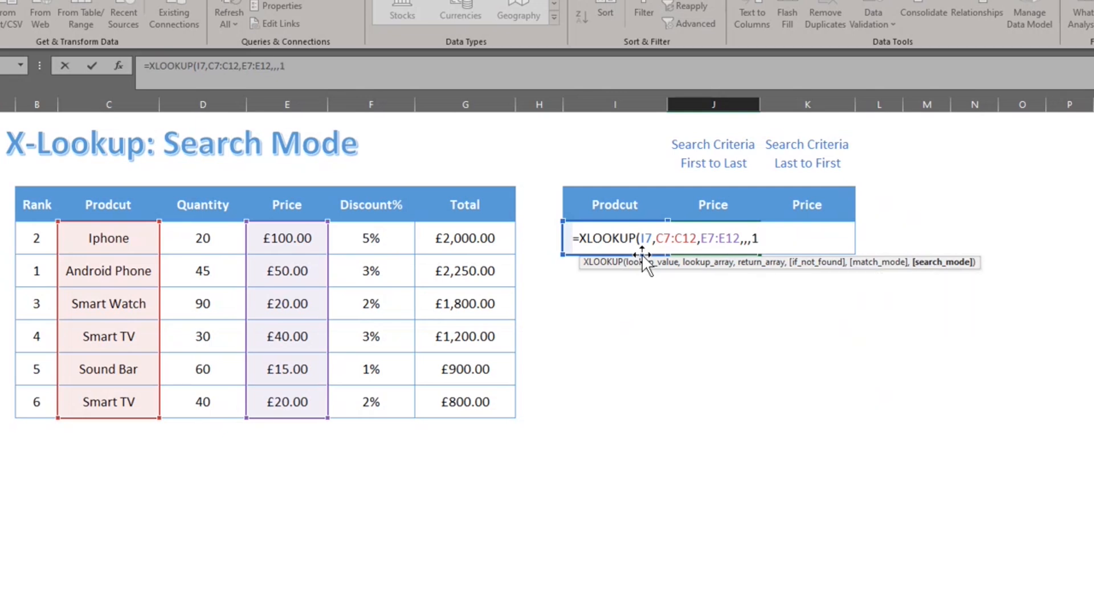
pyautogui.write(')')
pyautogui.press('Return')
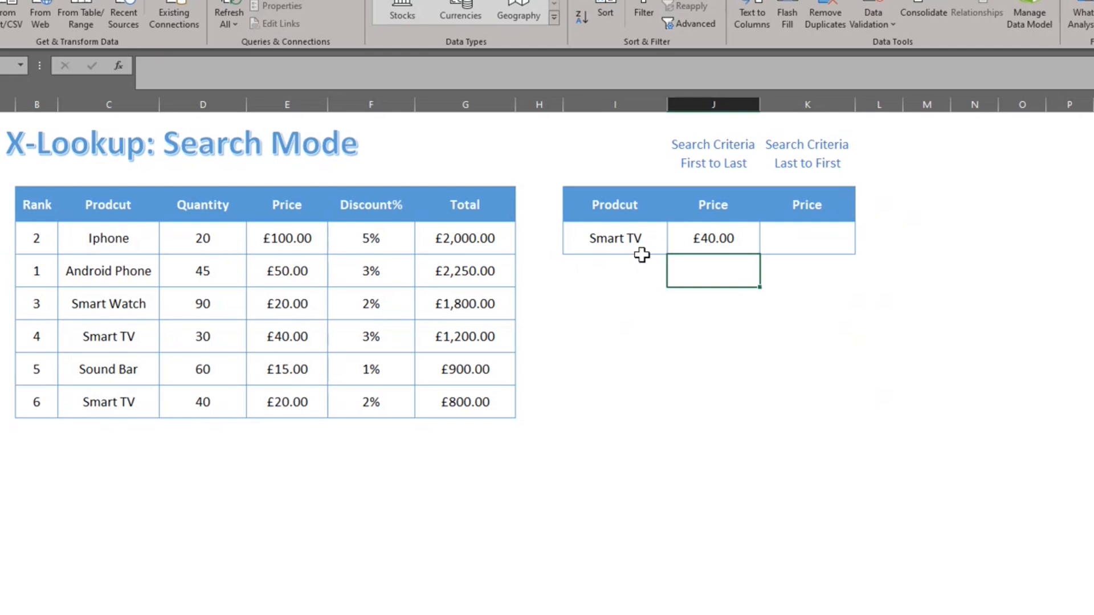
pyautogui.press('Up')
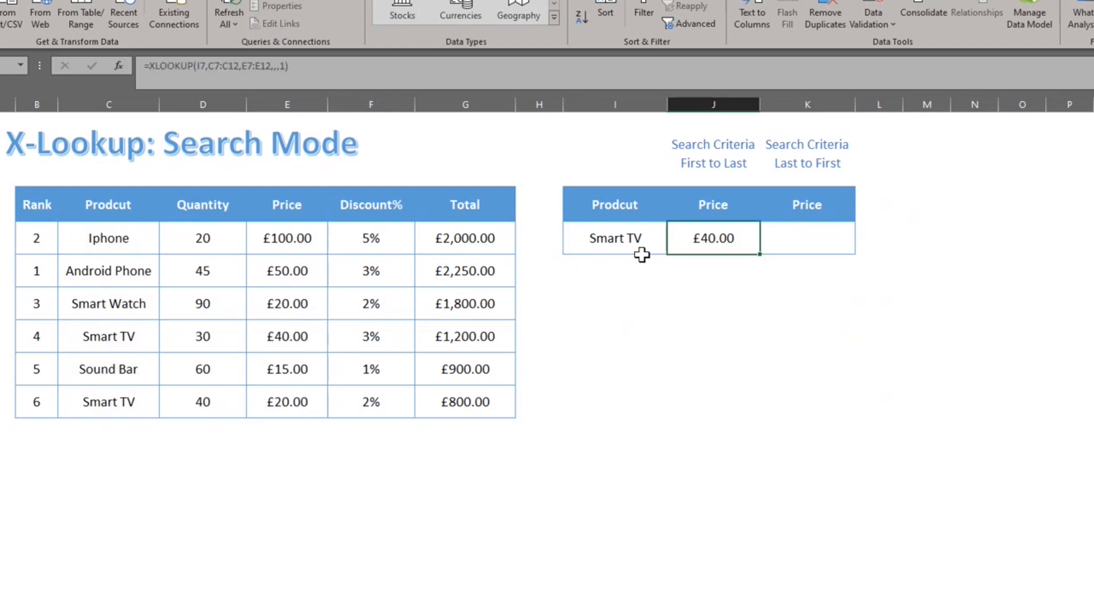
pyautogui.click(293, 349)
# Start an XLOOKUP in K7 looking up Smart TV (I7) in products C7:C12.
pyautogui.click(824, 238)
pyautogui.write('=')
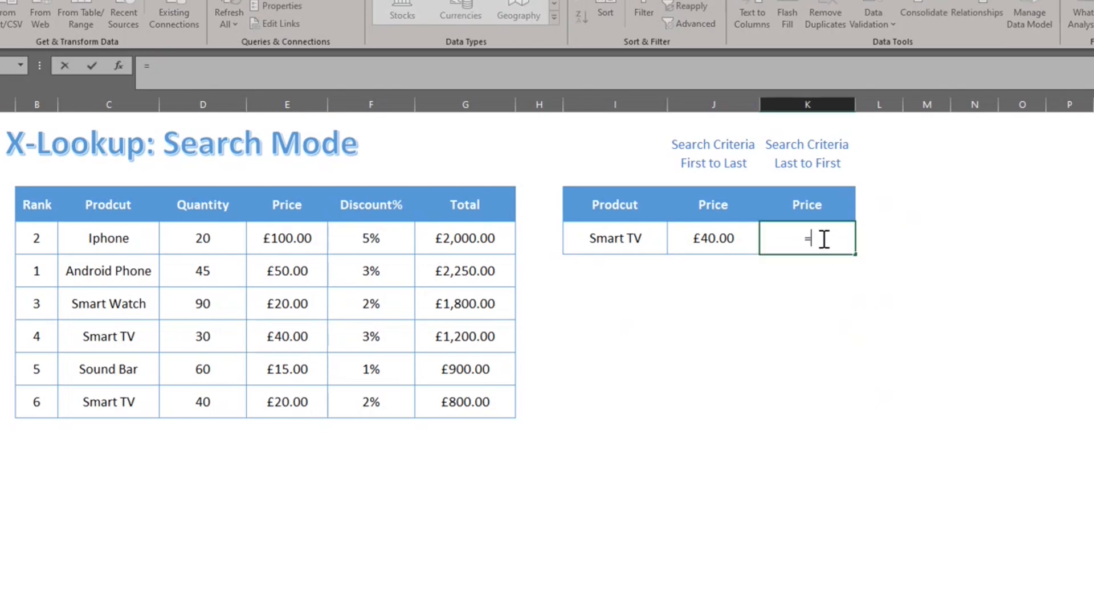
pyautogui.write('xl')
pyautogui.press('Tab')
pyautogui.press('Left')
pyautogui.press('Left')
pyautogui.write(',')
pyautogui.press('Left')
pyautogui.press('Left')
pyautogui.press('Left')
pyautogui.press('Left')
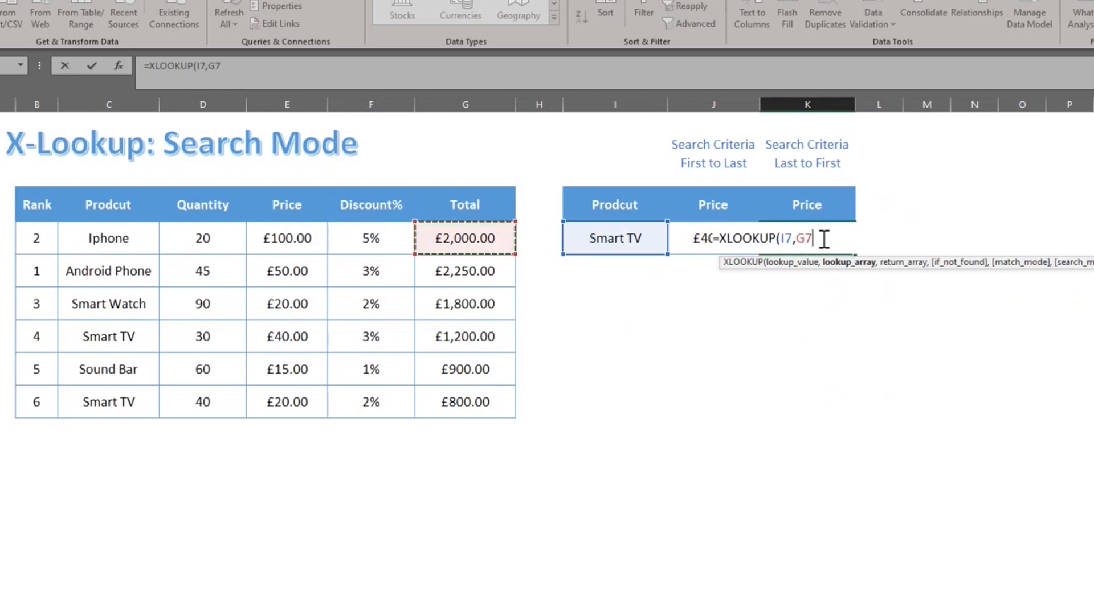
pyautogui.press('Left')
pyautogui.press('Left')
pyautogui.press('Left')
pyautogui.press('Left')
pyautogui.hotkey('ctrl', 'shift', 'Down')
# Return prices E7:E12 with search mode -1 (last to first), giving £20.00; compare with E12.
pyautogui.write(',')
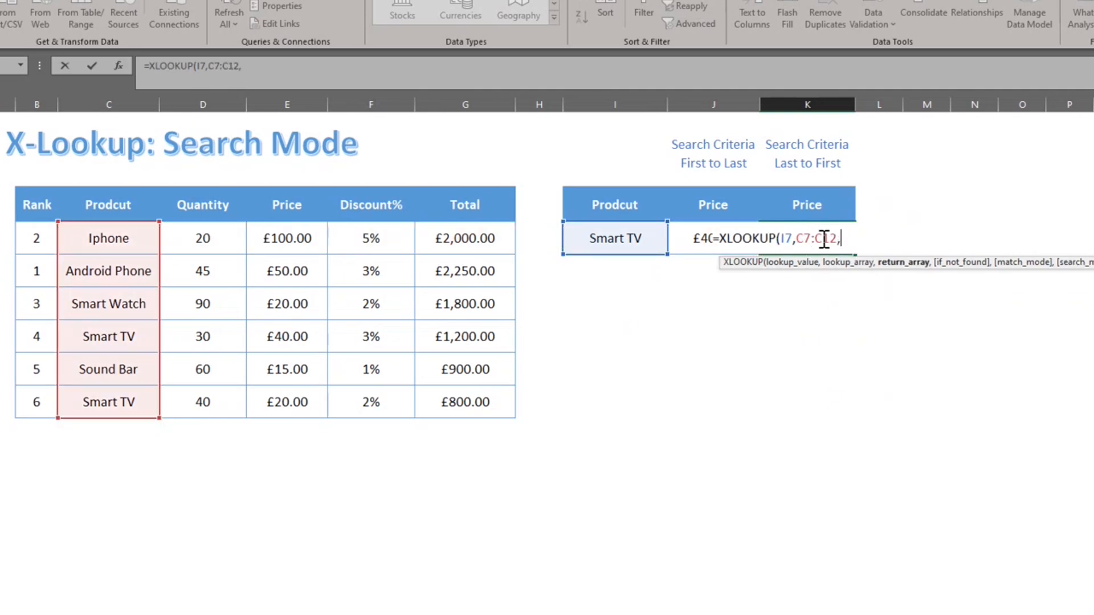
pyautogui.press('Left')
pyautogui.press('Left')
pyautogui.press('Left')
pyautogui.press('Left')
pyautogui.press('Left')
pyautogui.press('Left')
pyautogui.hotkey('ctrl', 'shift', 'Down')
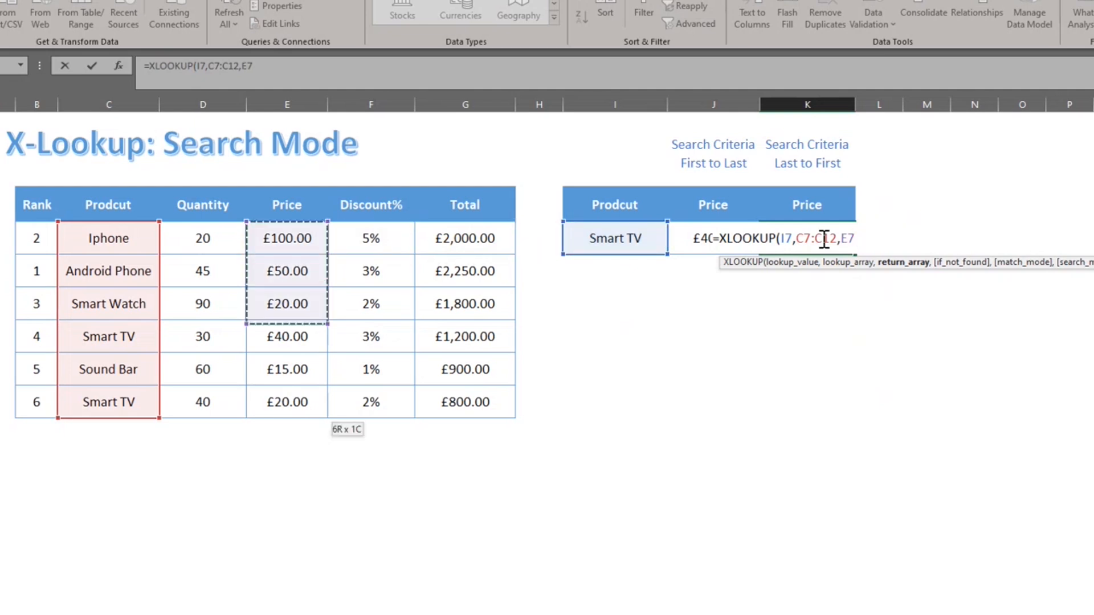
pyautogui.write(',,')
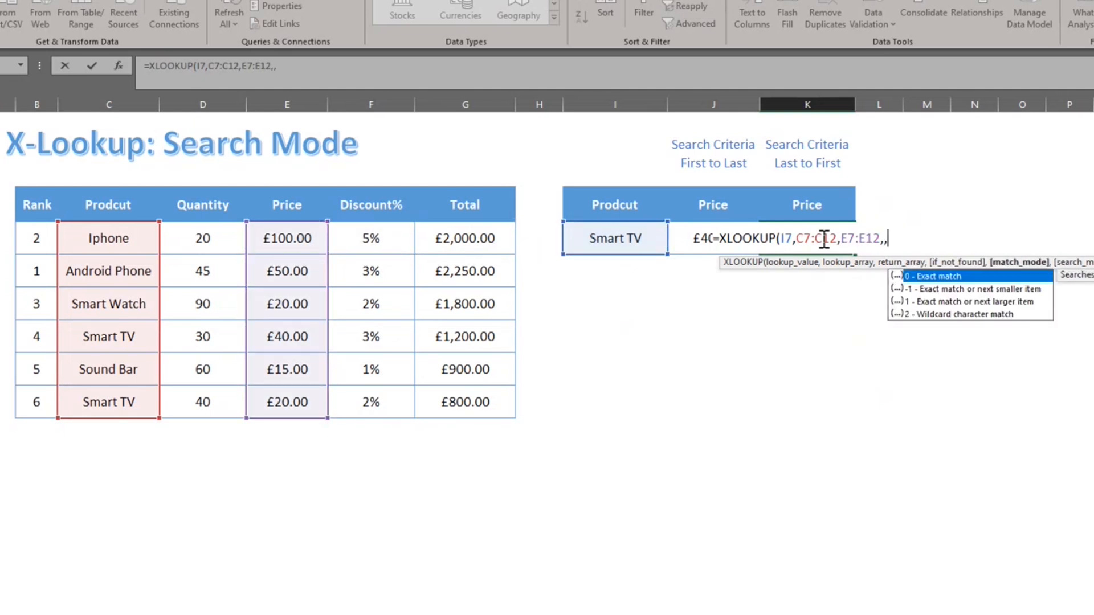
pyautogui.write(',')
pyautogui.press('Down')
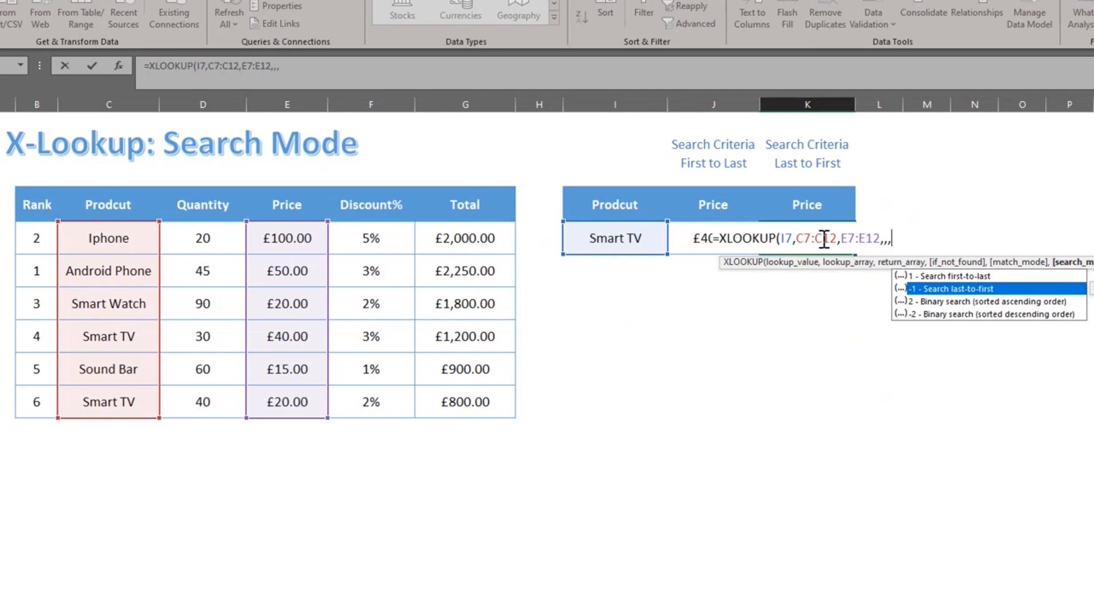
pyautogui.press('Tab')
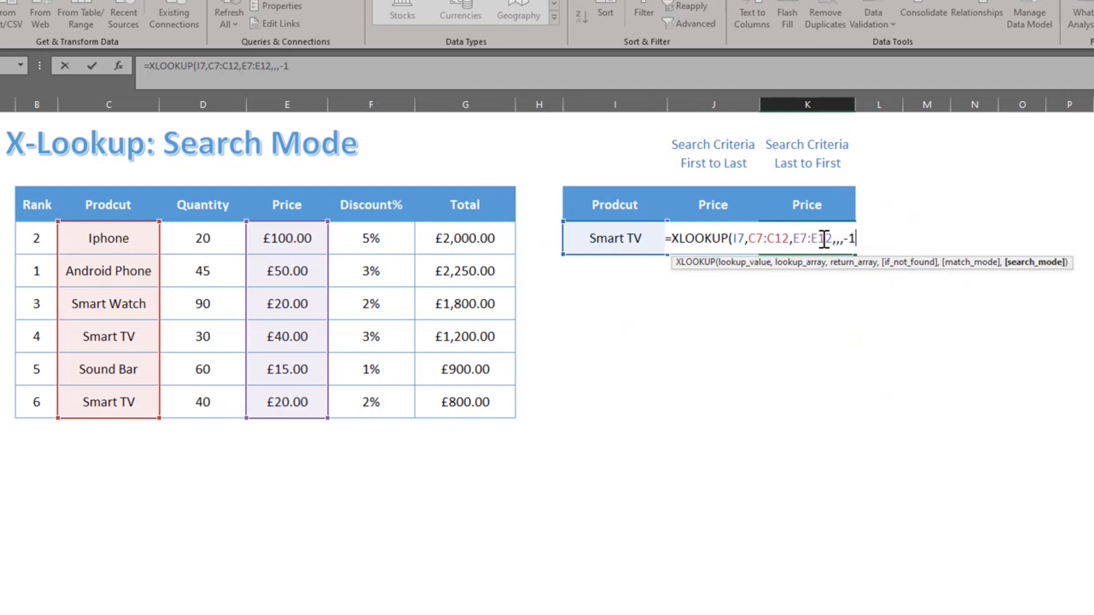
pyautogui.press('Return')
pyautogui.click(822, 238)
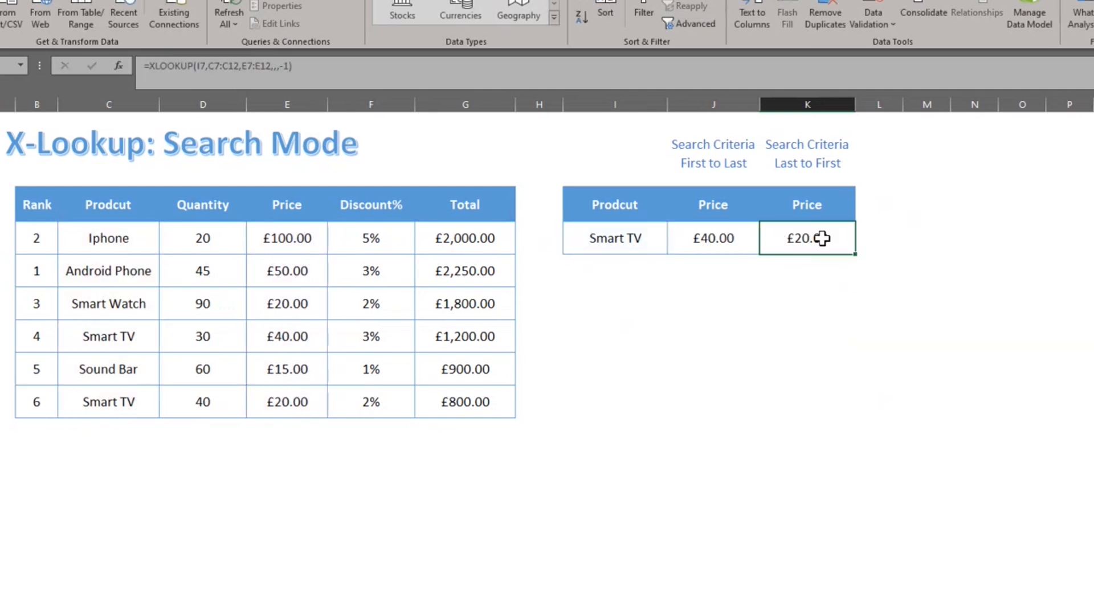
pyautogui.click(297, 395)
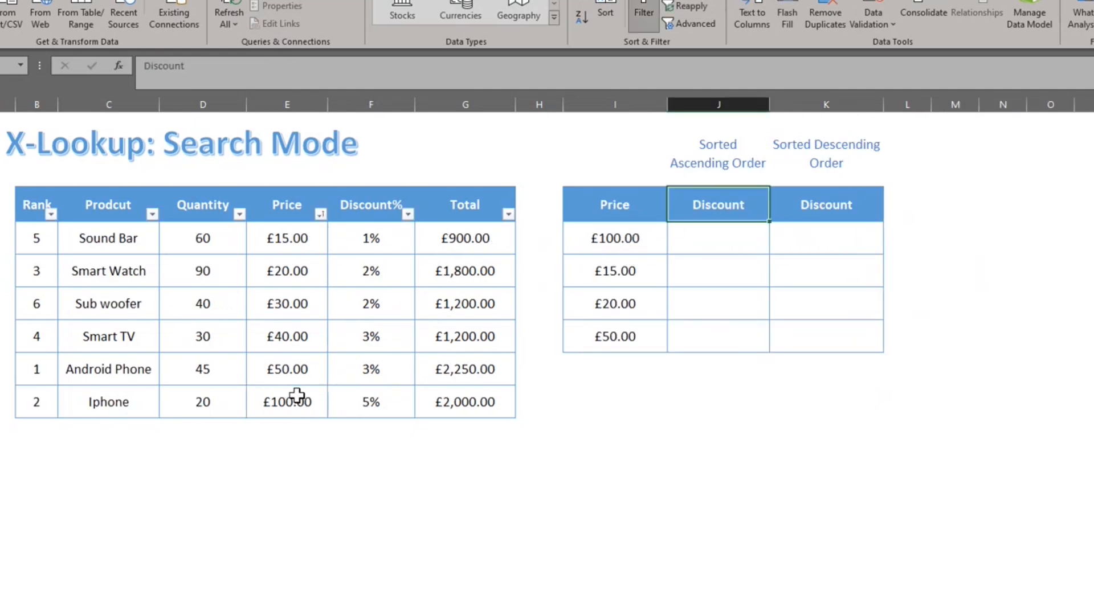
# Start an XLOOKUP in J7 looking up the £100.00 price in absolute range $E$7:$E$12.
pyautogui.press('Down')
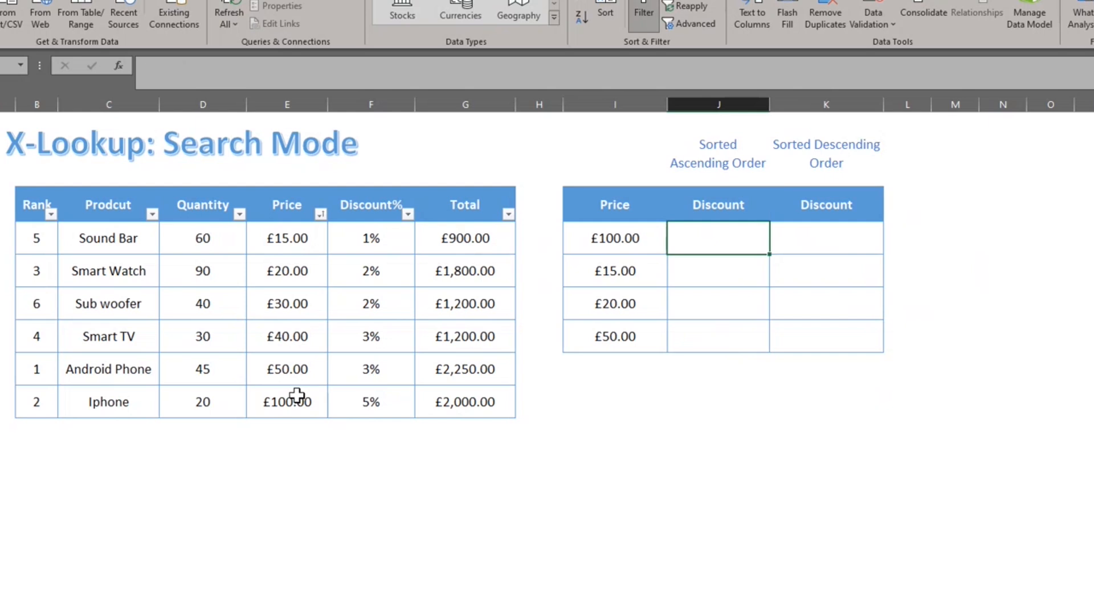
pyautogui.write('=xl')
pyautogui.press('Tab')
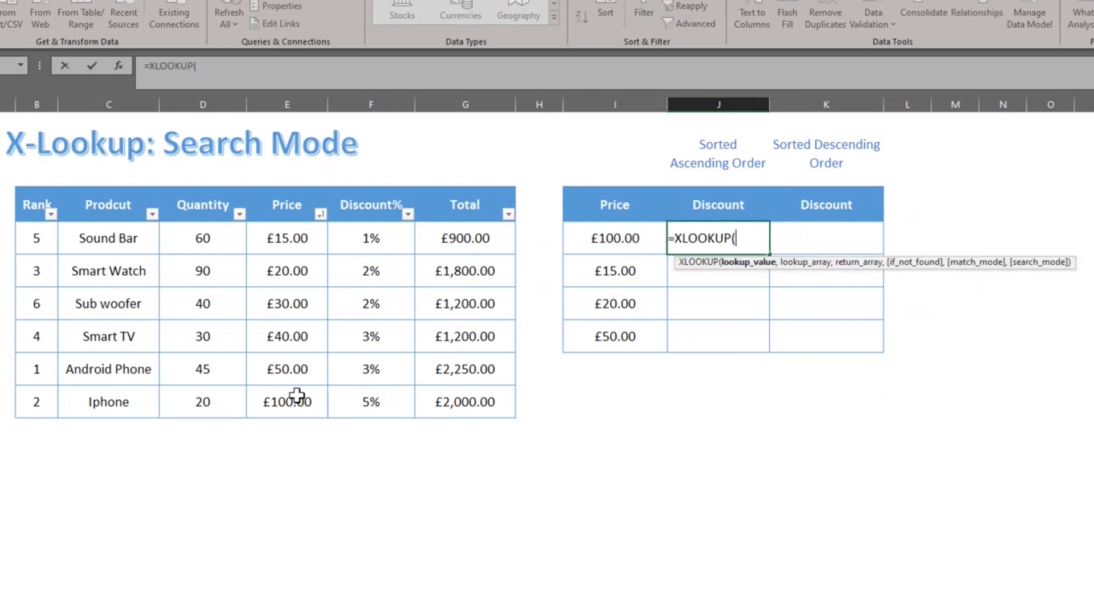
pyautogui.press('Left')
pyautogui.write(',')
pyautogui.press('Left')
pyautogui.press('Left')
pyautogui.press('Left')
pyautogui.press('Left')
pyautogui.press('Left')
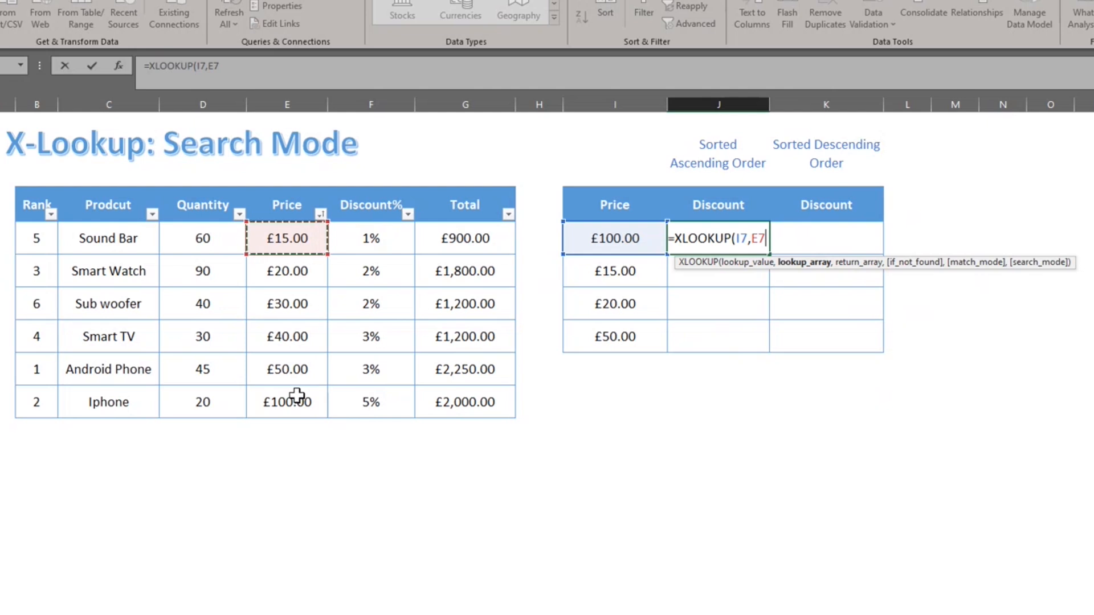
pyautogui.hotkey('ctrl', 'shift', 'Down')
pyautogui.press('F4')
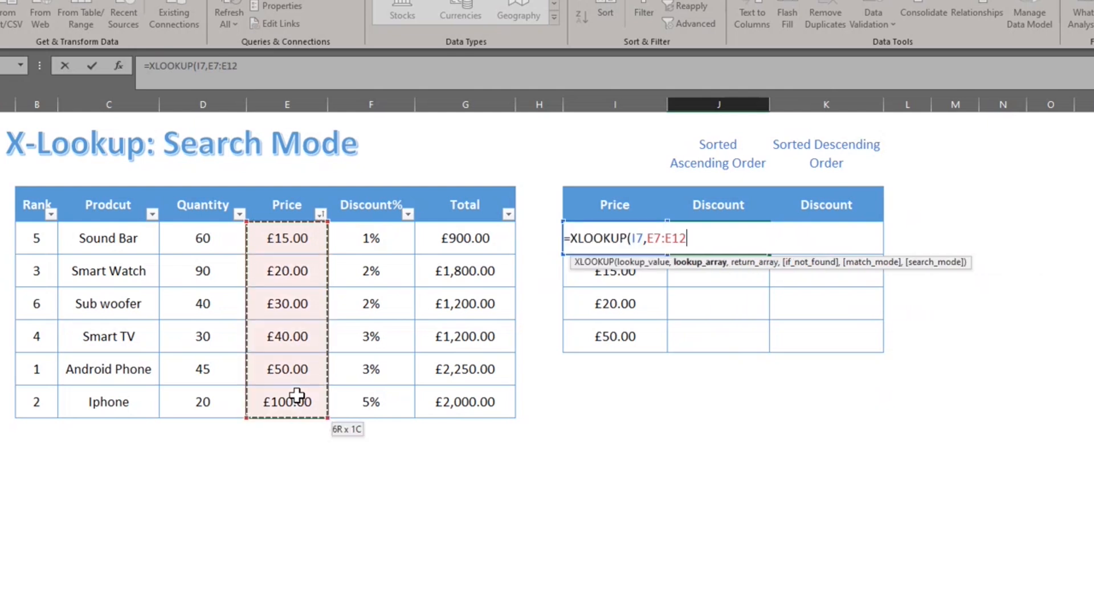
# Return discounts from $F$7:$F$12 using ascending binary search mode 2.
pyautogui.write(',')
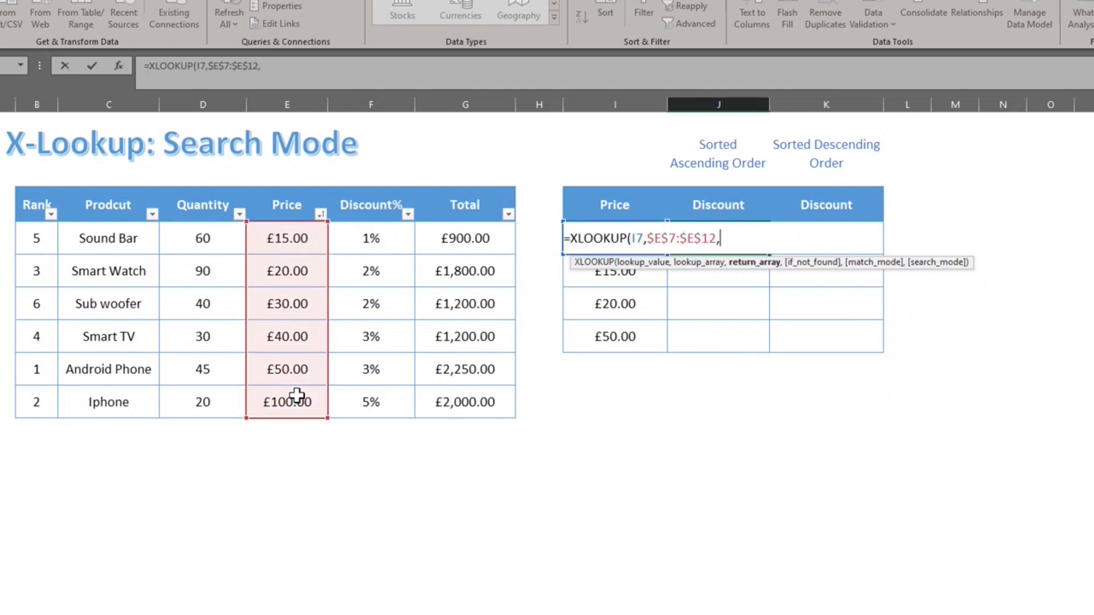
pyautogui.press('Left')
pyautogui.press('Left')
pyautogui.press('Left')
pyautogui.press('Left')
pyautogui.hotkey('ctrl', 'shift', 'Down')
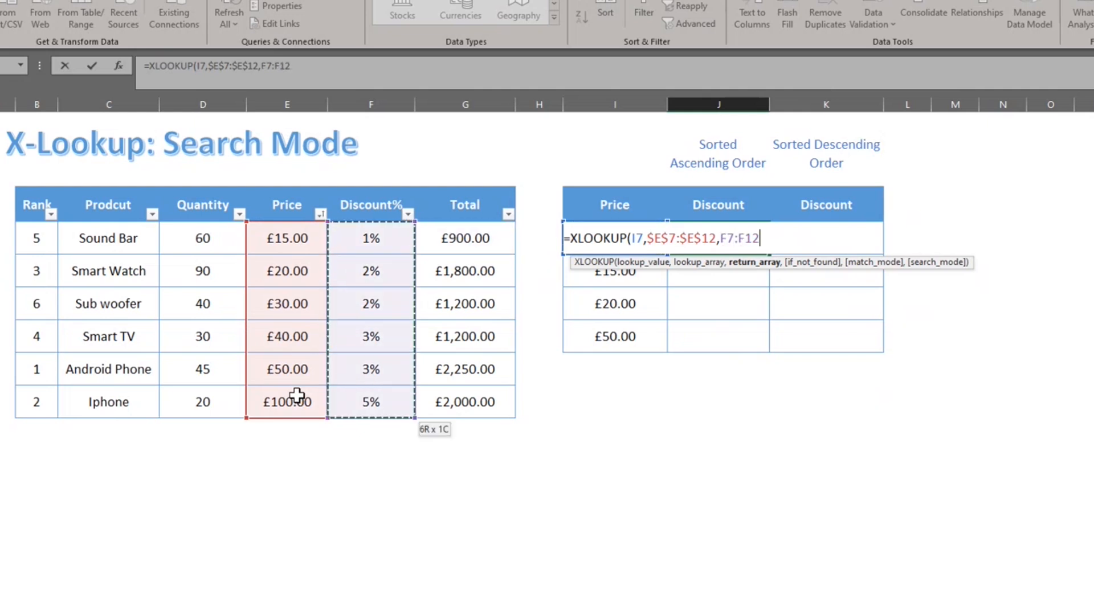
pyautogui.press('F4')
pyautogui.write(',')
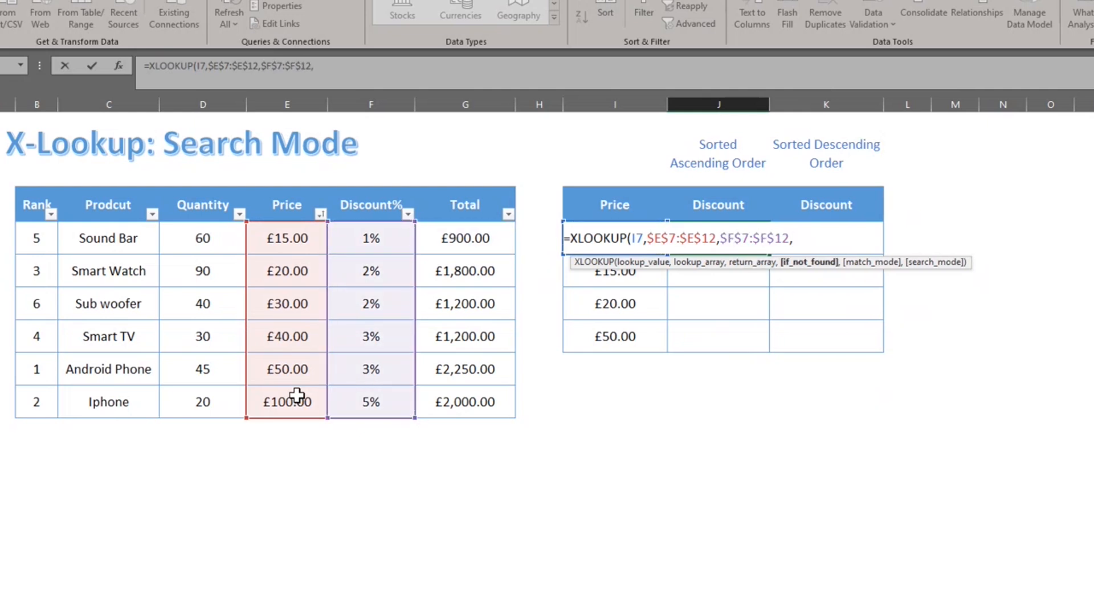
pyautogui.write(',,')
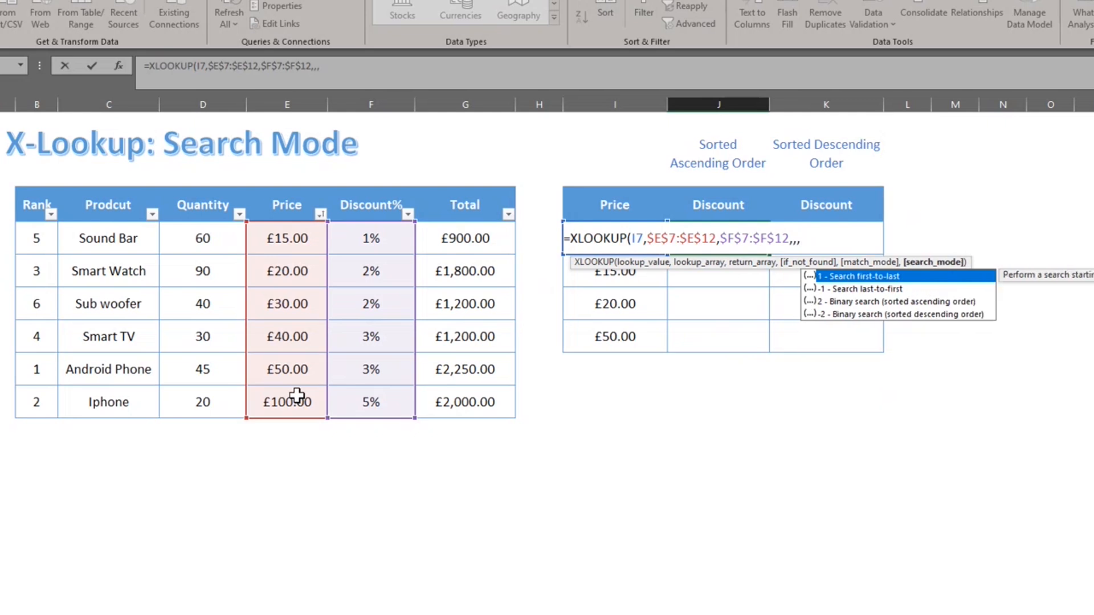
pyautogui.press('Down')
pyautogui.press('Down')
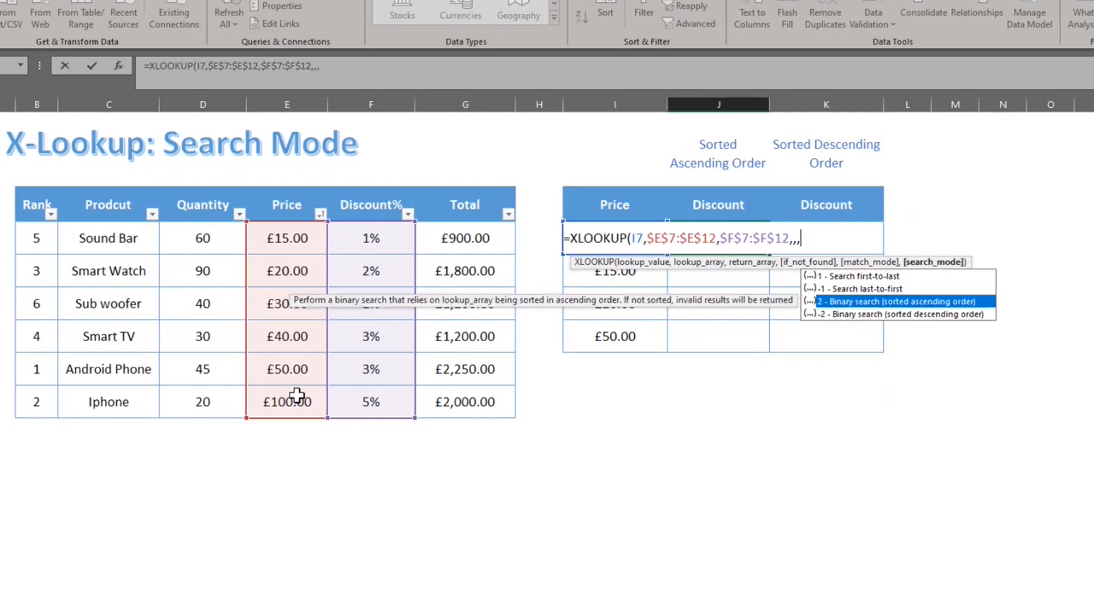
pyautogui.press('Tab')
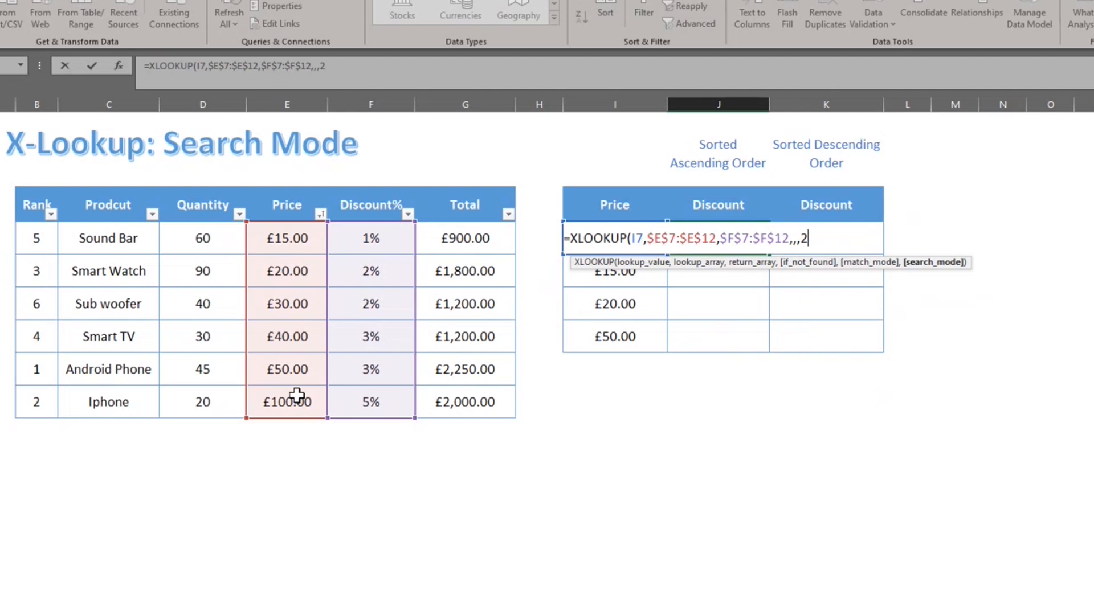
pyautogui.write(')')
pyautogui.press('Return')
# Fill the discount formula down J7:J10, giving 5%, 1%, 2%, 3%, then select the Price values.
pyautogui.press('Up')
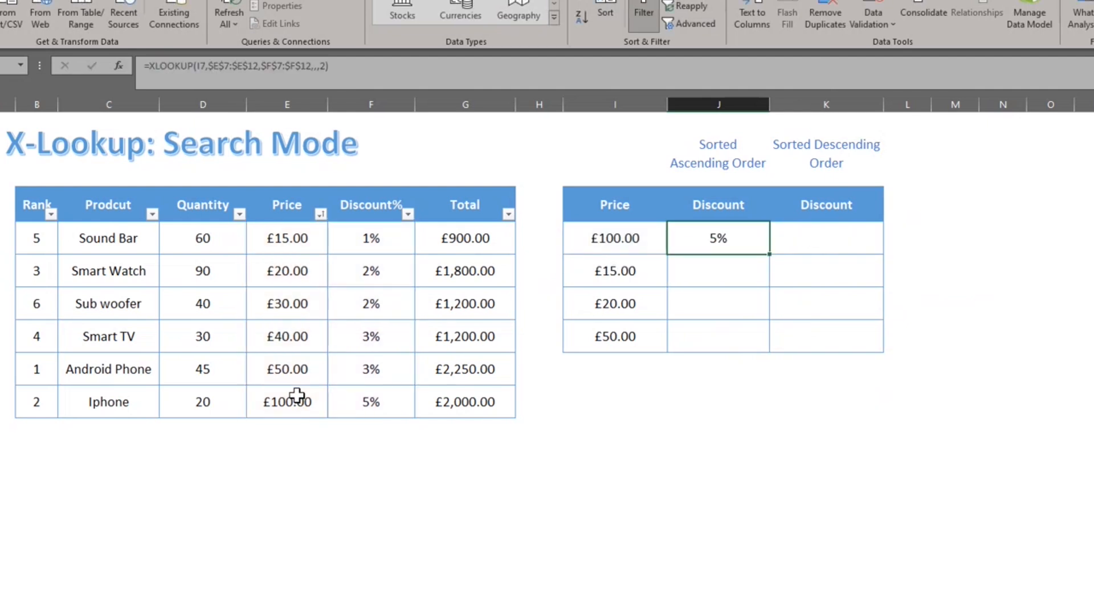
pyautogui.hotkey('shift', 'Down')
pyautogui.hotkey('shift', 'Down')
pyautogui.hotkey('shift', 'Down')
pyautogui.hotkey('ctrl', 'd')
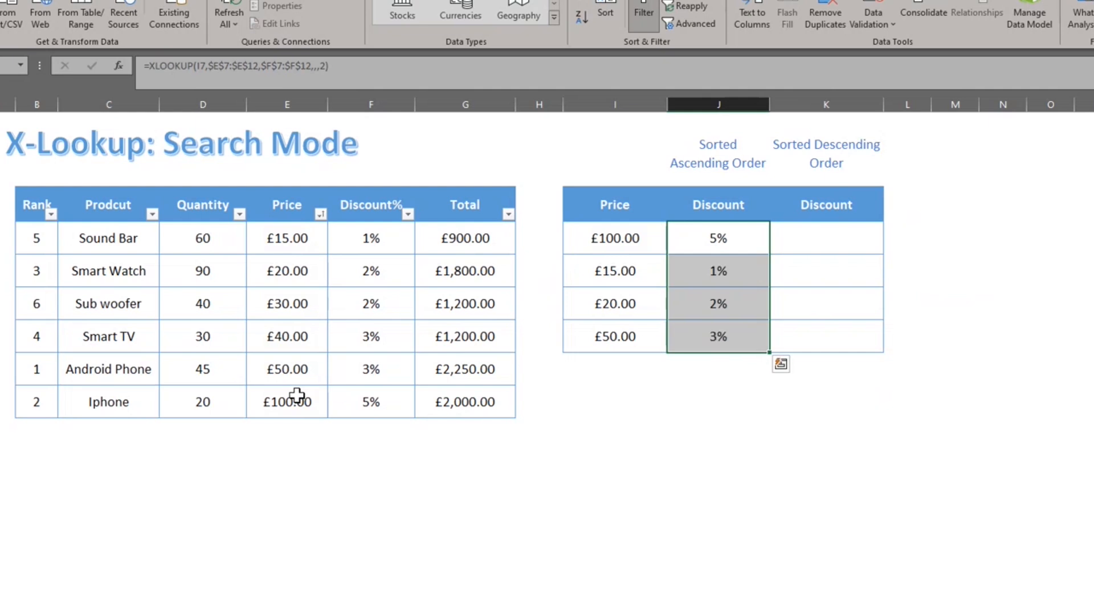
pyautogui.press('Left')
pyautogui.press('Left')
pyautogui.press('Left')
pyautogui.press('Left')
pyautogui.press('Left')
pyautogui.hotkey('ctrl', 'shift', 'Down')
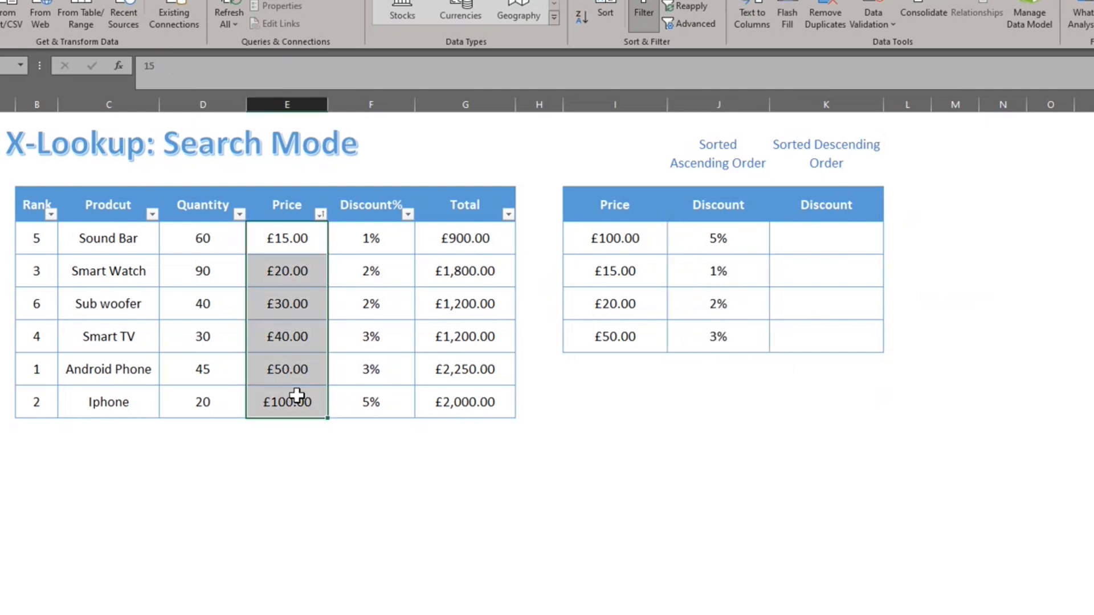
# Sort the product table by Price from largest to smallest.
pyautogui.press('Up')
pyautogui.hotkey('alt', 'Down')
pyautogui.press('Down')
pyautogui.press('Return')
# Start an XLOOKUP in K7 looking up the £100.00 price in absolute range $E$7:$E$12.
pyautogui.press('Down')
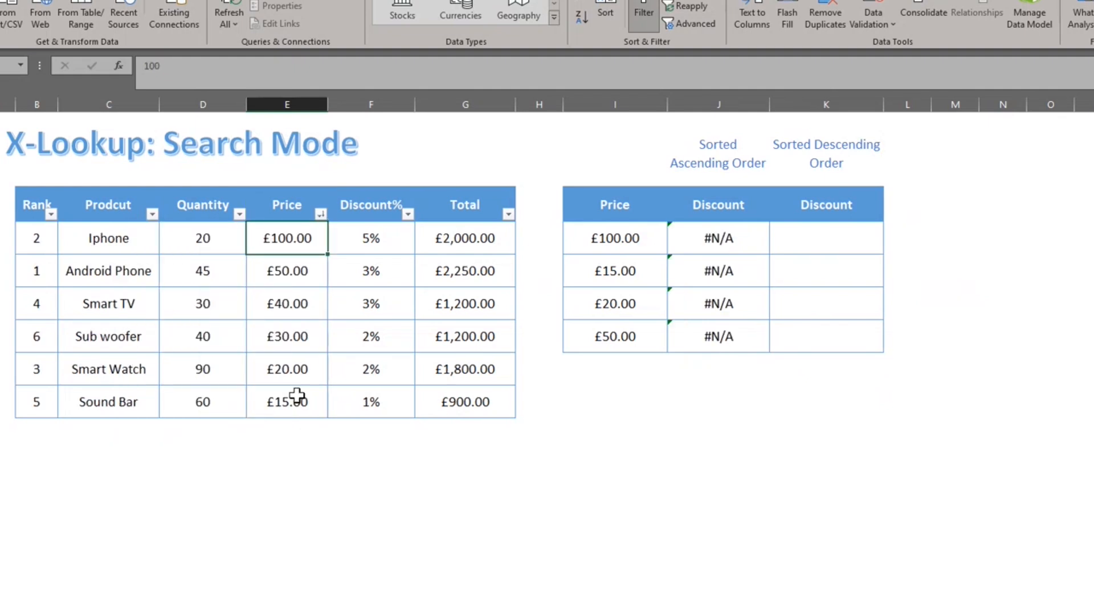
pyautogui.press('Right')
pyautogui.press('Right')
pyautogui.press('Right')
pyautogui.press('Right')
pyautogui.press('Right')
pyautogui.press('Right')
pyautogui.write('=xlo')
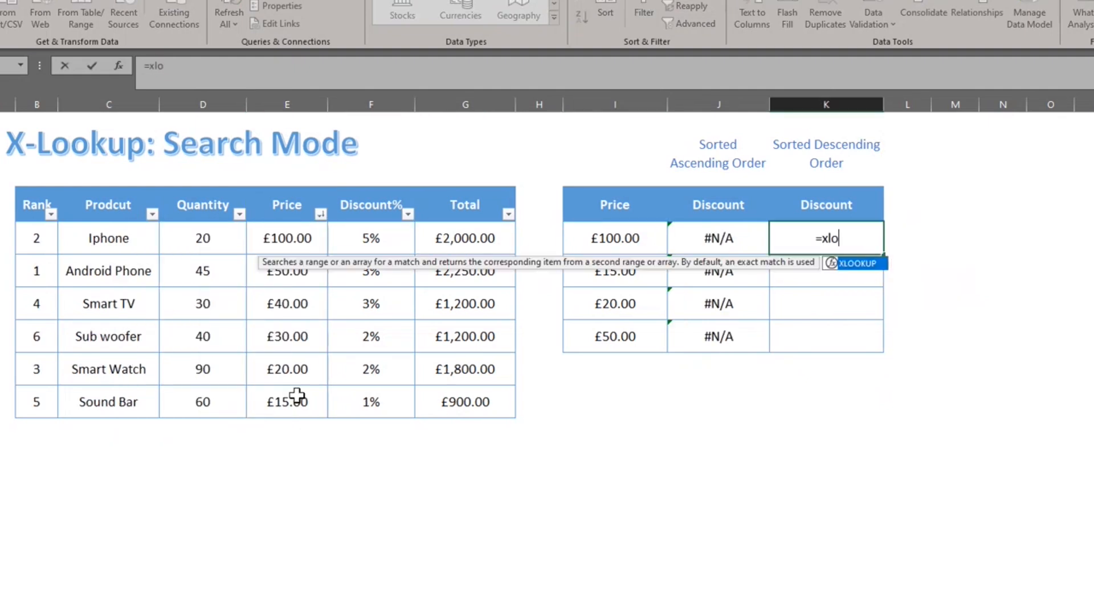
pyautogui.press('Tab')
pyautogui.press('Left')
pyautogui.press('Left')
pyautogui.write(',')
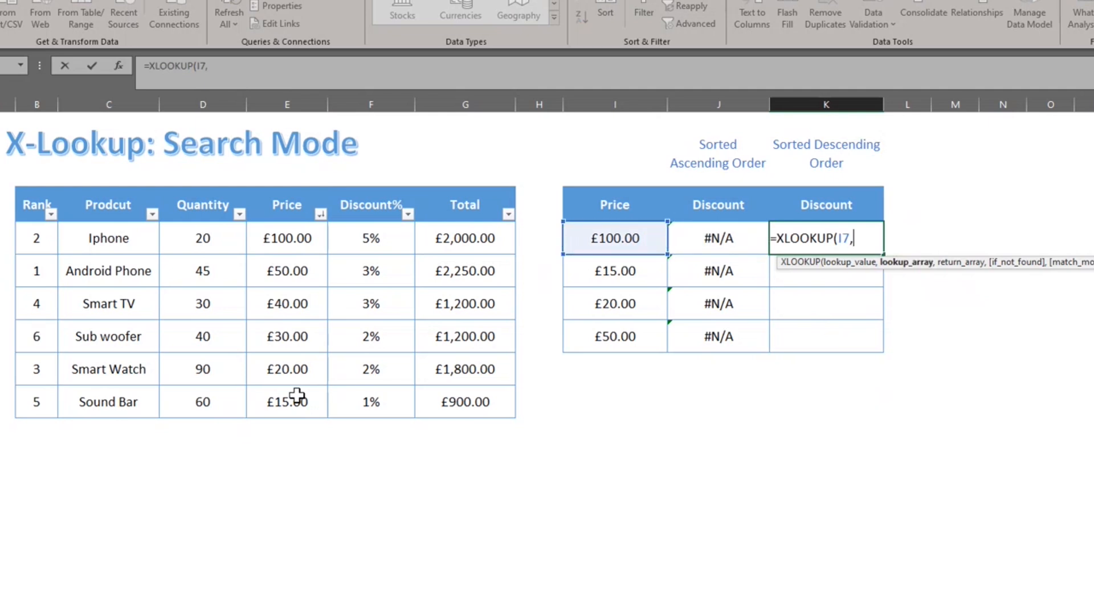
pyautogui.press('Left')
pyautogui.press('Left')
pyautogui.press('Left')
pyautogui.press('Left')
pyautogui.press('Left')
pyautogui.press('Left')
pyautogui.press('Left')
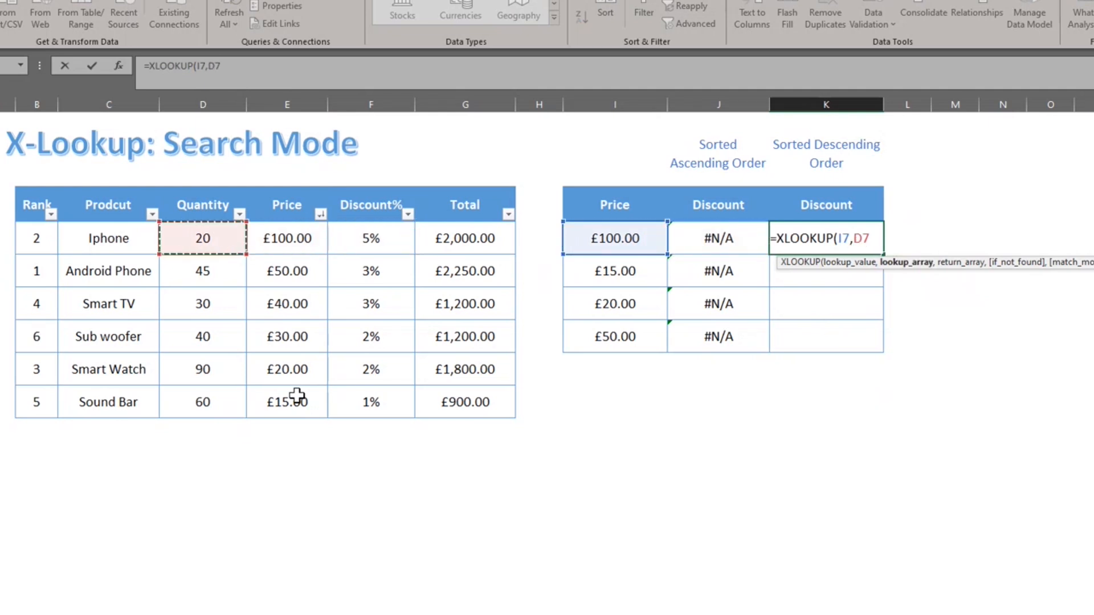
pyautogui.press('Right')
pyautogui.hotkey('ctrl', 'shift', 'Down')
pyautogui.press('F4')
# Return discounts from $F$7:$F$12 using descending binary search mode -2.
pyautogui.write(',')
pyautogui.press('Left')
pyautogui.press('Left')
pyautogui.press('Left')
pyautogui.press('Left')
pyautogui.press('Left')
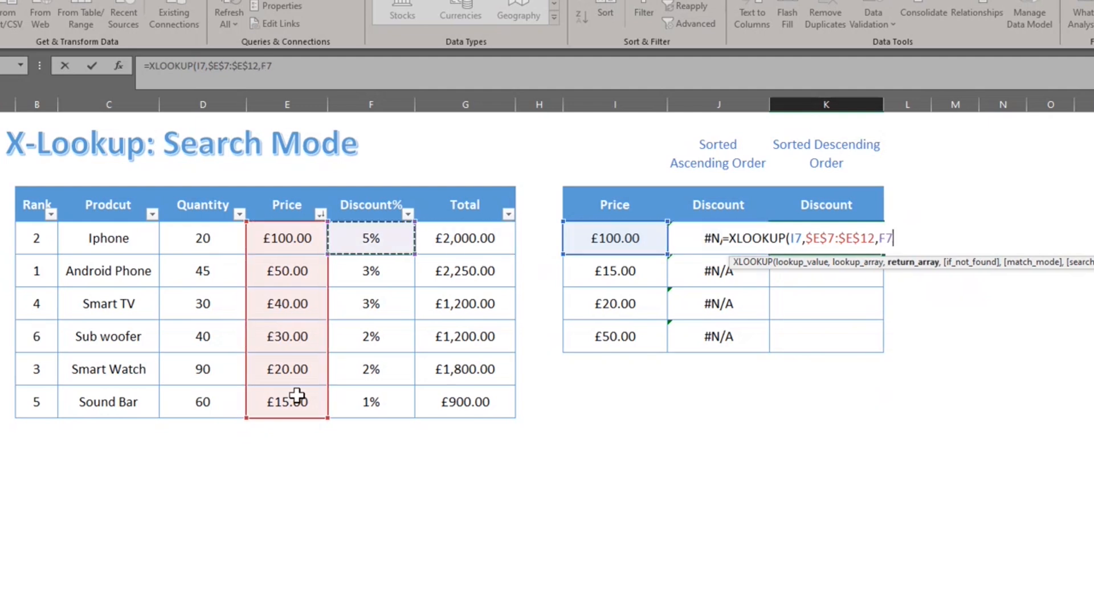
pyautogui.hotkey('ctrl', 'shift', 'Down')
pyautogui.press('F4')
pyautogui.write(',')
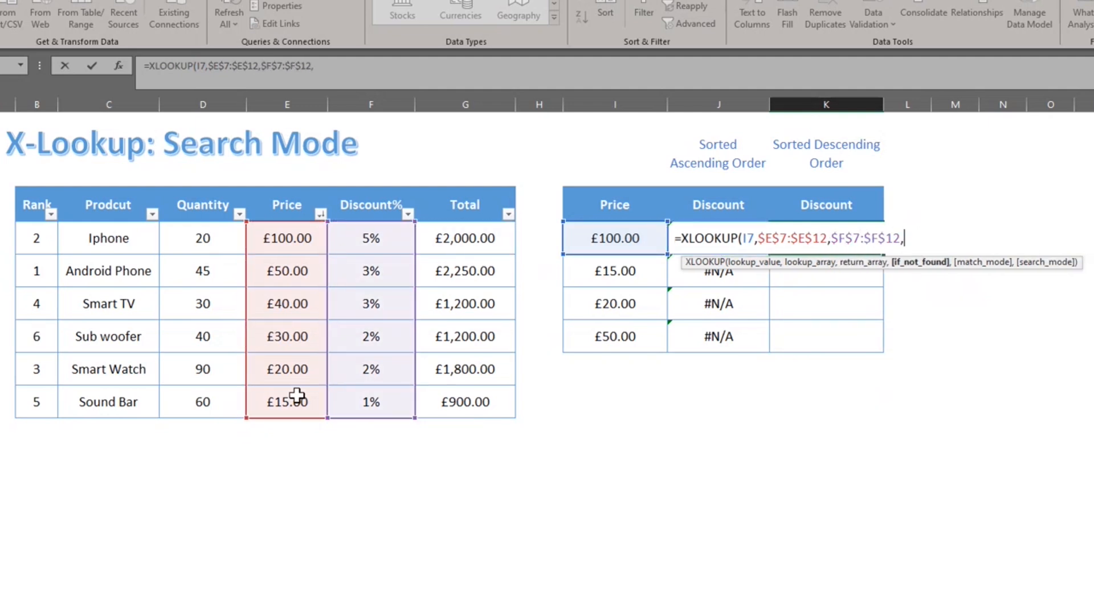
pyautogui.write(',,')
pyautogui.press('Down')
pyautogui.press('Down')
pyautogui.press('Down')
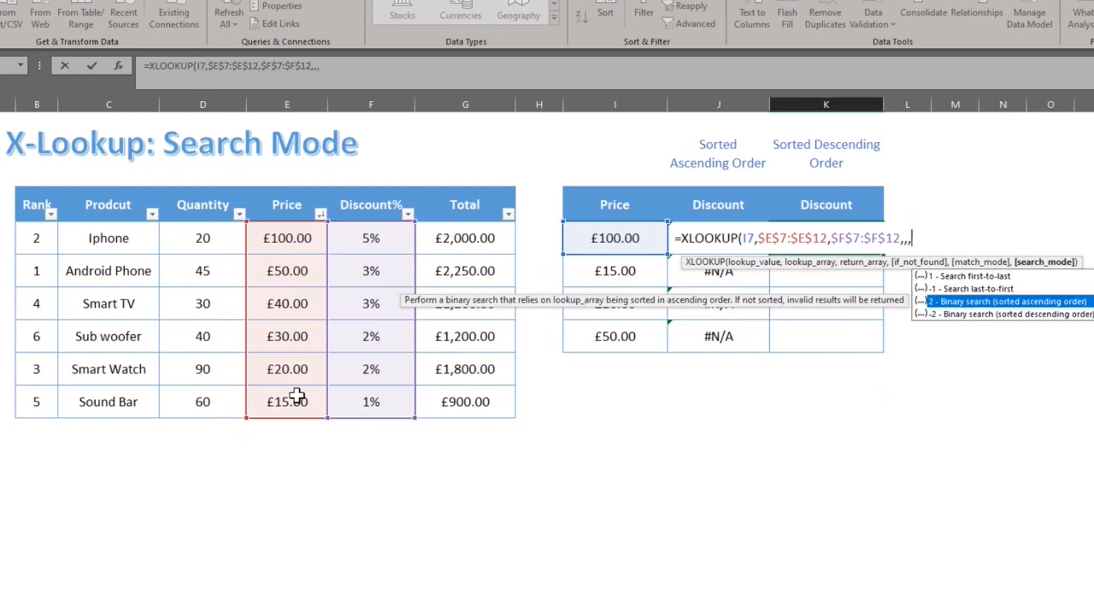
pyautogui.press('Tab')
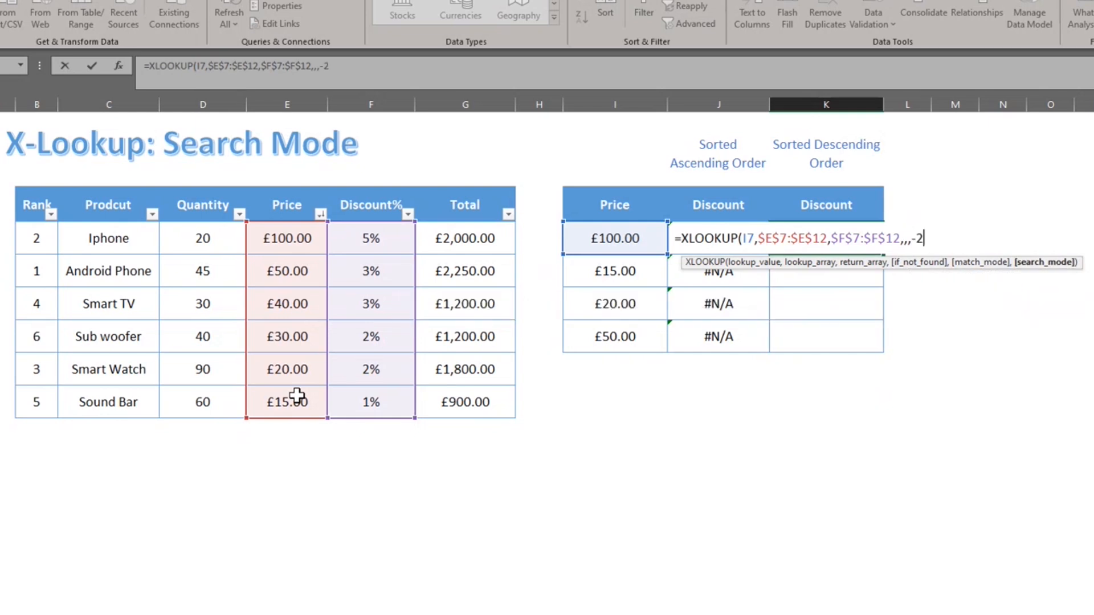
pyautogui.write(')')
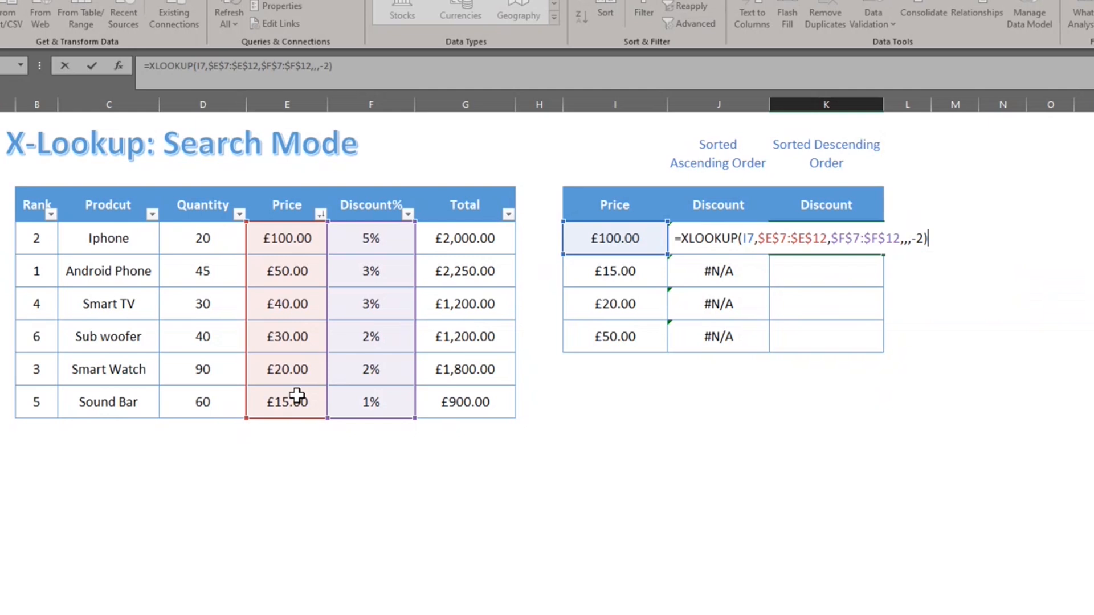
pyautogui.hotkey('ctrl', 'Return')
# Fill the formula down K7:K10, giving 5%, 1%, 2%, 3%.
pyautogui.hotkey('shift', 'Down')
pyautogui.hotkey('shift', 'Down')
pyautogui.hotkey('shift', 'Down')
pyautogui.hotkey('ctrl', 'd')
pyautogui.press('Left')
pyautogui.press('Left')
pyautogui.press('Left')
pyautogui.press('Left')
pyautogui.press('Left')
pyautogui.press('Left')
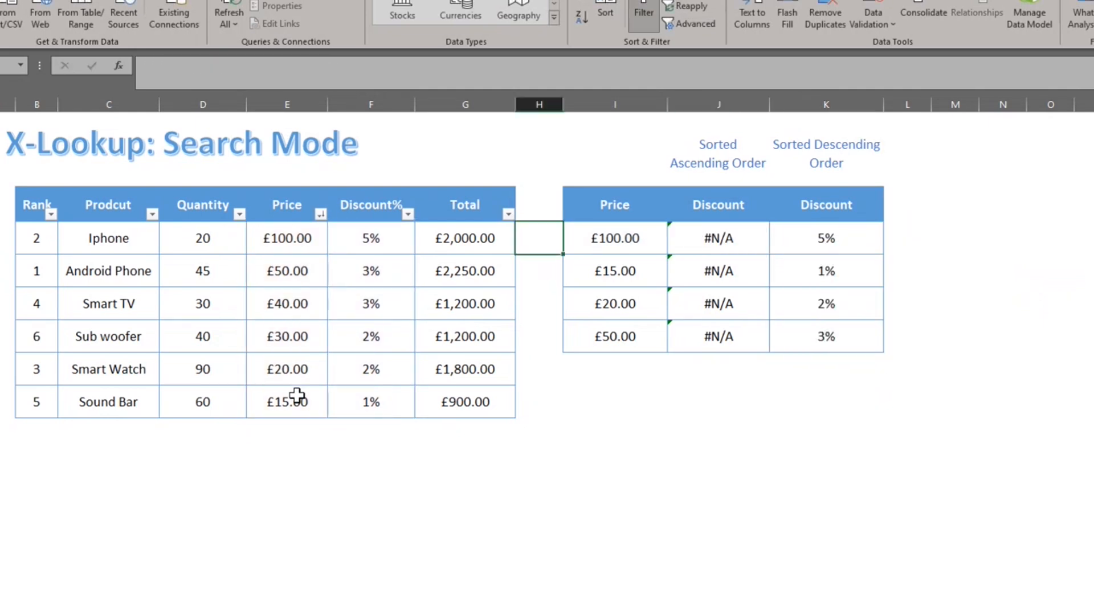
# Re-sort Price smallest to largest via the header filter, then go to the Entire Row or Column sheet.
pyautogui.press('Up')
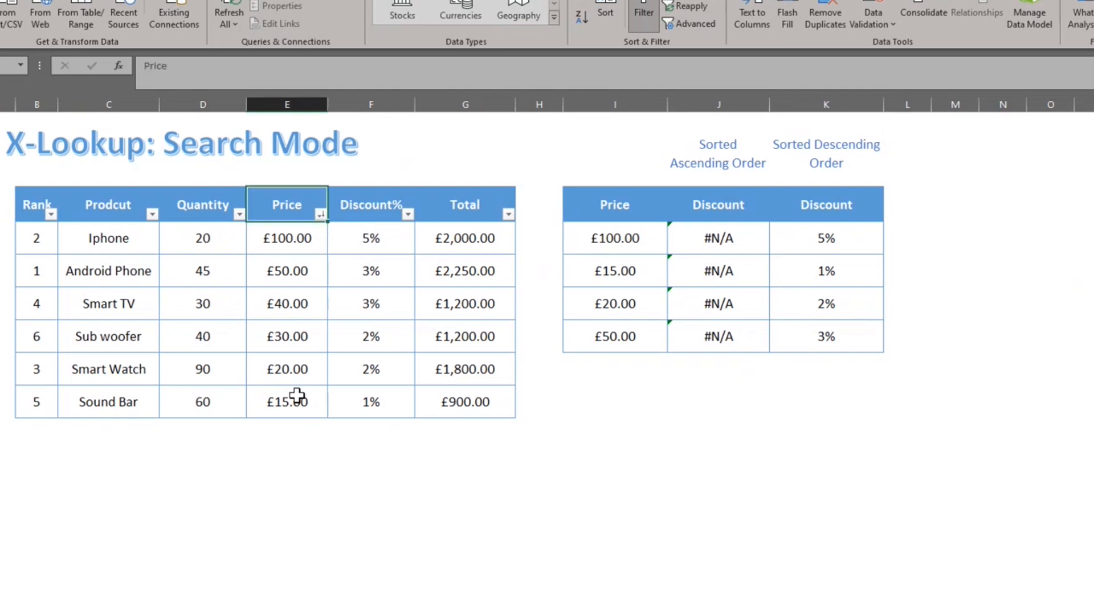
pyautogui.hotkey('alt', 'Down')
pyautogui.press('Down')
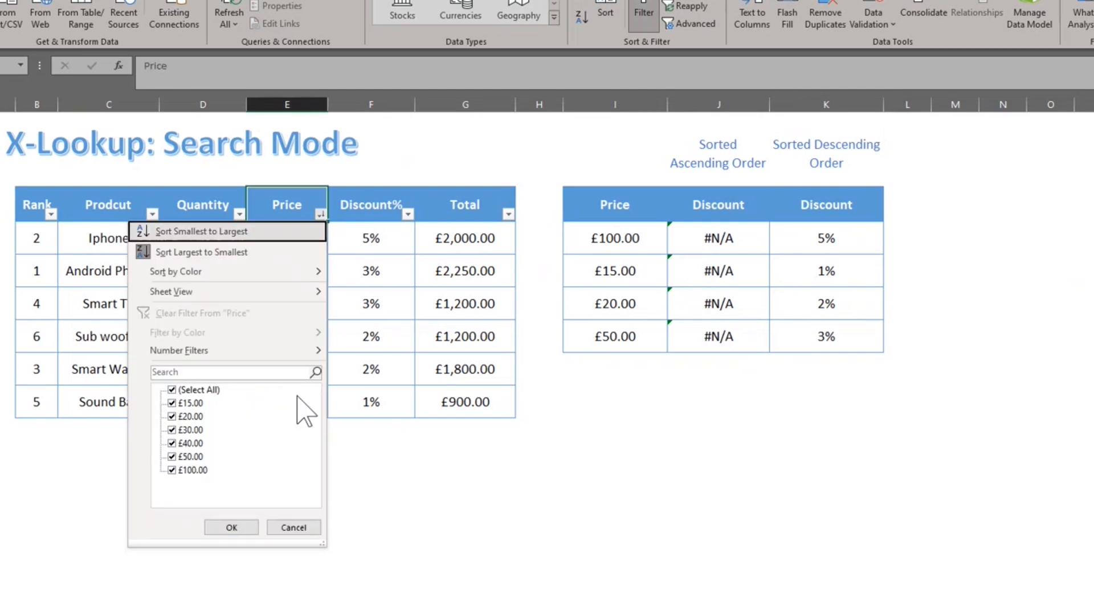
pyautogui.press('Return')
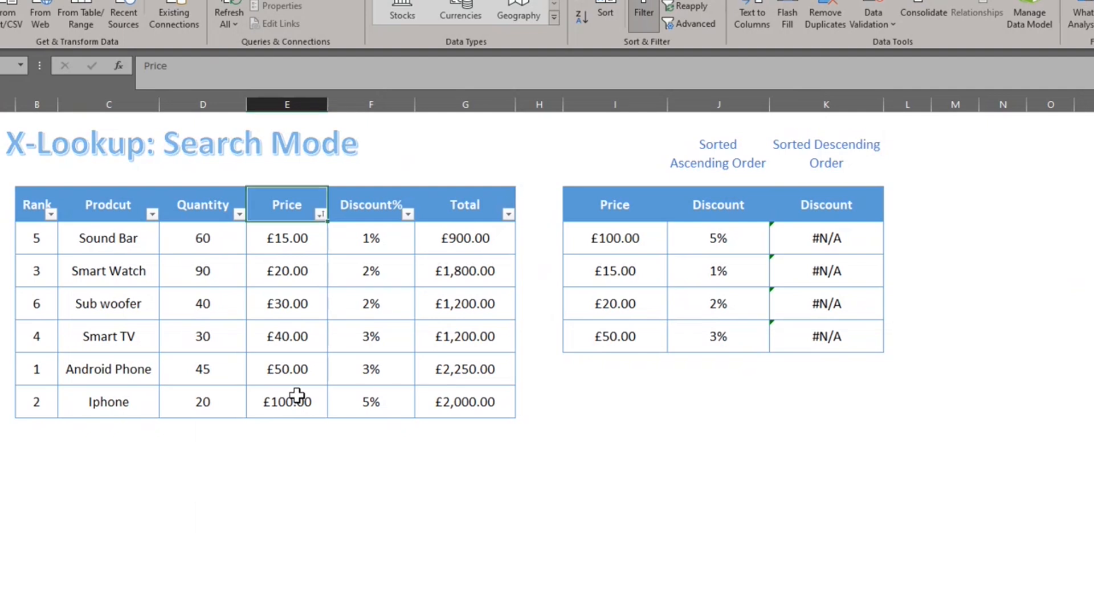
pyautogui.hotkey('ctrl', 'pagedown')
pyautogui.press('Down')
# Start an XLOOKUP in J7 looking up Iphone (I7) in products C7:C12.
pyautogui.press('Up')
pyautogui.press('Right')
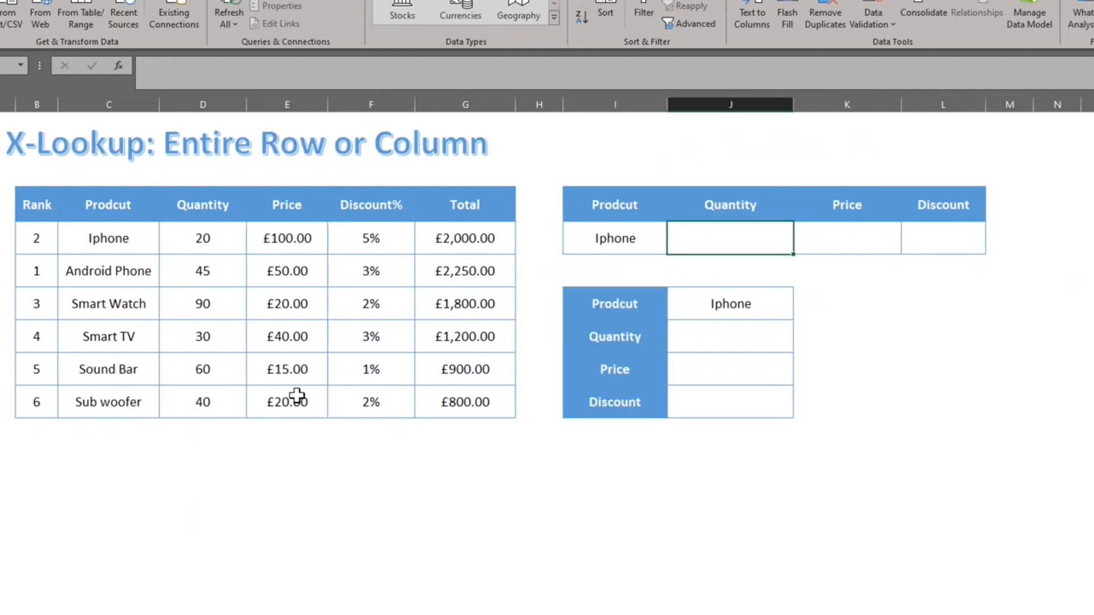
pyautogui.write('=xl')
pyautogui.press('Tab')
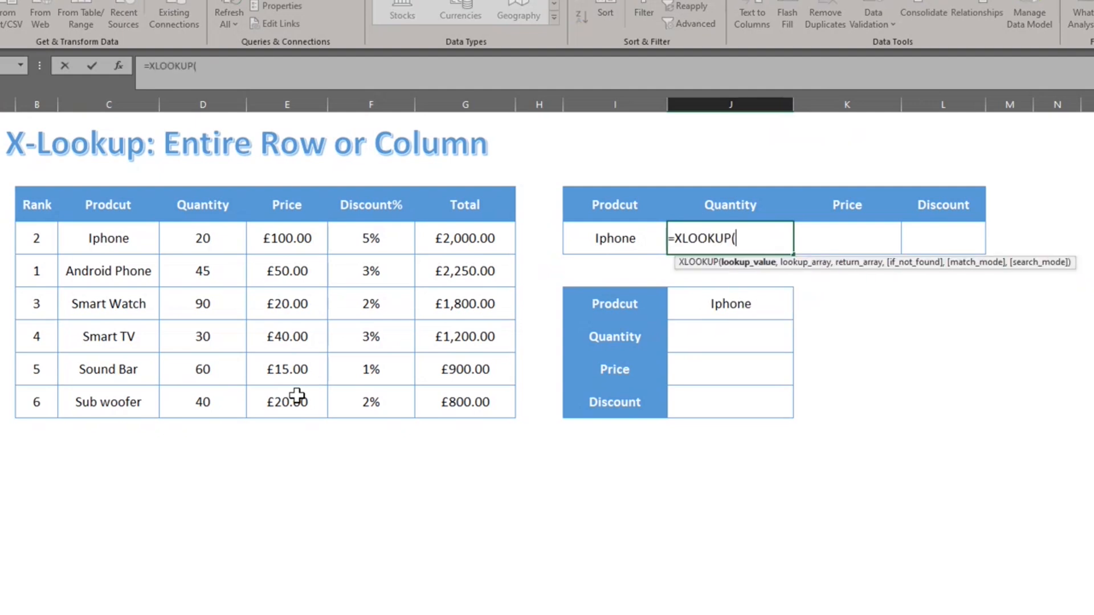
pyautogui.press('Left')
pyautogui.write(',')
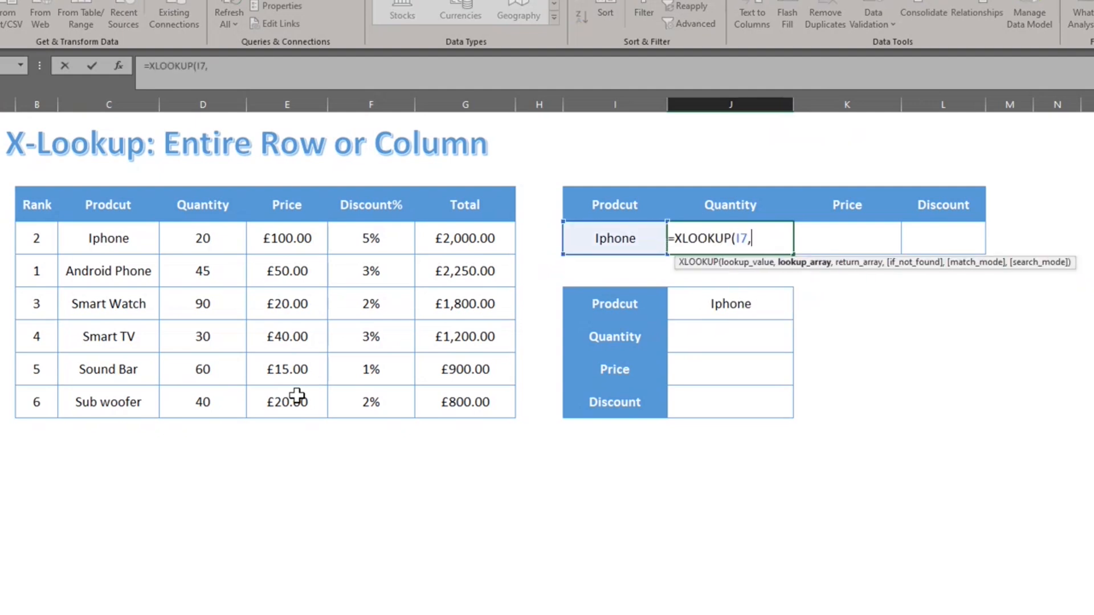
pyautogui.press('Left')
pyautogui.press('Left')
pyautogui.press('Left')
pyautogui.press('Left')
pyautogui.press('Left')
pyautogui.press('Left')
pyautogui.press('Left')
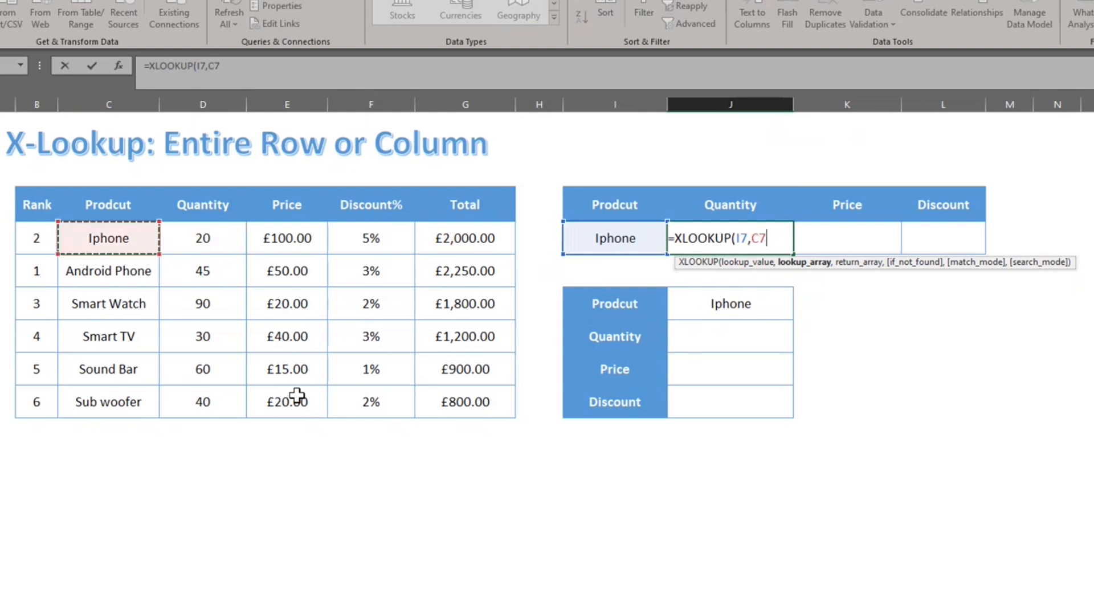
pyautogui.hotkey('ctrl', 'shift', 'Down')
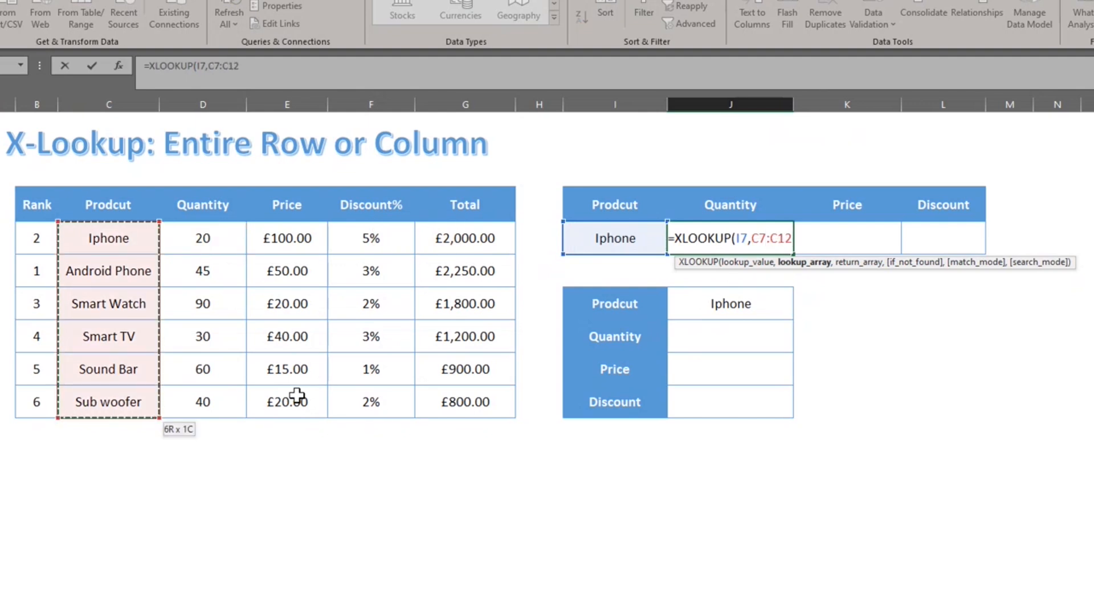
pyautogui.write(',')
# Return columns D7:F12 so 20, £100.00 and 5% spill across the row.
pyautogui.press('Left')
pyautogui.press('Left')
pyautogui.press('Left')
pyautogui.press('Left')
pyautogui.press('Left')
pyautogui.press('Left')
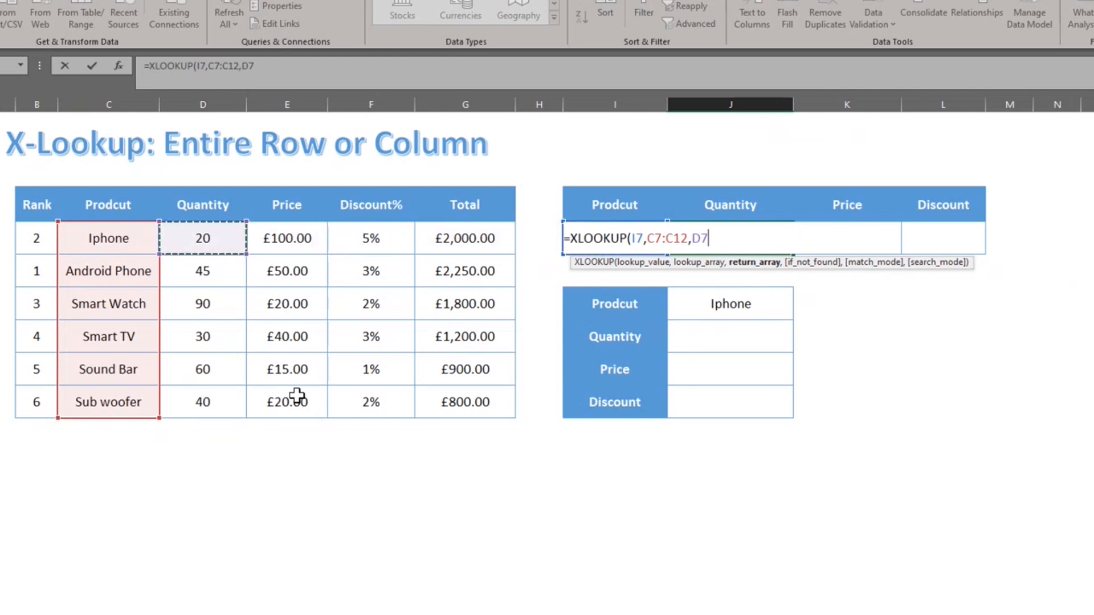
pyautogui.hotkey('shift', 'Right')
pyautogui.hotkey('shift', 'Right')
pyautogui.hotkey('shift', 'Down')
pyautogui.hotkey('shift', 'Down')
pyautogui.hotkey('shift', 'Down')
pyautogui.hotkey('shift', 'Down')
pyautogui.hotkey('shift', 'Down')
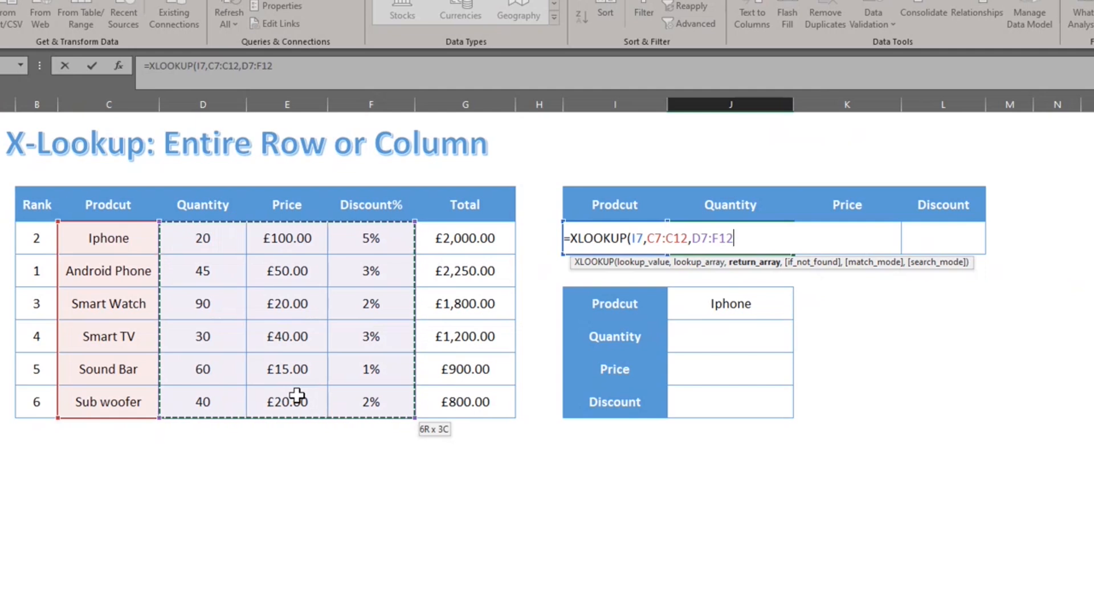
pyautogui.write(')')
pyautogui.press('Return')
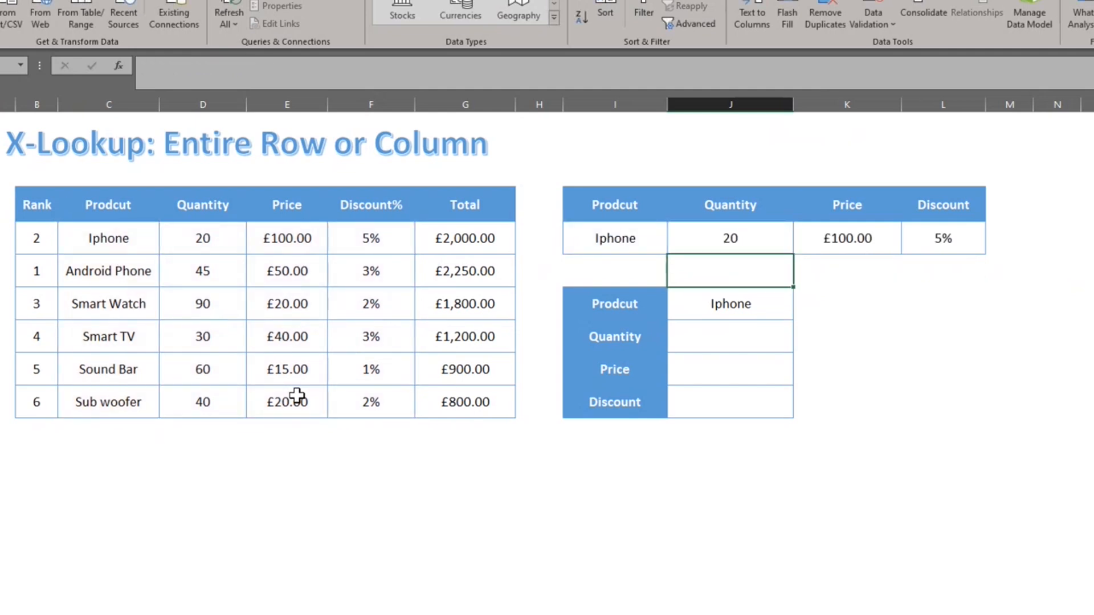
pyautogui.press('Up')
pyautogui.press('Right')
pyautogui.press('Left')
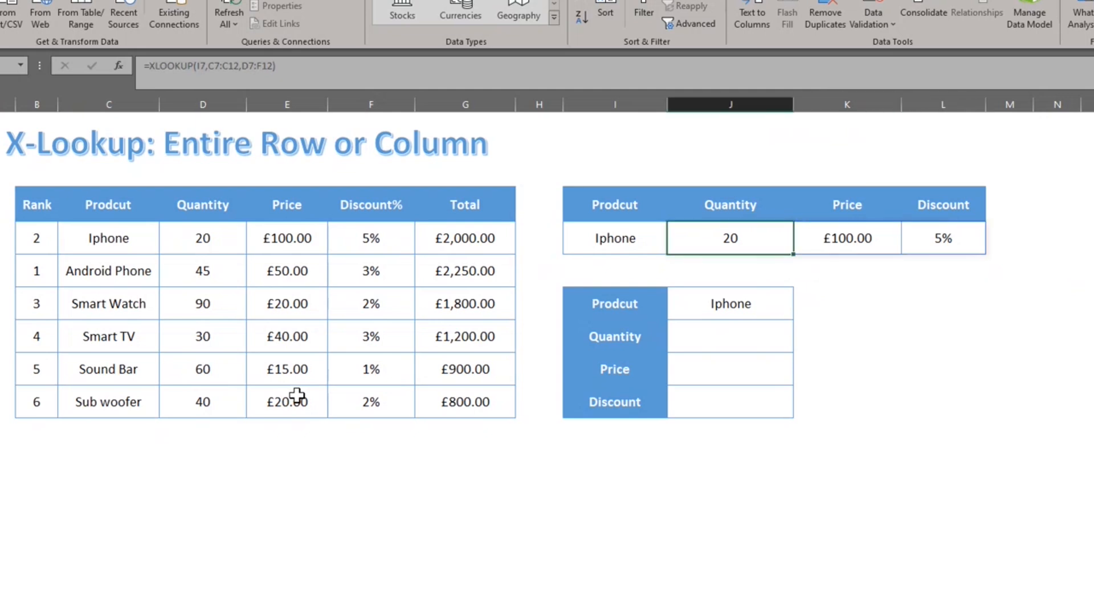
# In the vertical table's Quantity cell, begin =TRANSPOSE(XLOOKUP(J9,C7:C12, with J9 holding Iphone.
pyautogui.press('Down')
pyautogui.press('Down')
pyautogui.press('Down')
pyautogui.write('=tr')
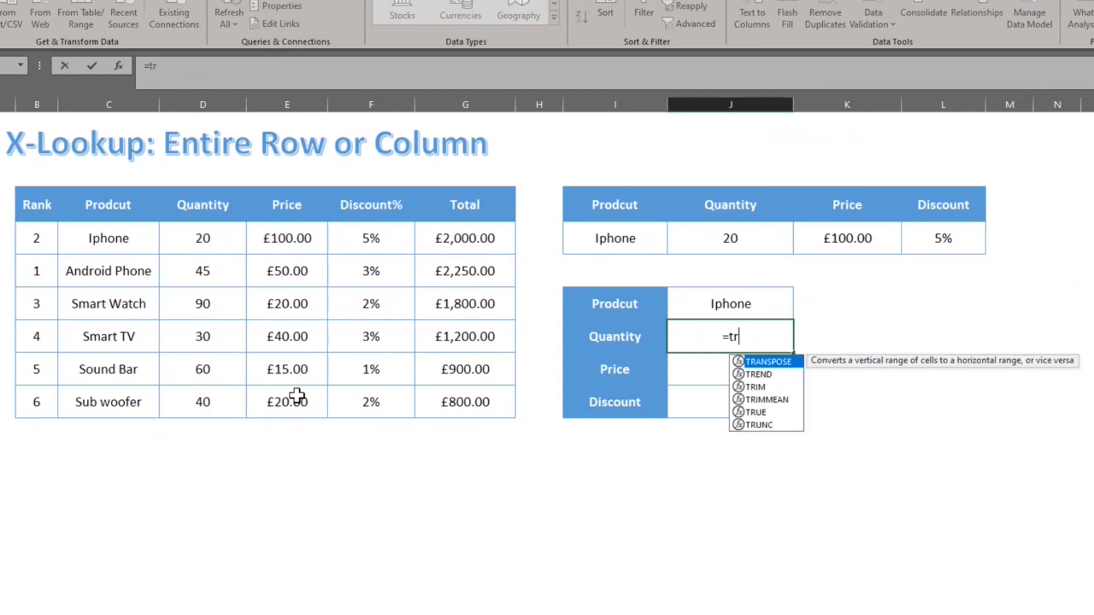
pyautogui.press('Tab')
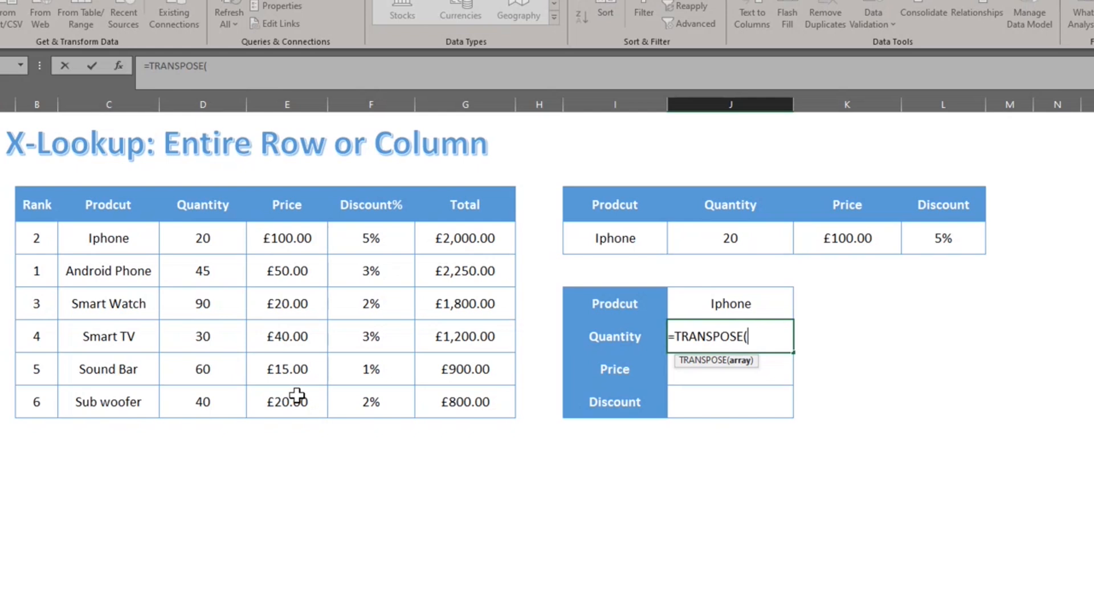
pyautogui.write('xl')
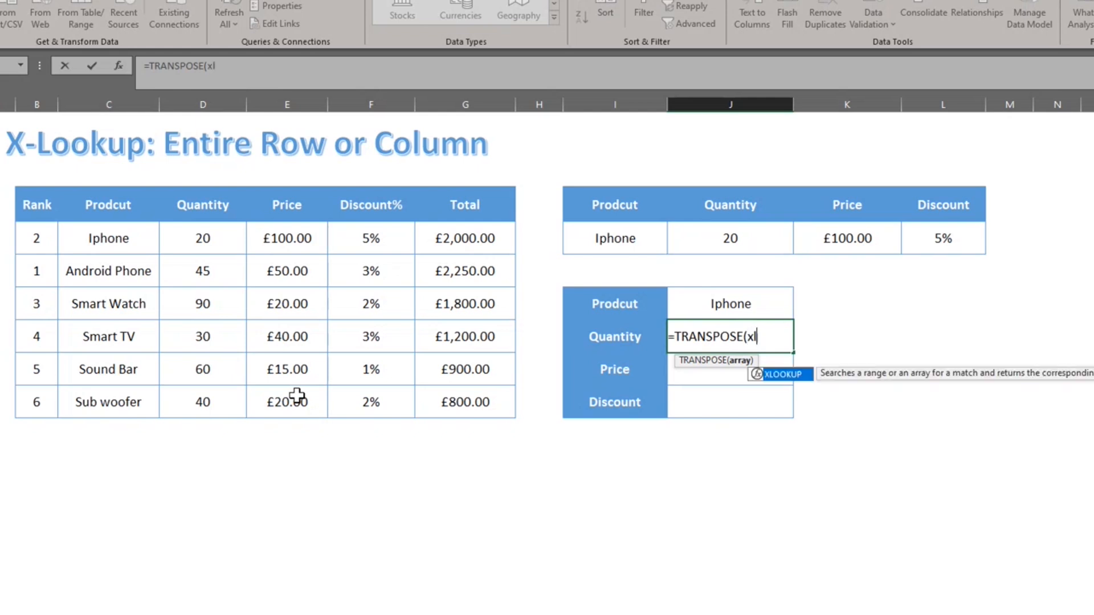
pyautogui.press('Tab')
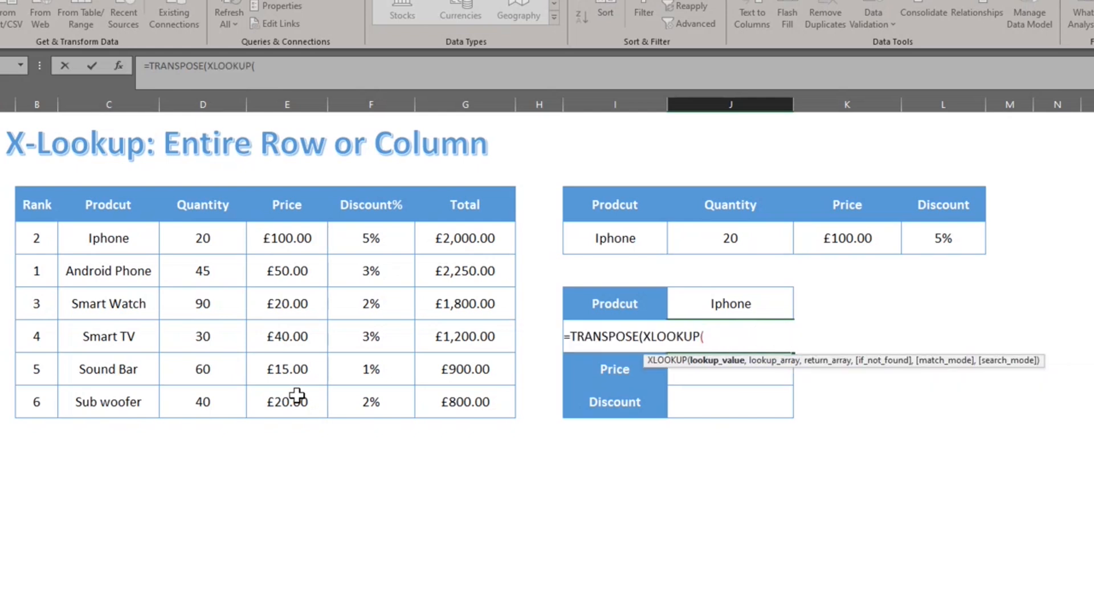
pyautogui.press('Up')
pyautogui.write(',')
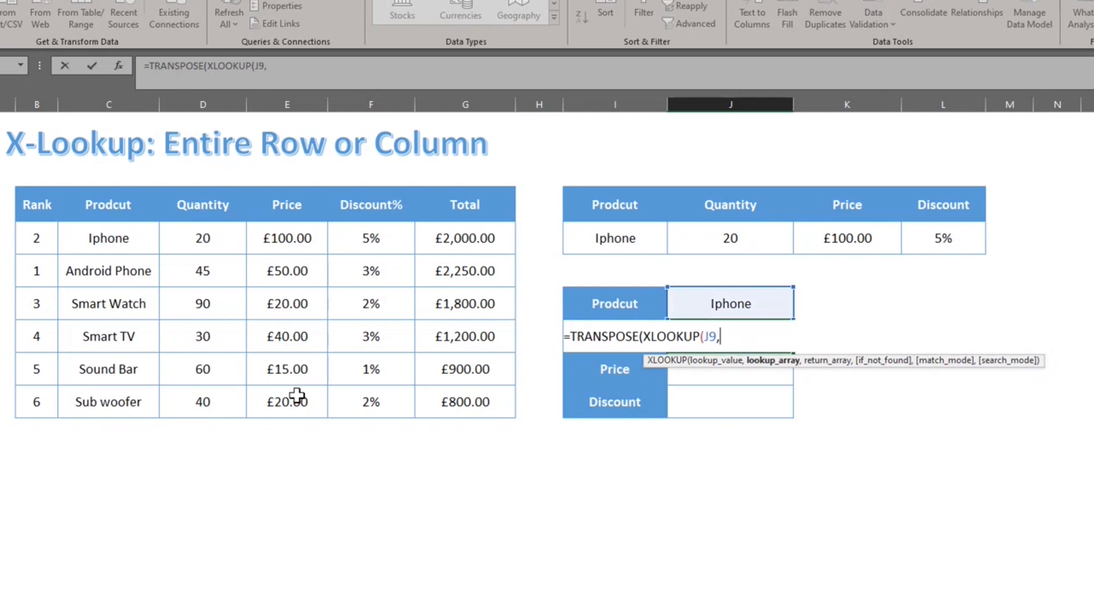
pyautogui.press('Left')
pyautogui.press('Left')
pyautogui.press('Left')
pyautogui.press('Left')
pyautogui.press('Left')
pyautogui.press('Left')
pyautogui.press('Left')
pyautogui.press('Up')
pyautogui.press('Up')
pyautogui.press('Up')
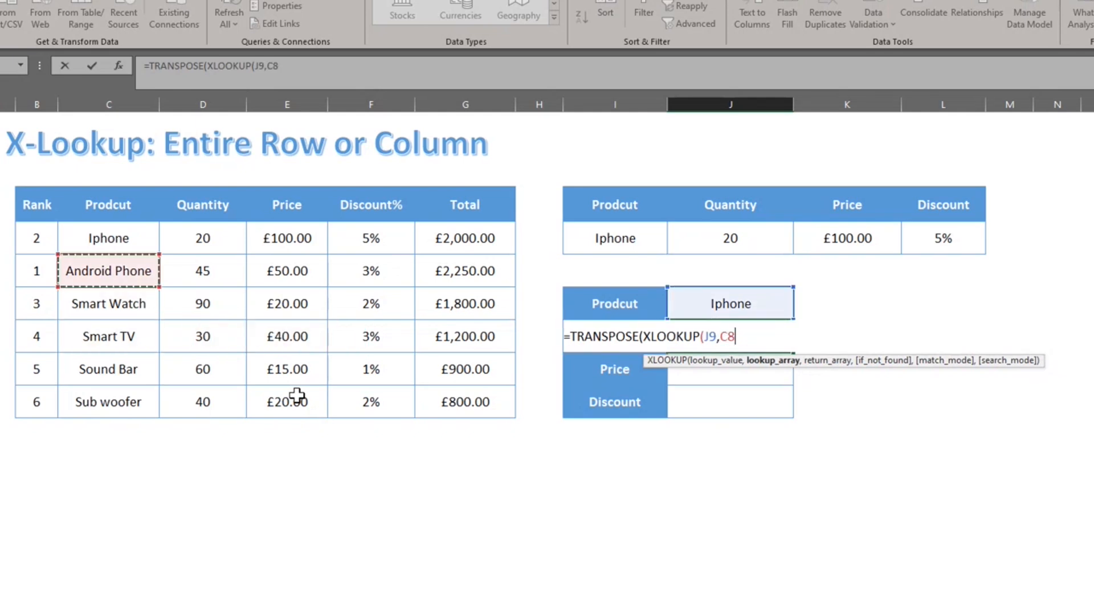
pyautogui.hotkey('ctrl', 'shift', 'Down')
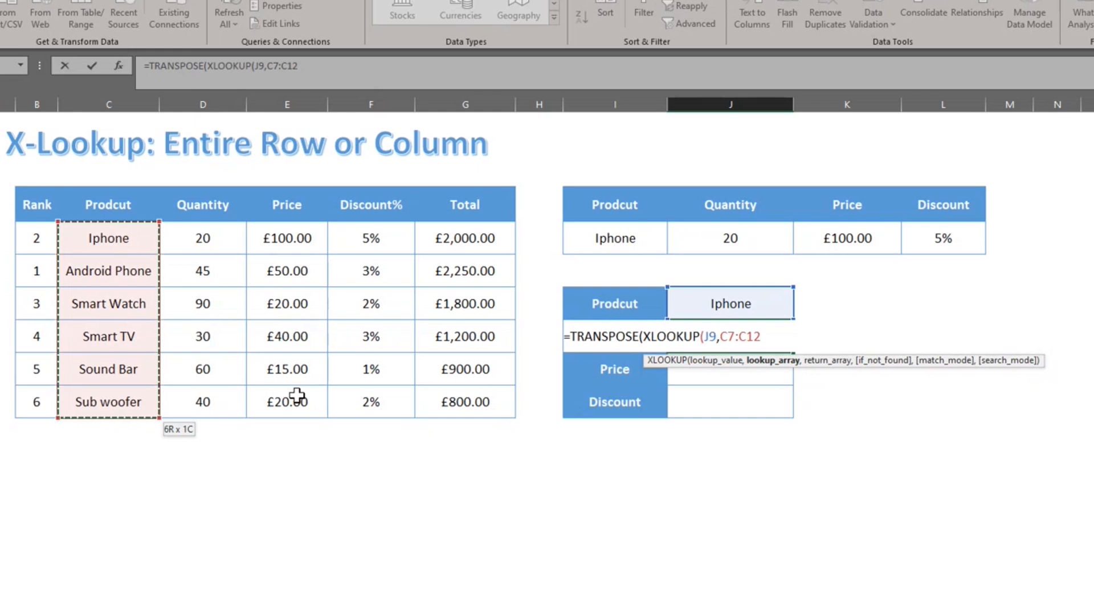
pyautogui.write(',')
# Add return range D7:F12 and enter the formula, accepting Excel's closing-parenthesis fix.
pyautogui.press('Left')
pyautogui.press('Left')
pyautogui.press('Left')
pyautogui.press('Left')
pyautogui.press('Left')
pyautogui.press('Left')
pyautogui.press('Up')
pyautogui.press('Up')
pyautogui.press('Up')
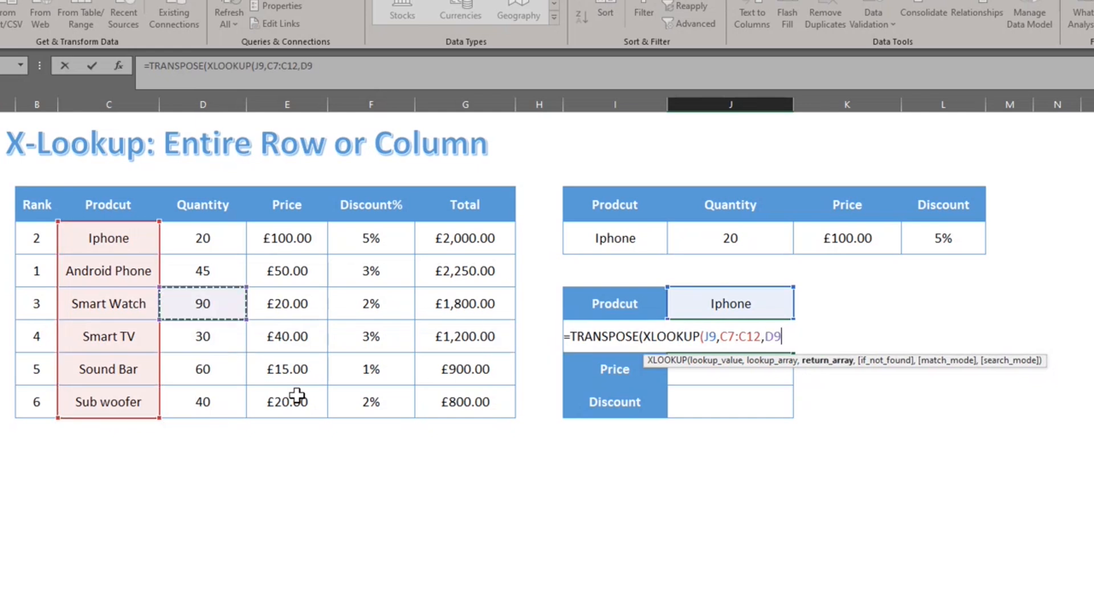
pyautogui.press('Up')
pyautogui.press('Down')
pyautogui.hotkey('shift', 'Right')
pyautogui.hotkey('shift', 'Right')
pyautogui.hotkey('shift', 'Down')
pyautogui.hotkey('shift', 'Down')
pyautogui.hotkey('shift', 'Down')
pyautogui.hotkey('shift', 'Down')
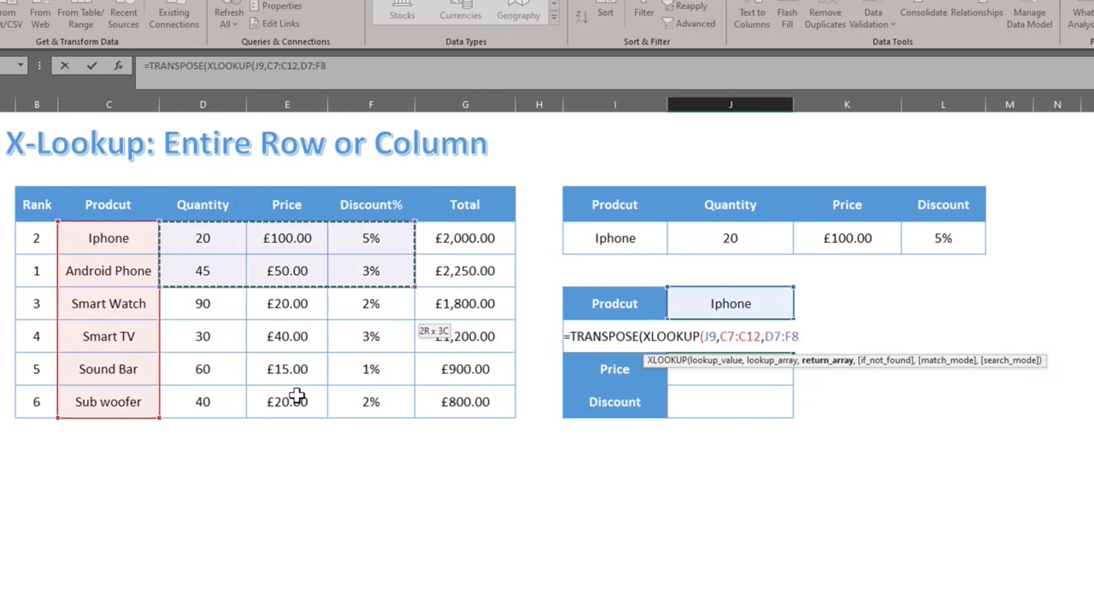
pyautogui.hotkey('shift', 'Down')
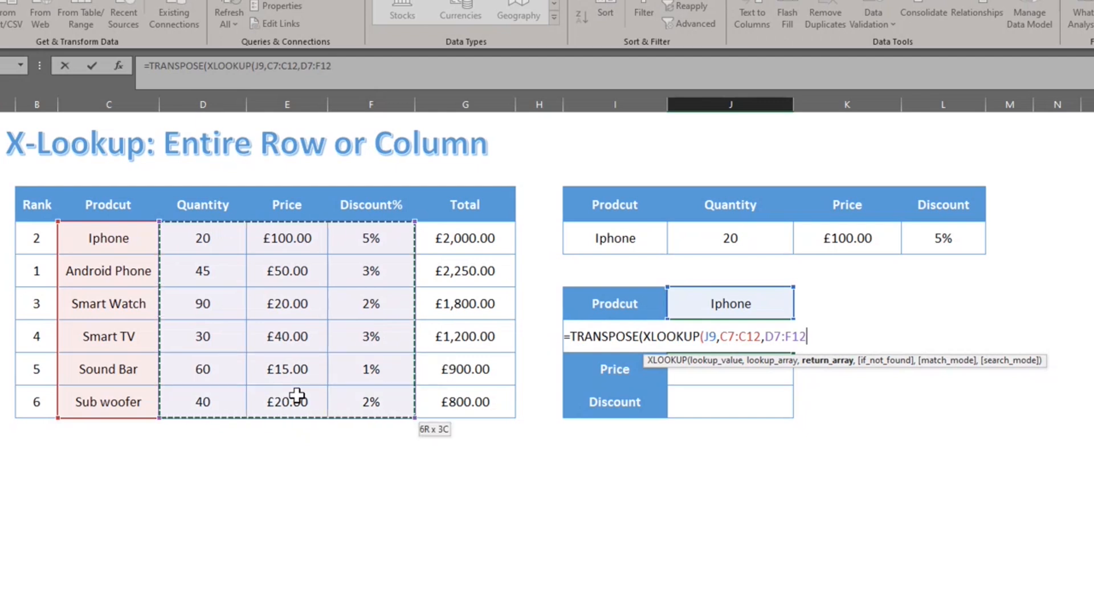
pyautogui.write(')')
pyautogui.press('Return')
pyautogui.click(641, 377)
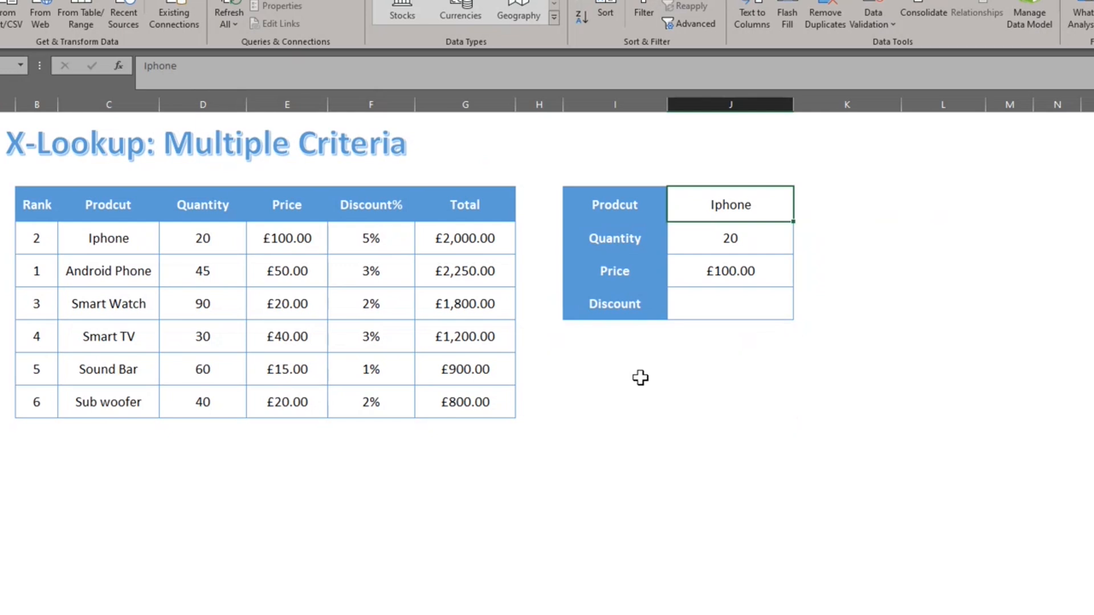
# In the Discount cell, start =XLOOKUP(1,(C7:C12=J6)* to match the product Iphone.
pyautogui.press('Down')
pyautogui.press('Down')
pyautogui.press('Down')
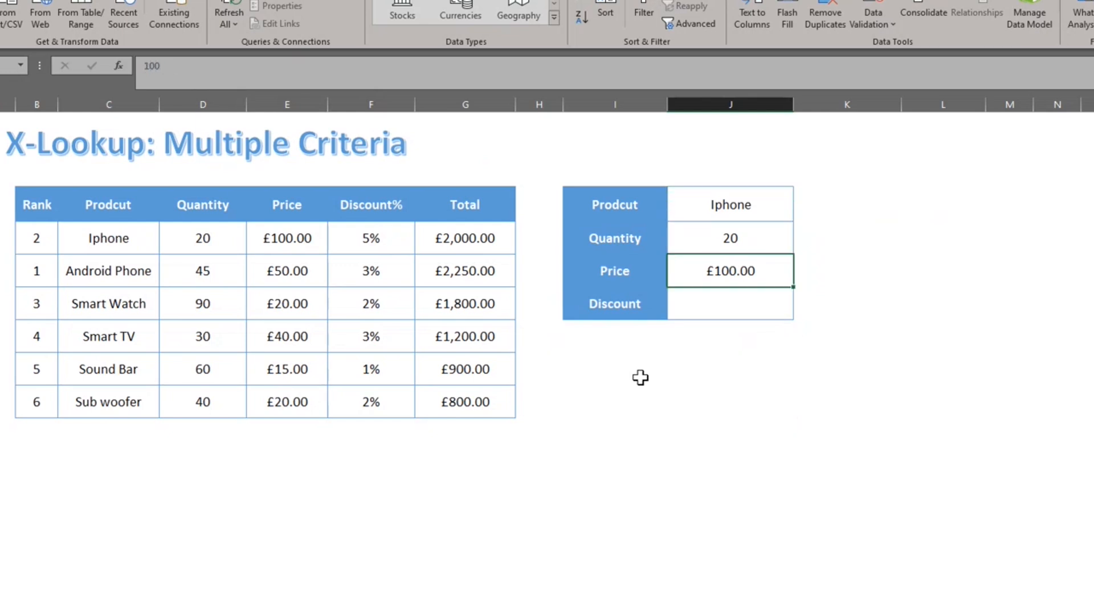
pyautogui.write('=xl')
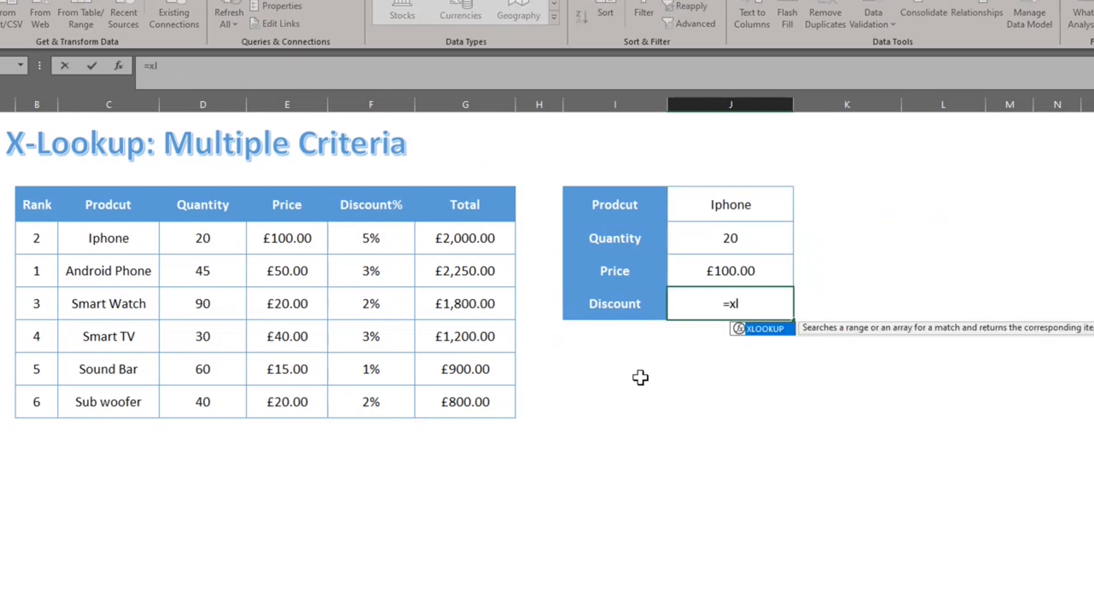
pyautogui.press('Tab')
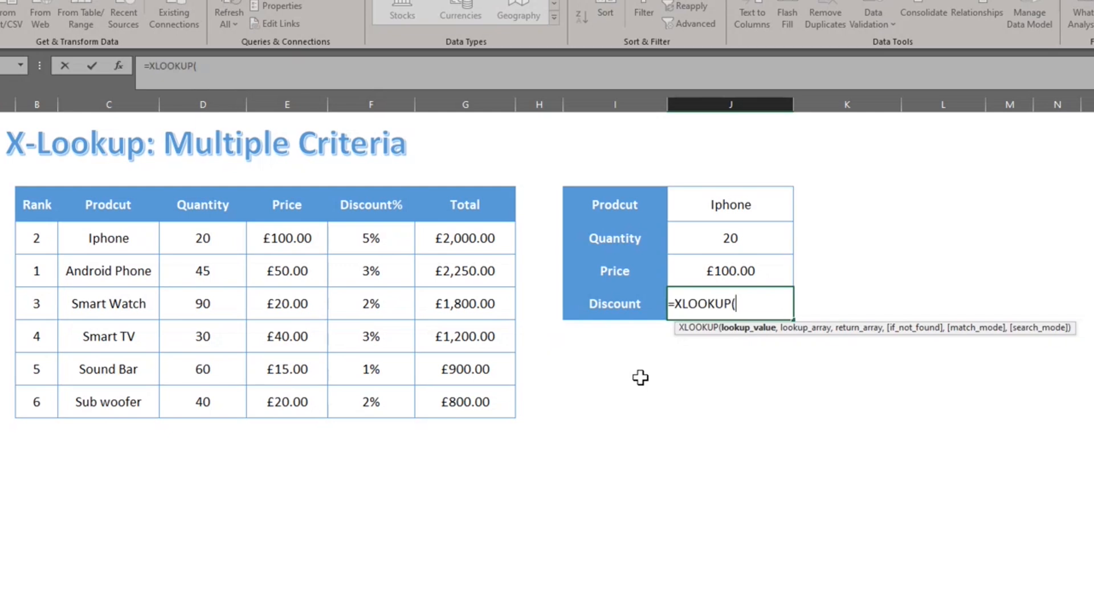
pyautogui.write('1,')
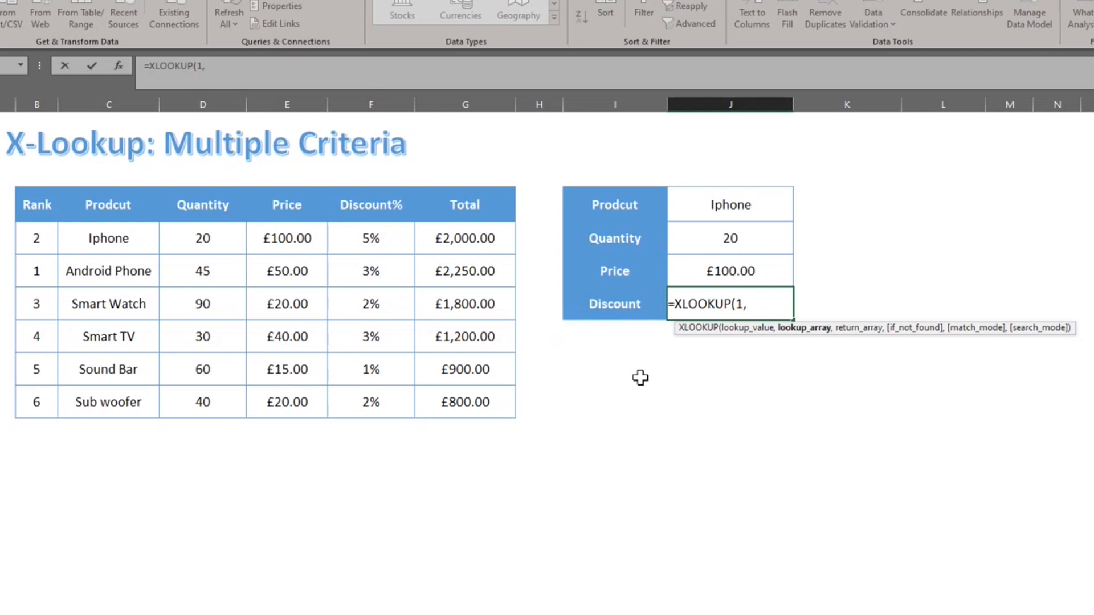
pyautogui.write('(')
pyautogui.moveTo(128, 242); pyautogui.dragTo(121, 385)
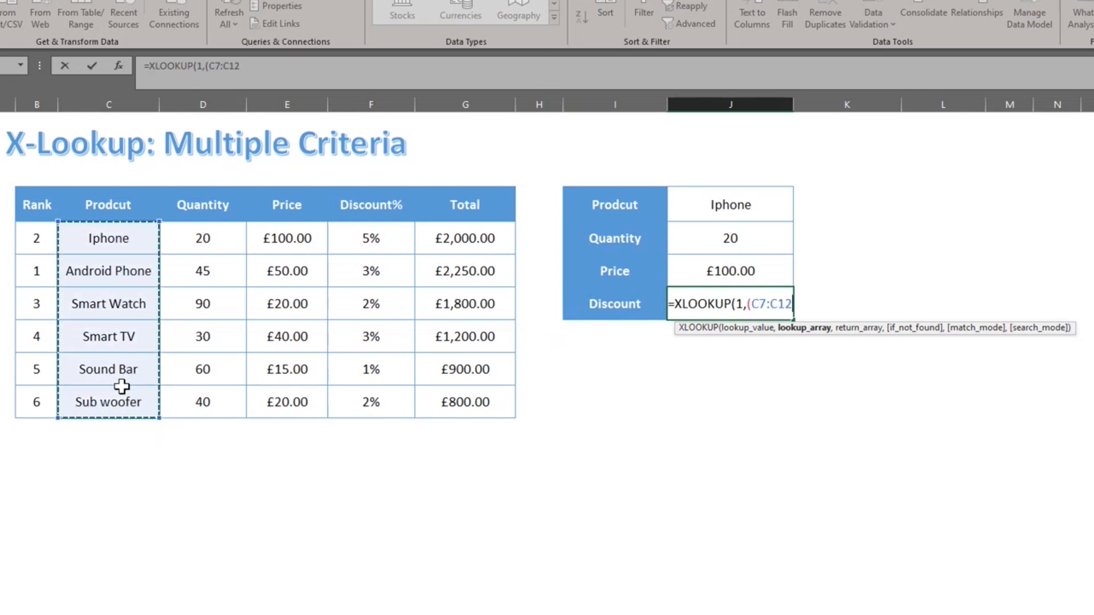
pyautogui.write('=')
pyautogui.click(695, 204)
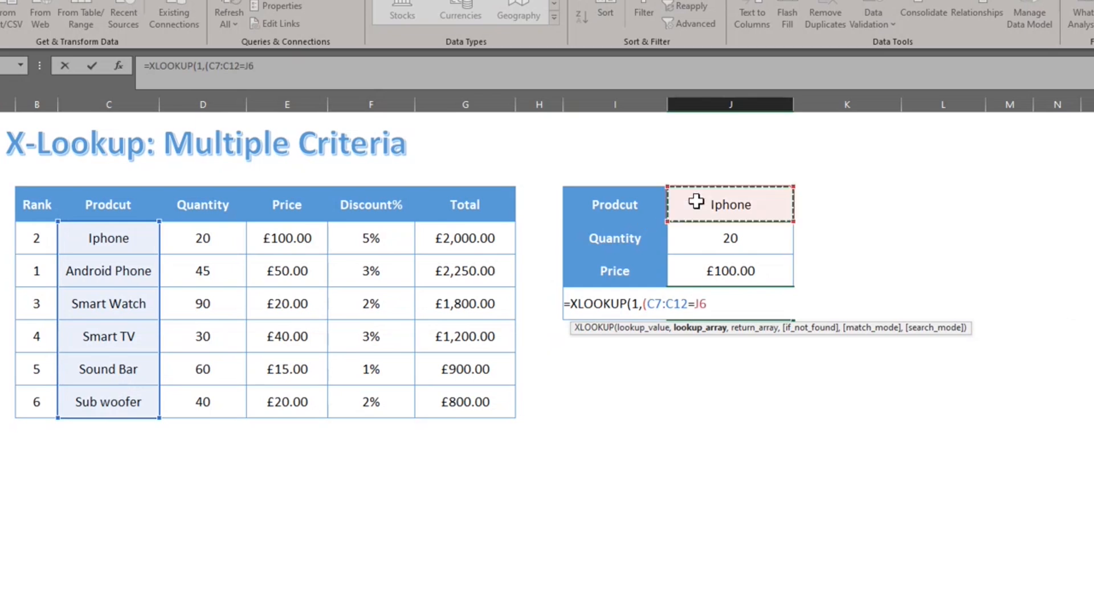
pyautogui.write(')*(')
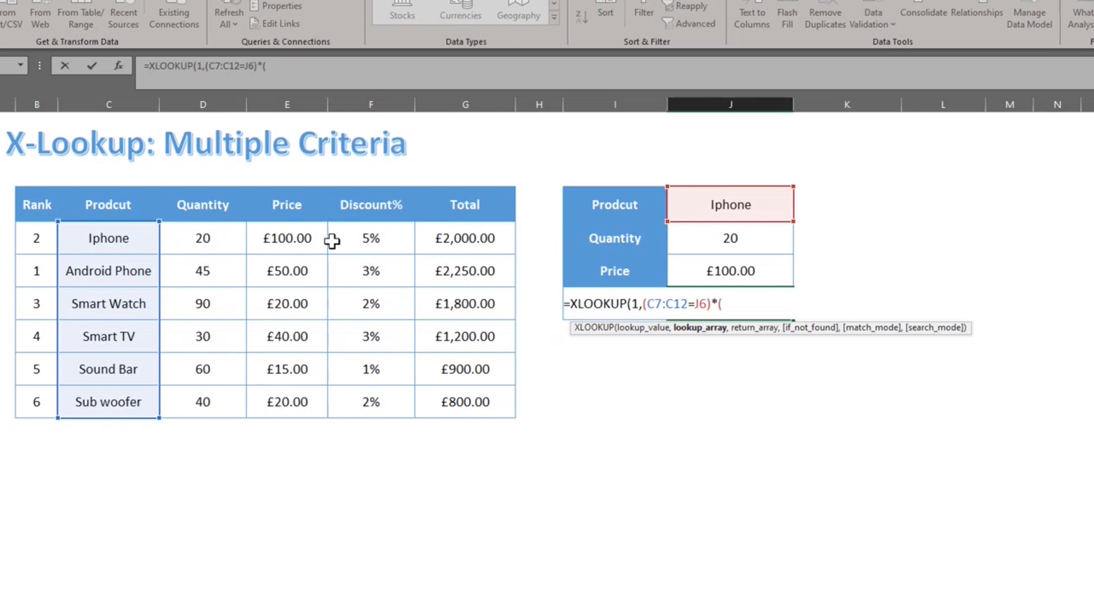
# Add criteria (D7:D12=J7)*(E7:E12=J8), return F7:F12, and enter the formula to get 5%.
pyautogui.moveTo(209, 241); pyautogui.dragTo(212, 400)
pyautogui.write('=')
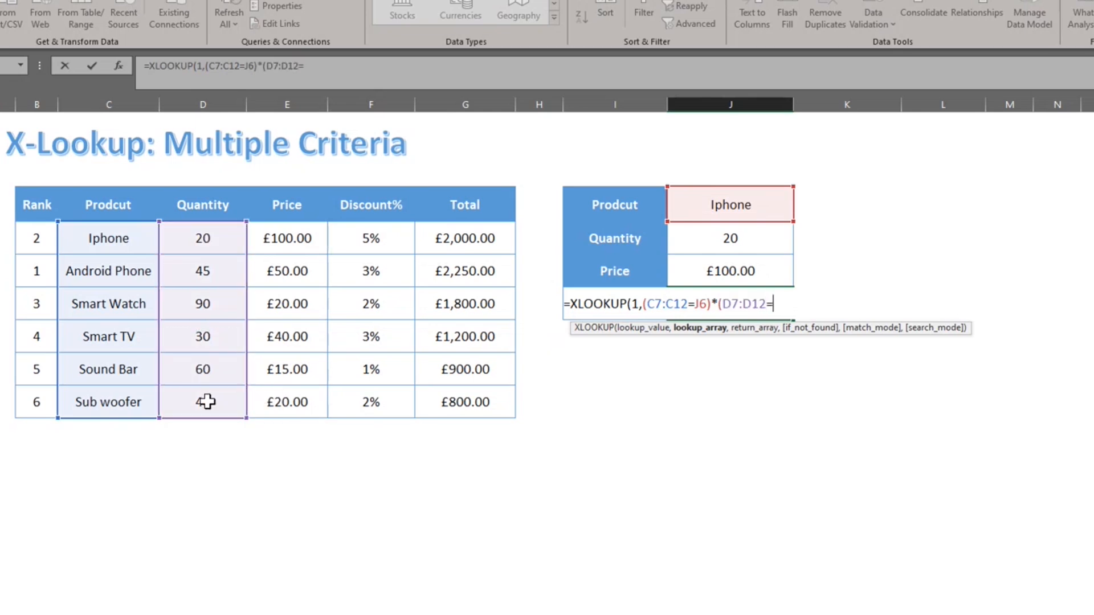
pyautogui.click(675, 241)
pyautogui.write(')*(')
pyautogui.moveTo(295, 238); pyautogui.dragTo(293, 391)
pyautogui.write('=')
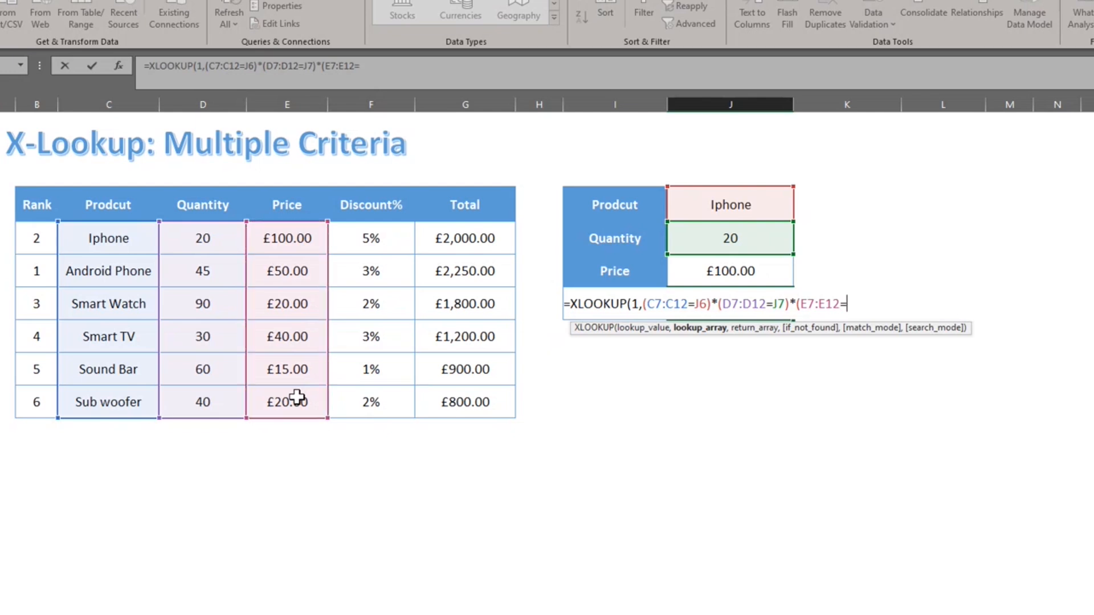
pyautogui.click(744, 274)
pyautogui.write('),')
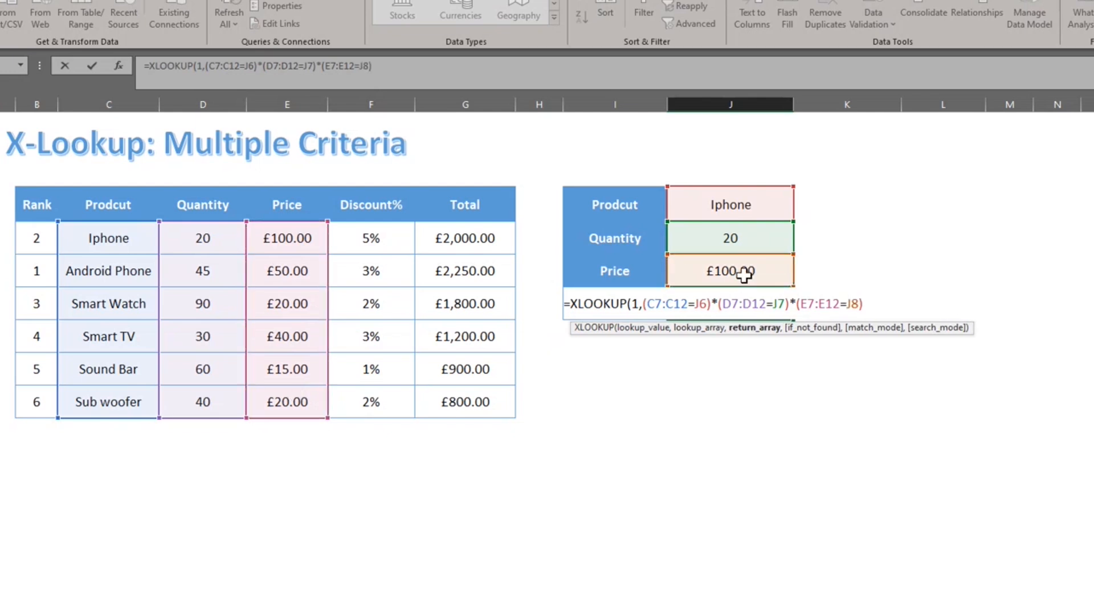
pyautogui.moveTo(391, 238); pyautogui.dragTo(388, 398)
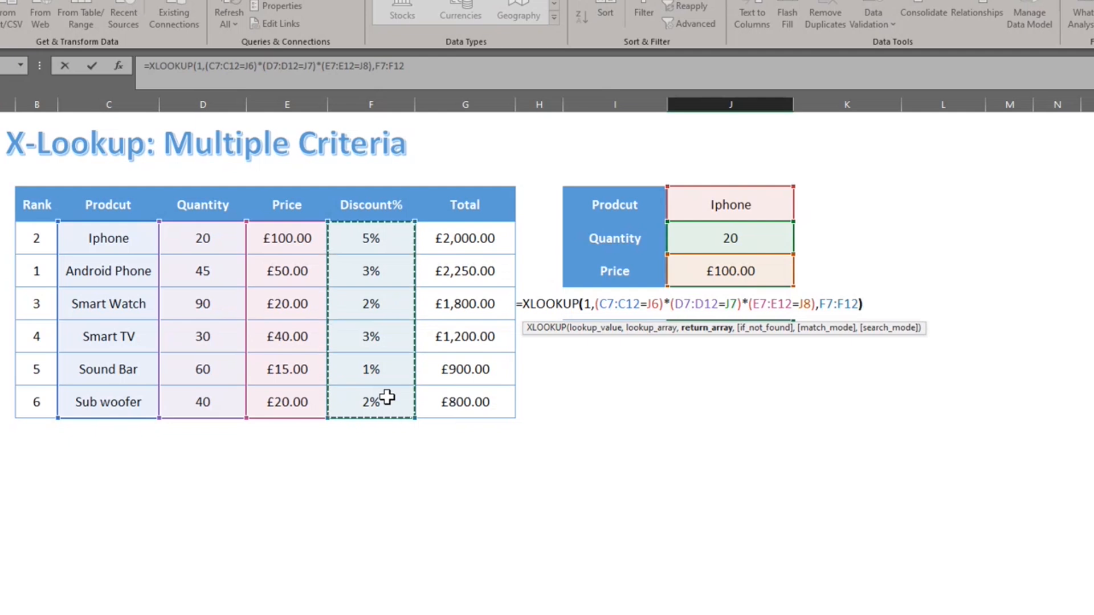
pyautogui.write(')')
pyautogui.press('Return')
# Test the lookup by changing Quantity to 10, then restore it to 20.
pyautogui.press('Up')
pyautogui.press('Up')
pyautogui.press('Up')
pyautogui.write('10')
pyautogui.press('Return')
pyautogui.press('Up')
pyautogui.write('20')
pyautogui.press('Return')
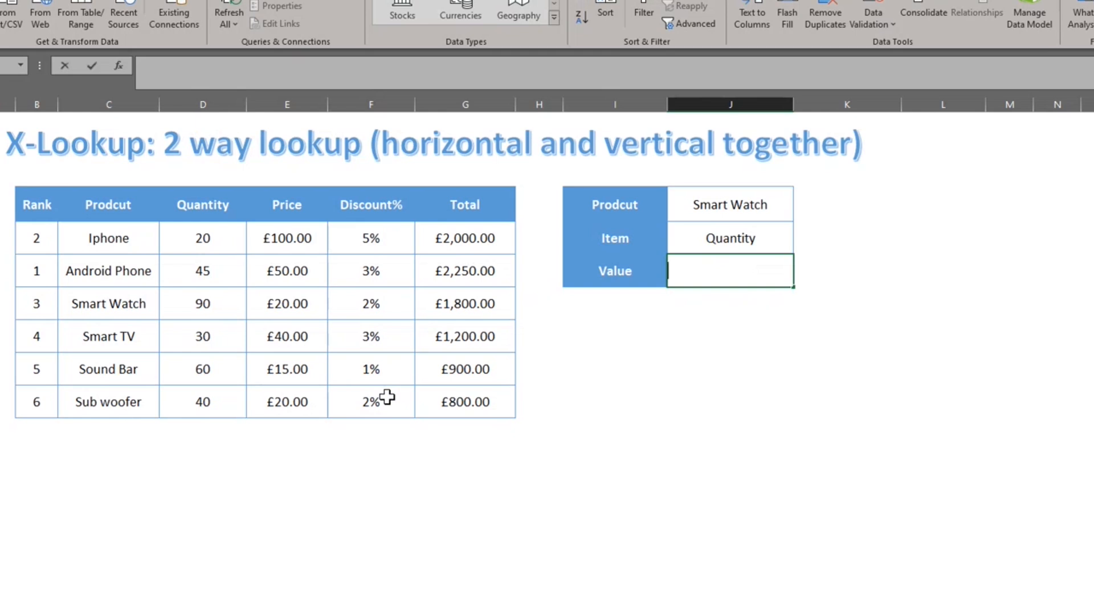
# In the Value cell, start =XLOOKUP(J6,C7:C12, and nest a second XLOOKUP.
pyautogui.write('=XLOOKUP(')
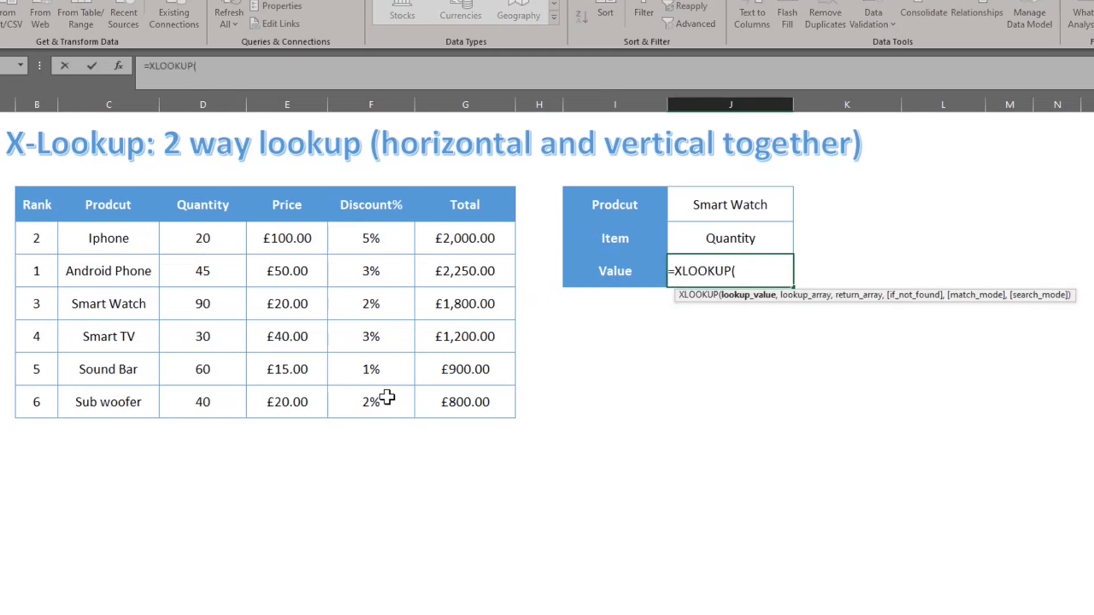
pyautogui.press('Up')
pyautogui.press('Up')
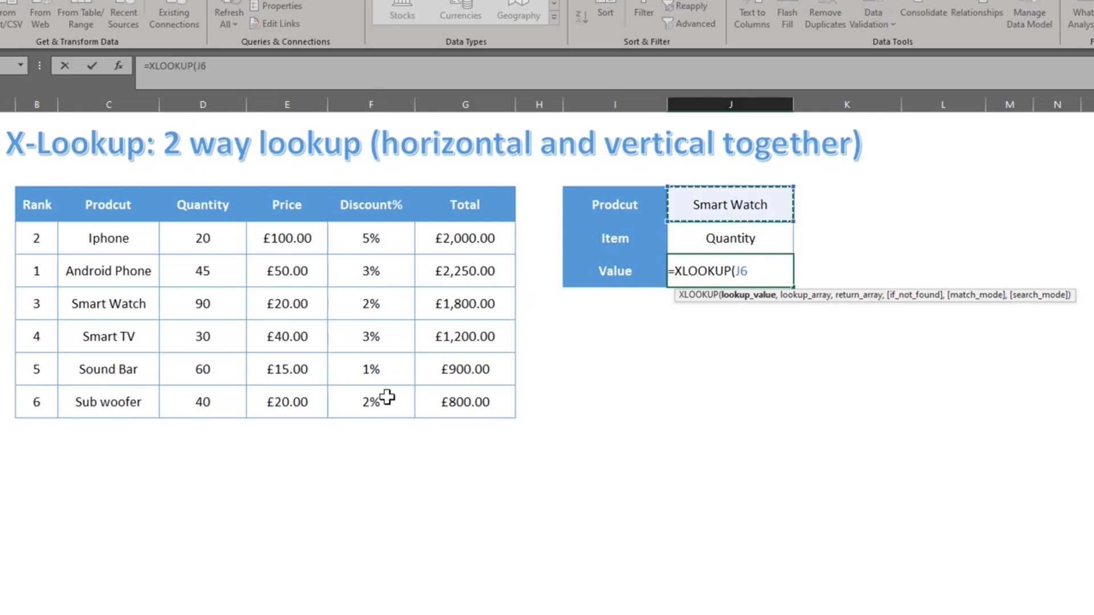
pyautogui.write(',')
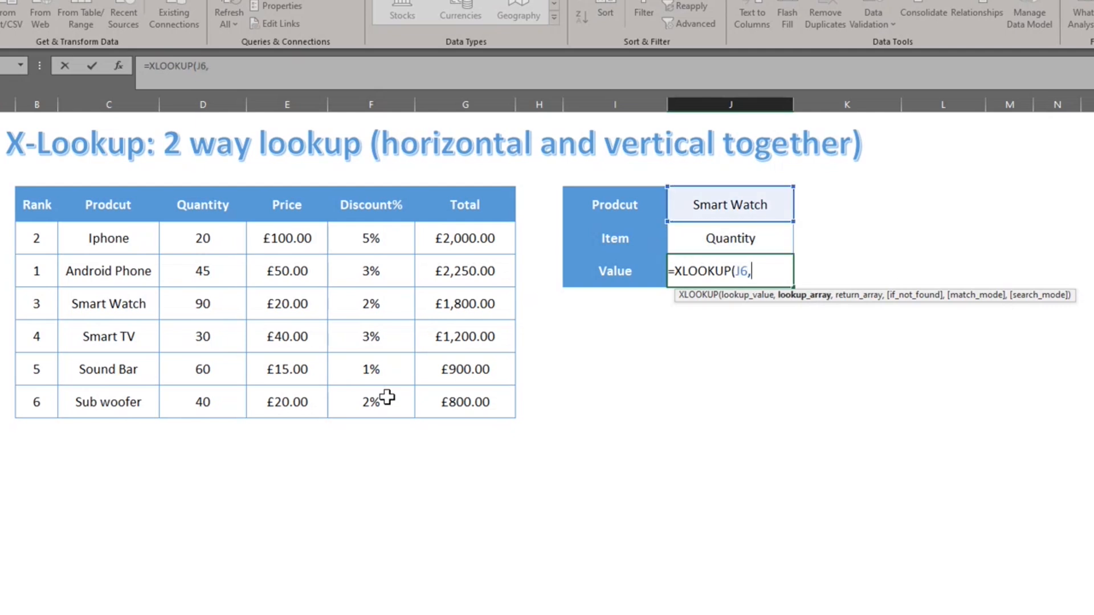
pyautogui.press('Left')
pyautogui.press('Left')
pyautogui.press('Left')
pyautogui.press('Left')
pyautogui.press('Left')
pyautogui.press('Left')
pyautogui.press('Left')
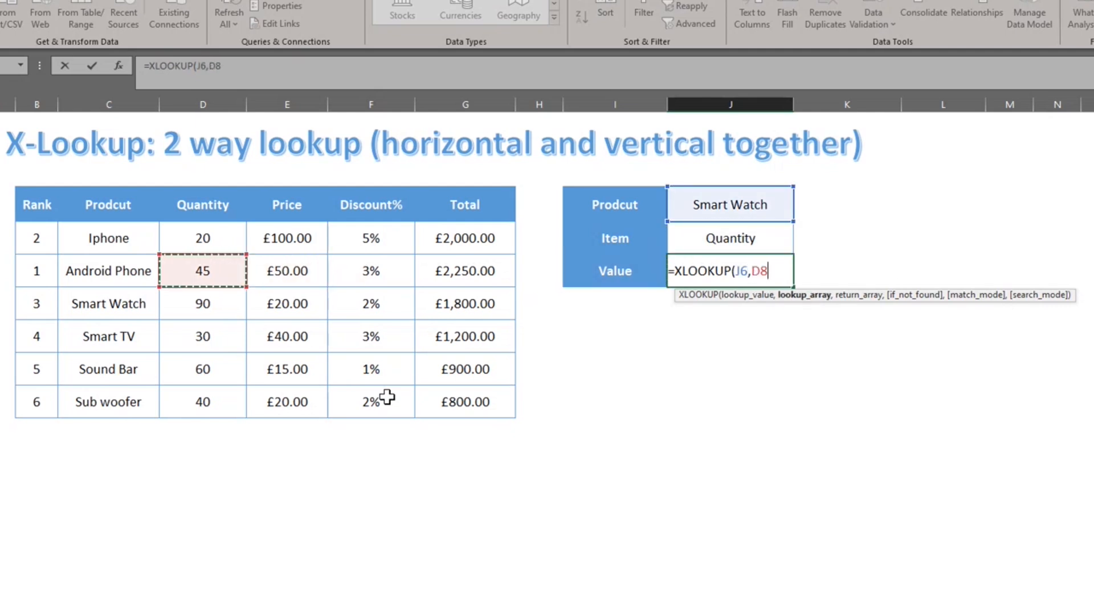
pyautogui.press('Up')
pyautogui.hotkey('ctrl', 'shift', 'Down')
pyautogui.write(',')
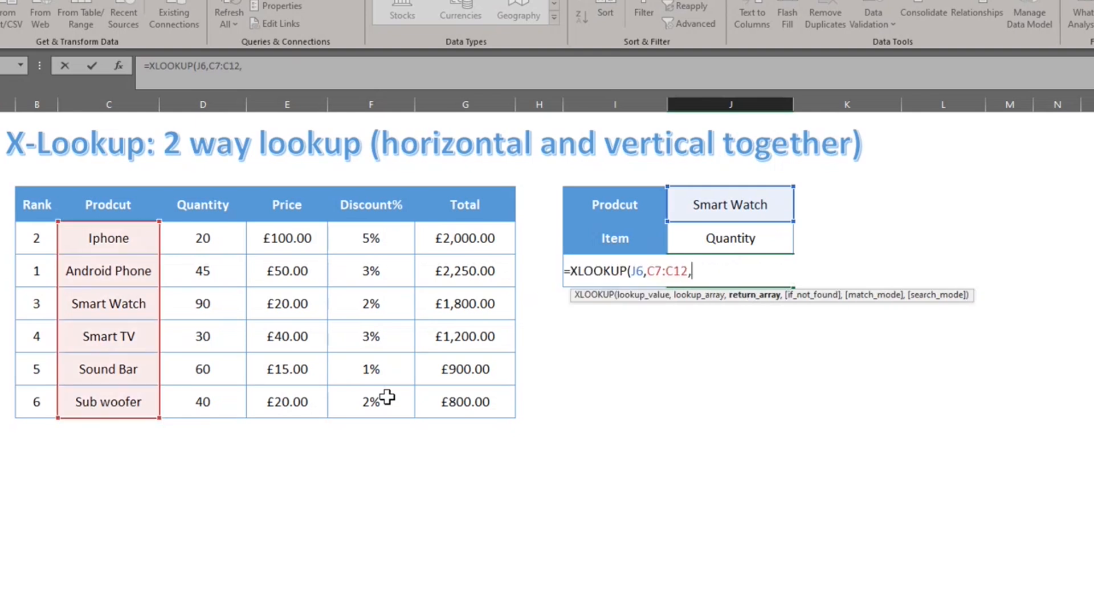
pyautogui.write('l')
pyautogui.press('BackSpace')
pyautogui.write('xl')
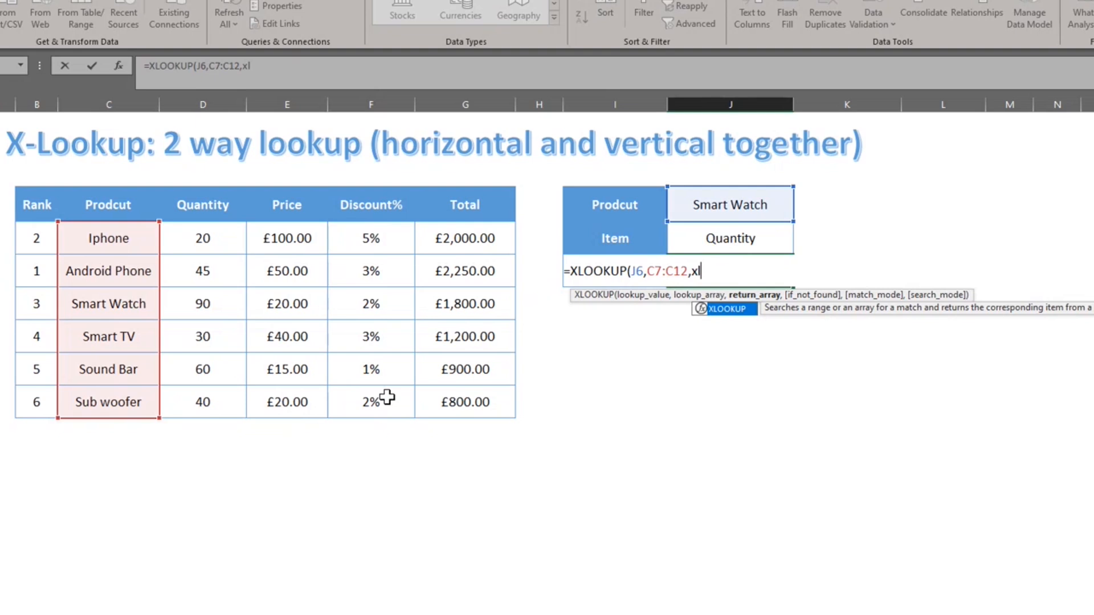
pyautogui.press('Tab')
# Complete the nested XLOOKUP(J7,D6:G6,D7:G12) and enter the two-way lookup formula.
pyautogui.press('Up')
pyautogui.write(',')
pyautogui.press('Left')
pyautogui.press('Left')
pyautogui.press('Left')
pyautogui.press('Left')
pyautogui.press('Left')
pyautogui.press('Left')
pyautogui.press('Left')
pyautogui.press('Up')
pyautogui.press('Up')
pyautogui.press('Right')
pyautogui.hotkey('ctrl', 'shift', 'Right')
pyautogui.write(',')
pyautogui.press('Left')
pyautogui.press('Left')
pyautogui.press('Left')
pyautogui.press('Left')
pyautogui.press('Left')
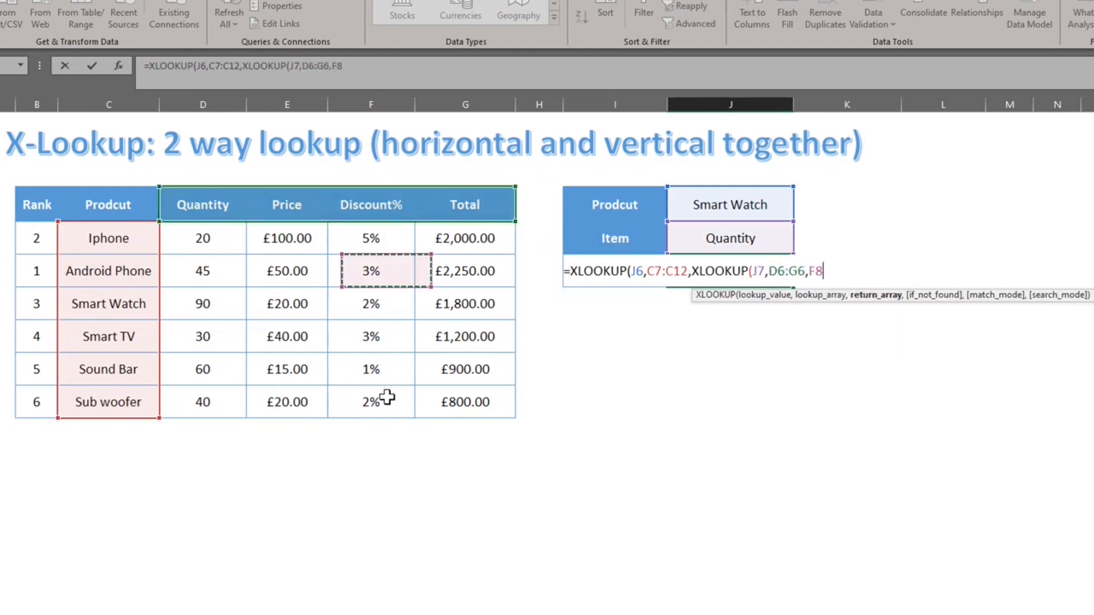
pyautogui.press('Left')
pyautogui.press('Up')
pyautogui.hotkey('shift', 'Down')
pyautogui.hotkey('shift', 'Down')
pyautogui.hotkey('shift', 'Down')
pyautogui.hotkey('shift', 'Down')
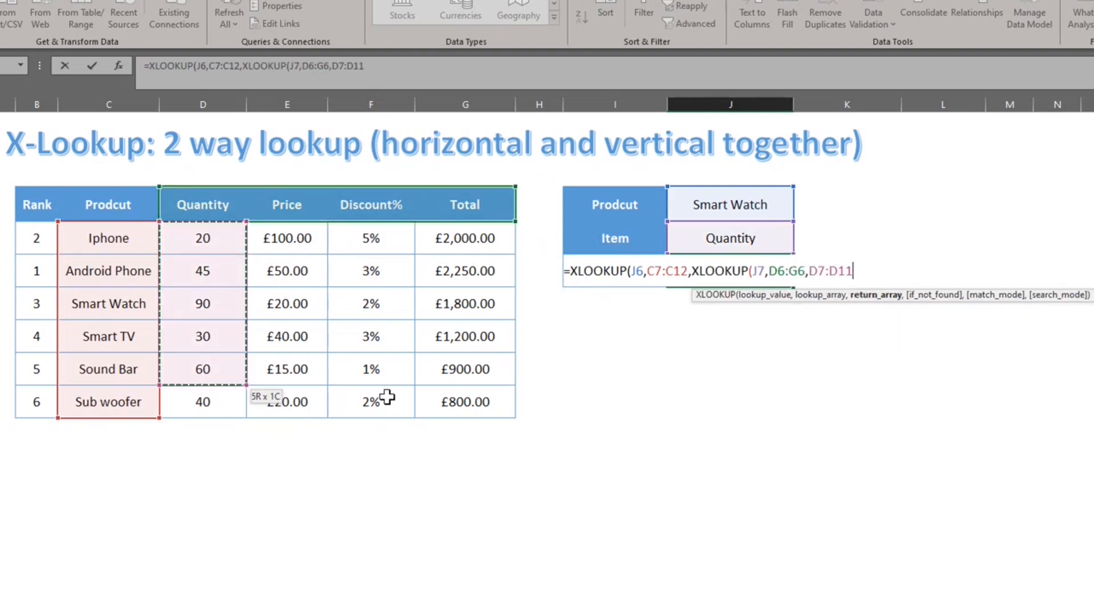
pyautogui.hotkey('shift', 'Down')
pyautogui.hotkey('shift', 'Right')
pyautogui.hotkey('shift', 'Right')
pyautogui.hotkey('shift', 'Right')
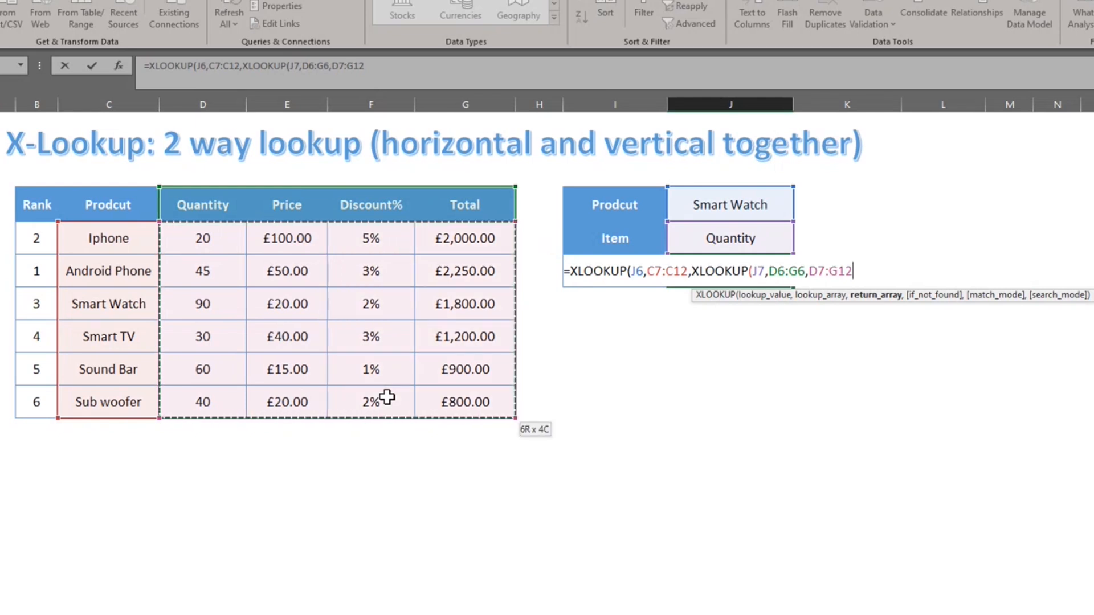
pyautogui.write('))')
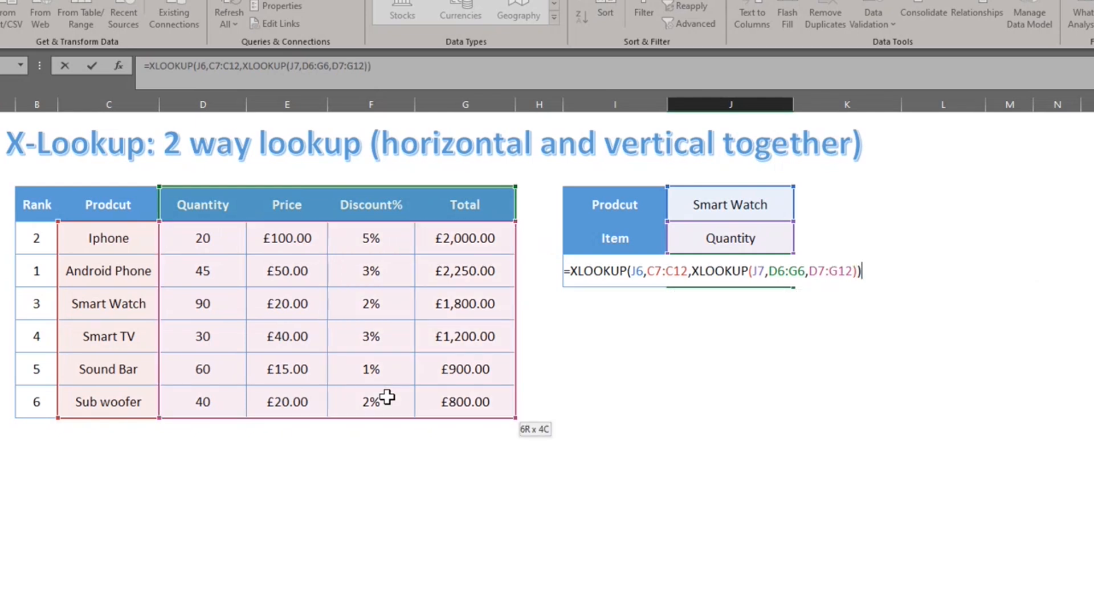
pyautogui.press('Return')
# Test the dropdowns with Price, then Smart TV and Discount%, which returns 0.03.
pyautogui.press('Up')
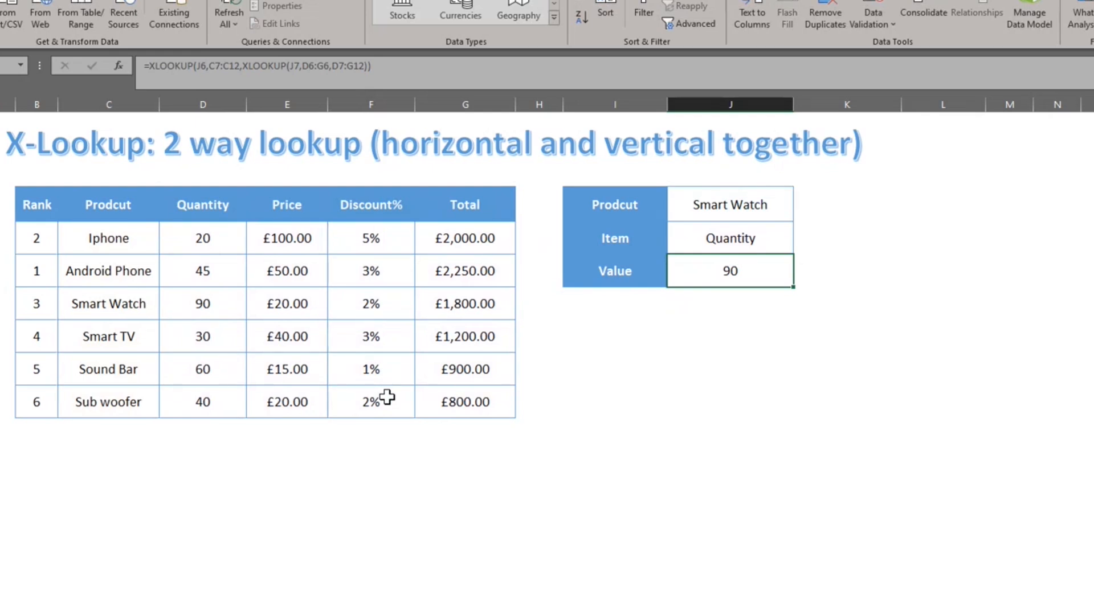
pyautogui.press('Up')
pyautogui.hotkey('alt', 'Down')
pyautogui.press('Down')
pyautogui.press('Return')
pyautogui.press('Up')
pyautogui.hotkey('alt', 'Down')
pyautogui.press('Down')
pyautogui.press('Return')
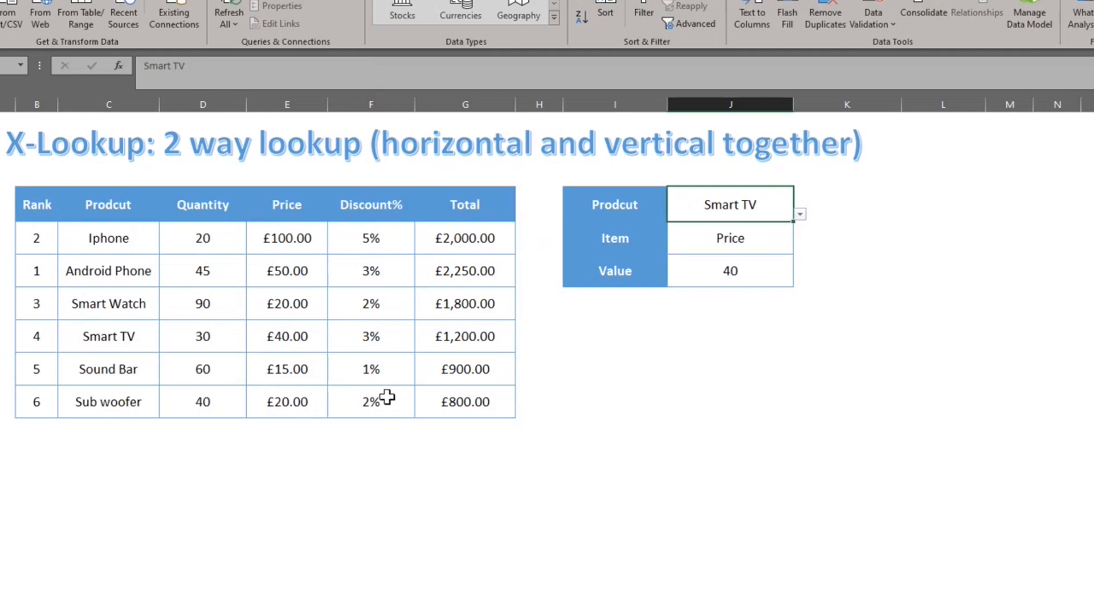
pyautogui.press('Down')
pyautogui.hotkey('alt', 'Down')
pyautogui.press('Down')
pyautogui.press('Return')
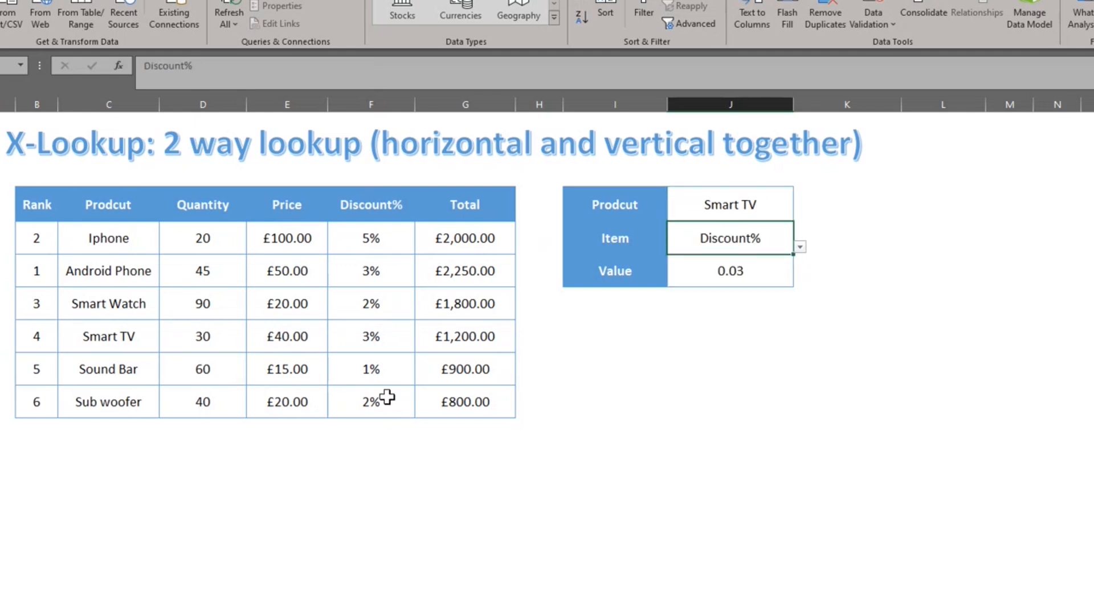